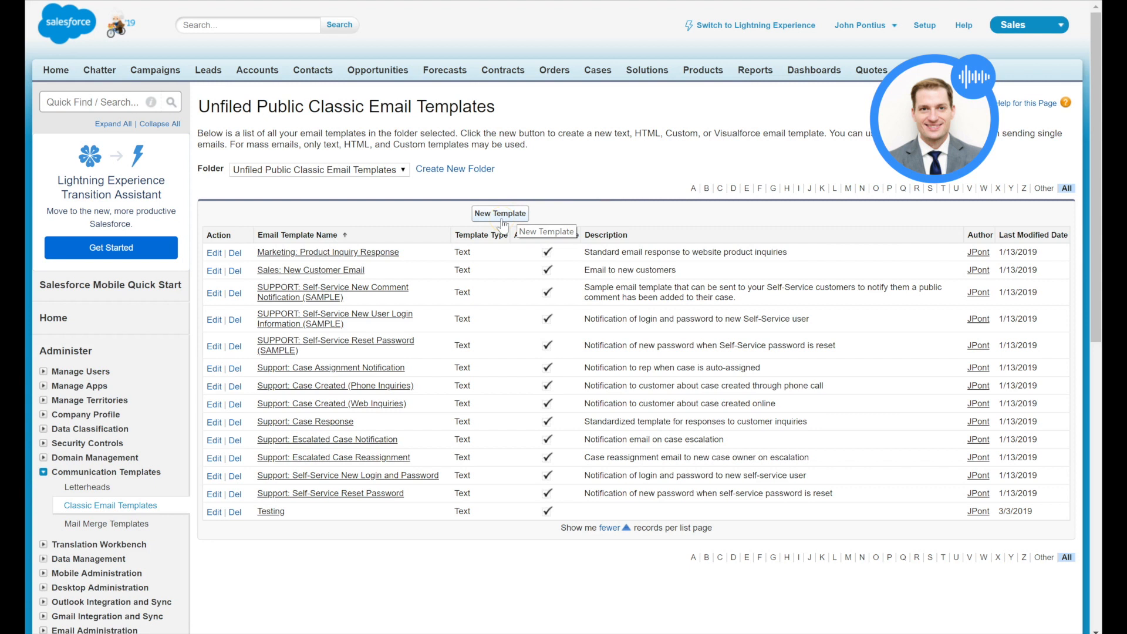
- Start a new email template of type Text and proceed to its details form
{"action": "left_click", "coordinate": [501, 218]}
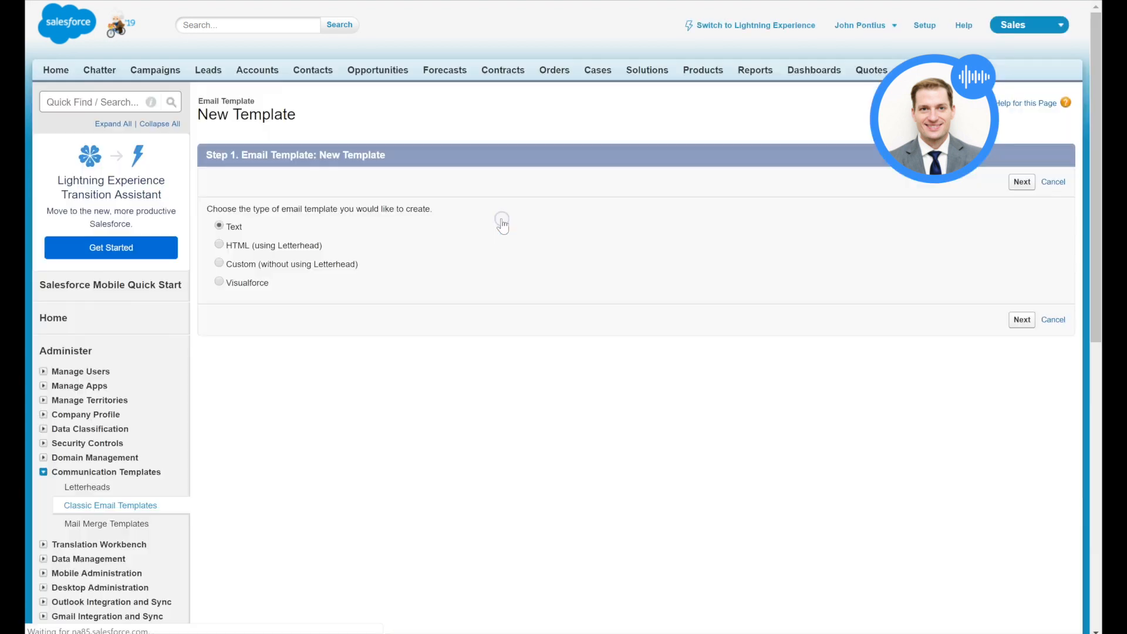
{"action": "double_click", "coordinate": [234, 227]}
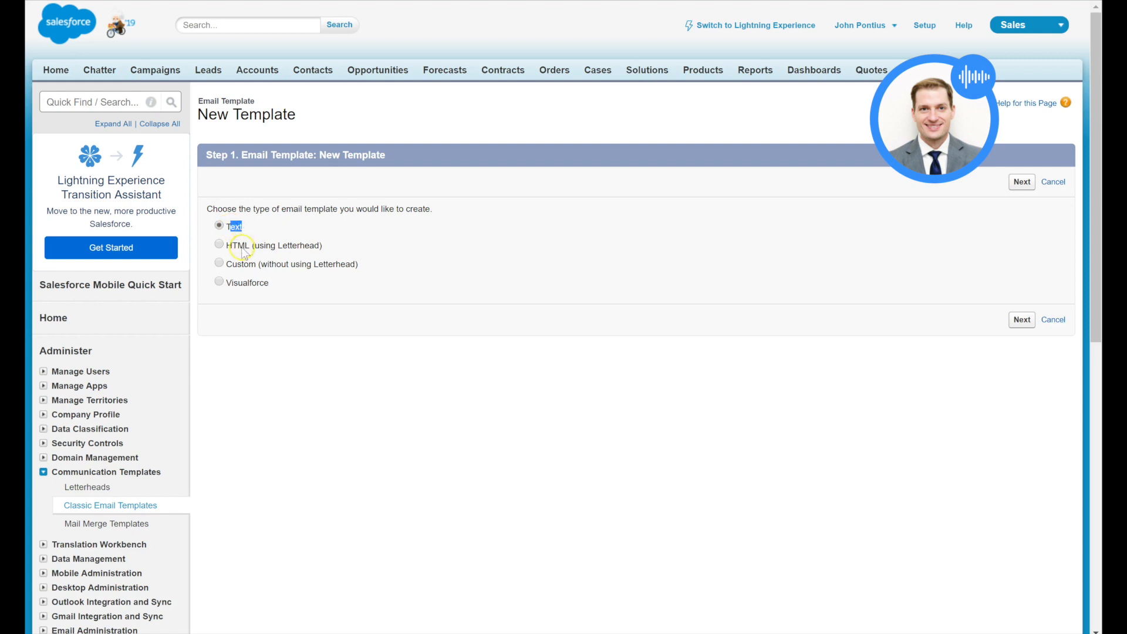
{"action": "left_click_drag", "start_coordinate": [232, 247], "coordinate": [238, 283]}
{"action": "left_click", "coordinate": [262, 220]}
{"action": "left_click_drag", "start_coordinate": [216, 210], "coordinate": [356, 210]}
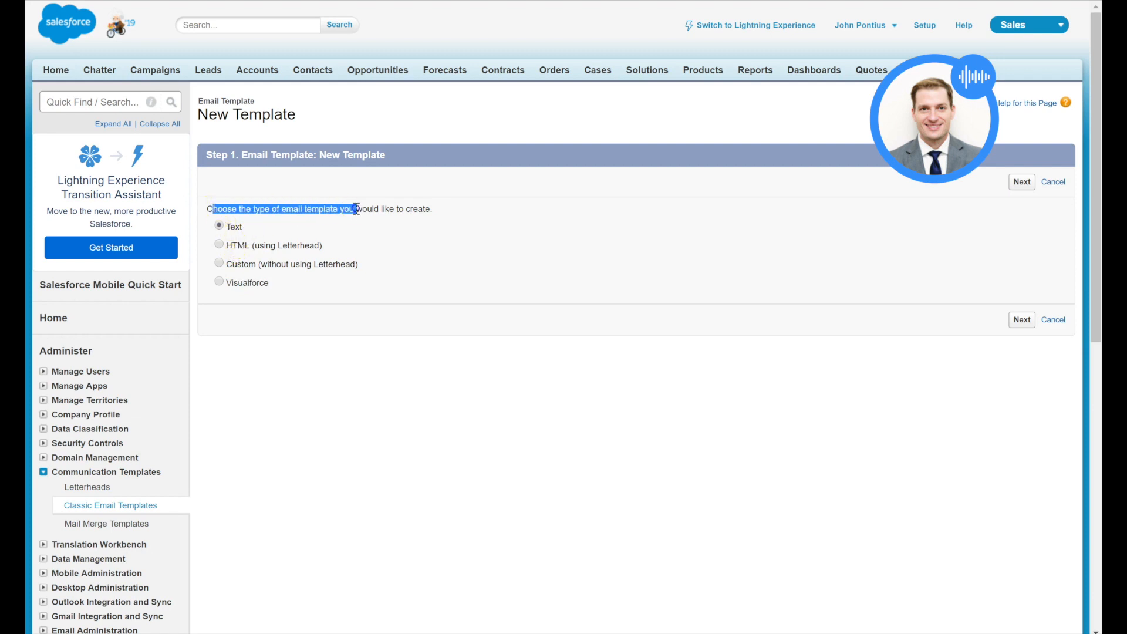
{"action": "left_click", "coordinate": [245, 227]}
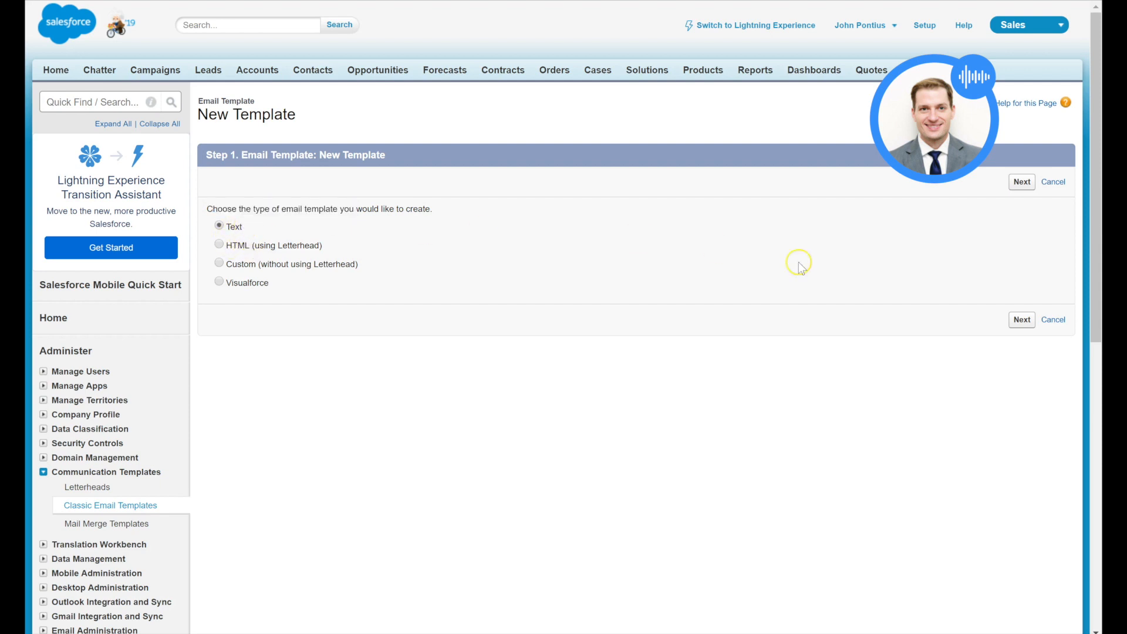
{"action": "left_click", "coordinate": [1022, 322]}
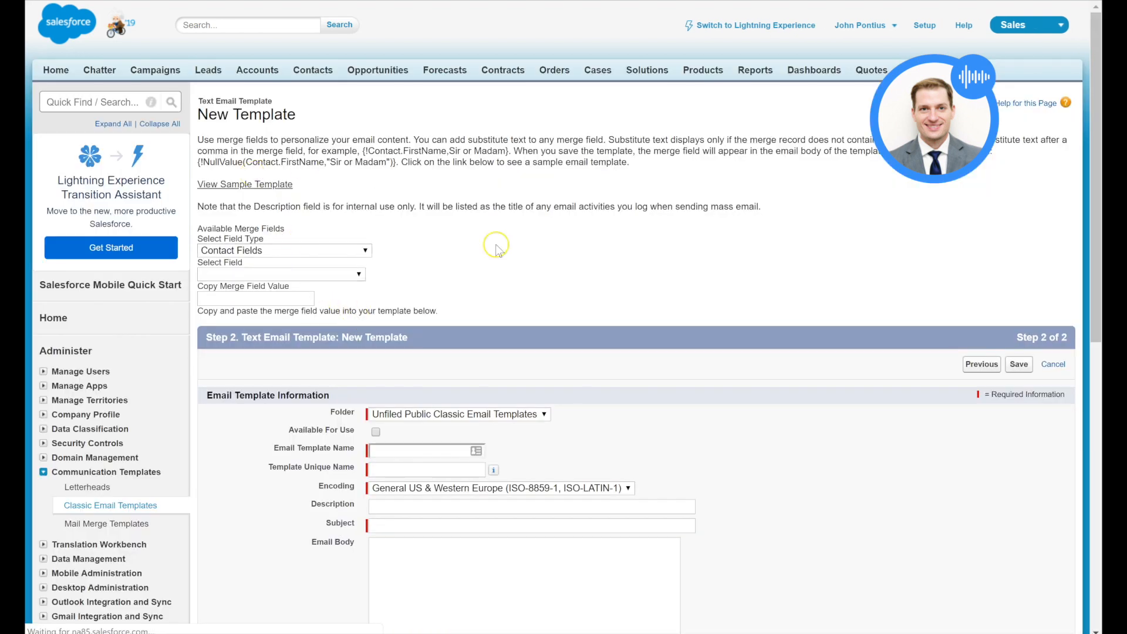
- Examine the new template form and the list of available merge field types
{"action": "scroll", "coordinate": [550, 374], "scroll_direction": "down", "scroll_amount": 4}
{"action": "scroll", "coordinate": [550, 374], "scroll_direction": "up", "scroll_amount": 4}
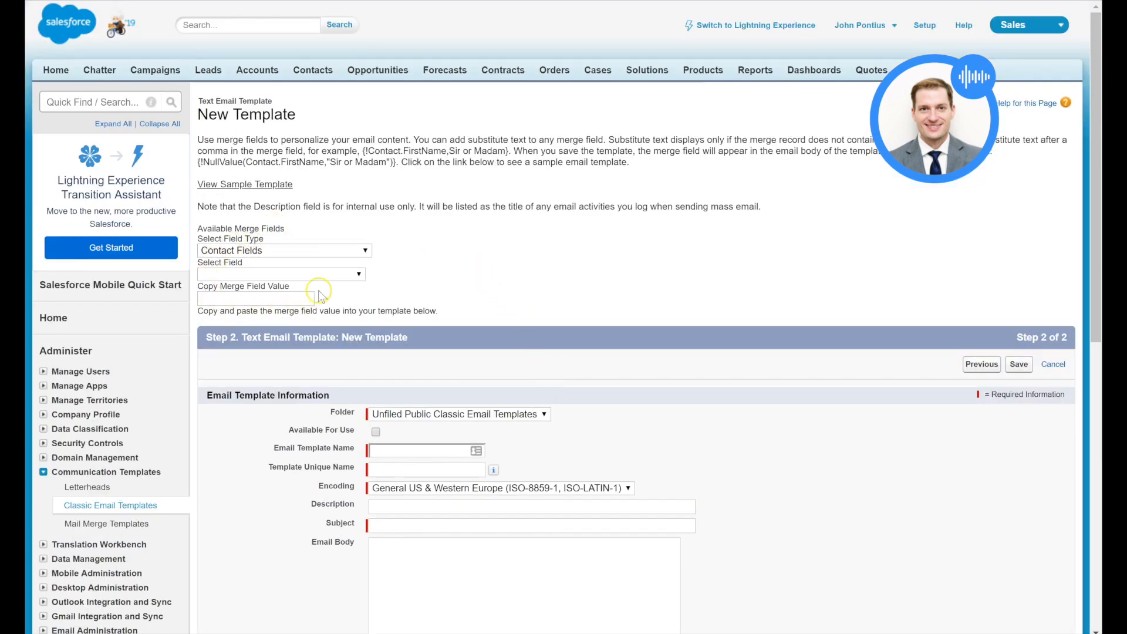
{"action": "left_click", "coordinate": [285, 248]}
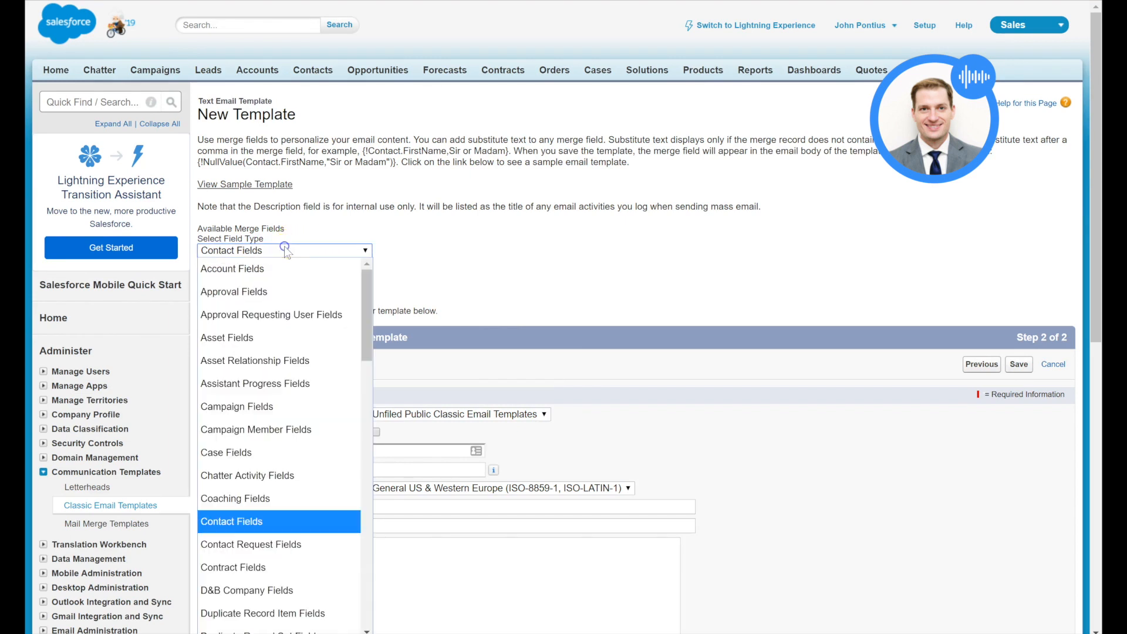
{"action": "left_click_drag", "start_coordinate": [367, 302], "coordinate": [366, 335]}
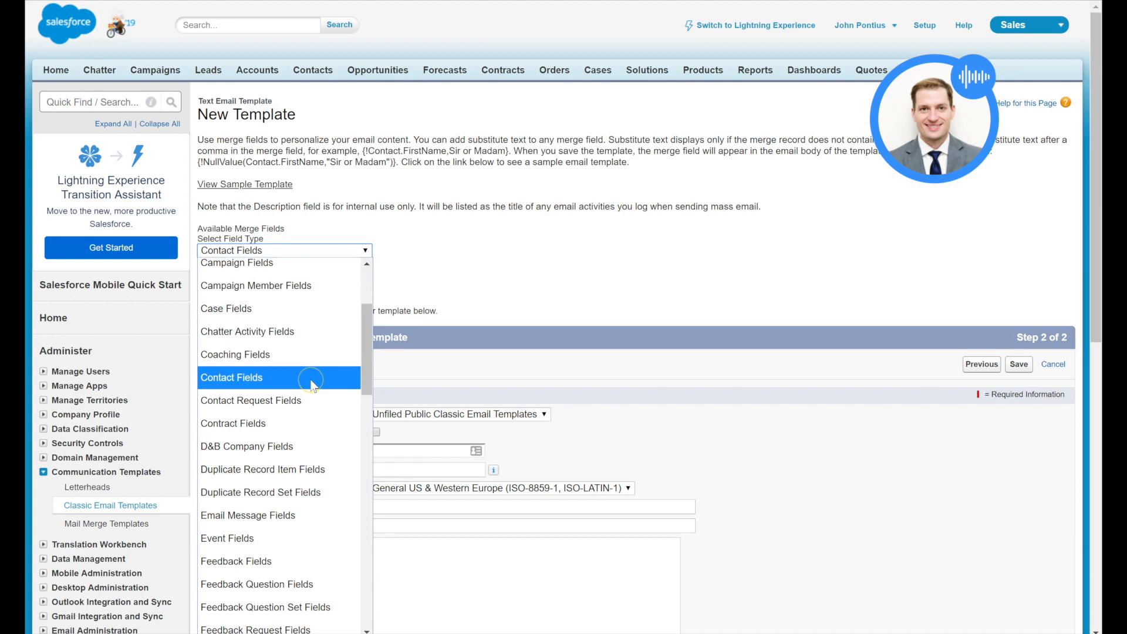
{"action": "left_click", "coordinate": [284, 309]}
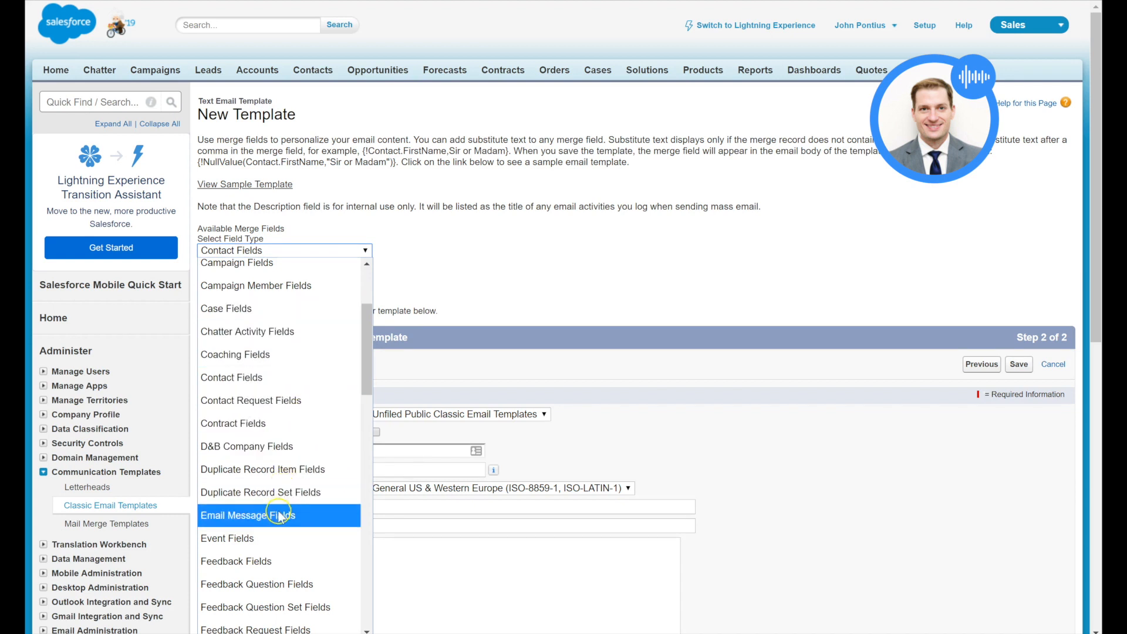
{"action": "left_click_drag", "start_coordinate": [365, 378], "coordinate": [399, 333]}
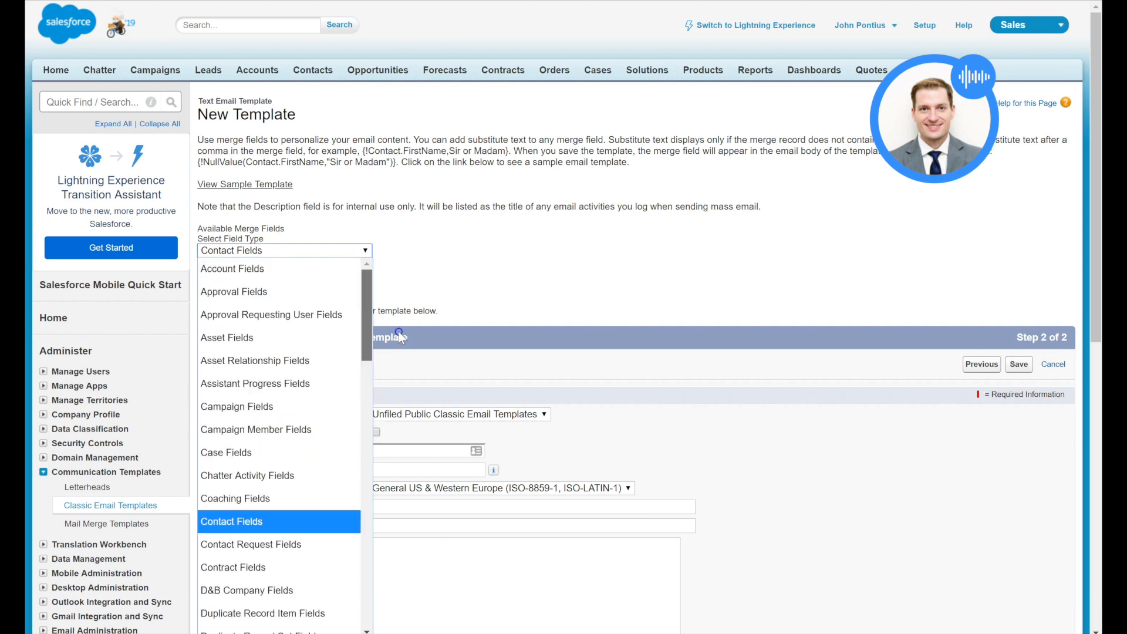
{"action": "left_click", "coordinate": [427, 275]}
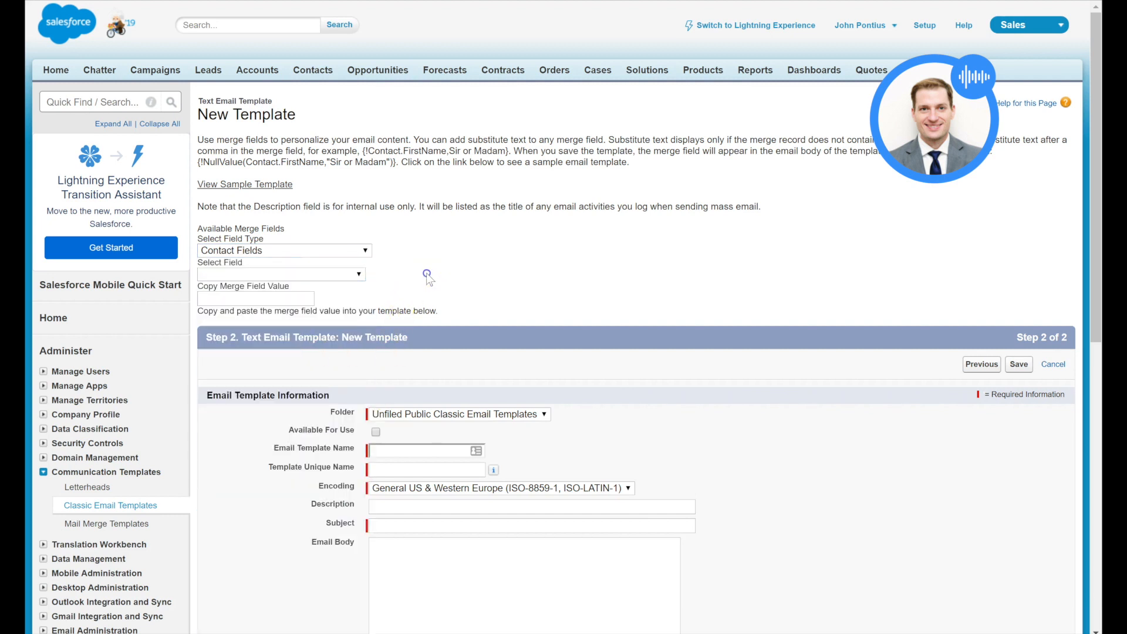
{"action": "left_click", "coordinate": [297, 251]}
{"action": "left_click", "coordinate": [296, 250]}
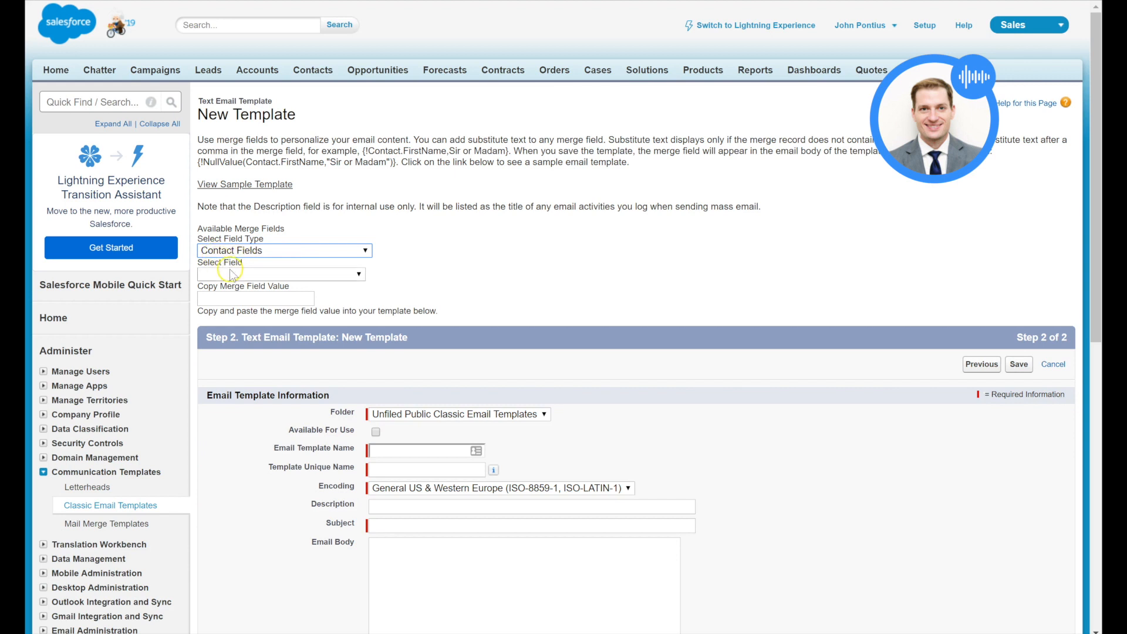
{"action": "left_click", "coordinate": [231, 272]}
{"action": "left_click", "coordinate": [238, 251]}
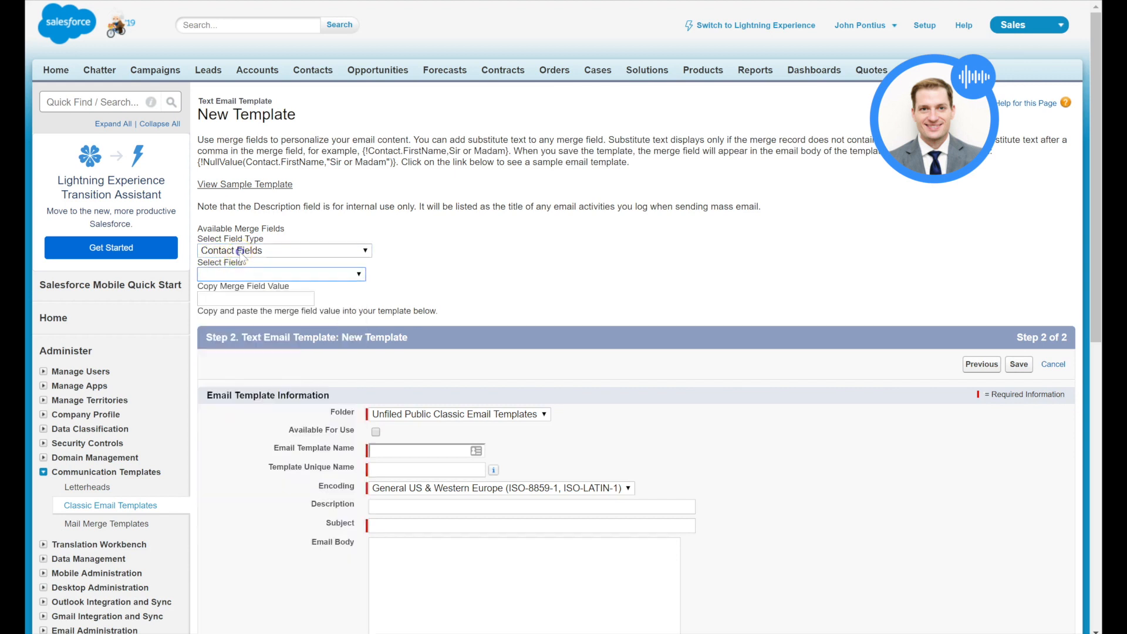
{"action": "left_click", "coordinate": [240, 251]}
{"action": "left_click", "coordinate": [240, 250]}
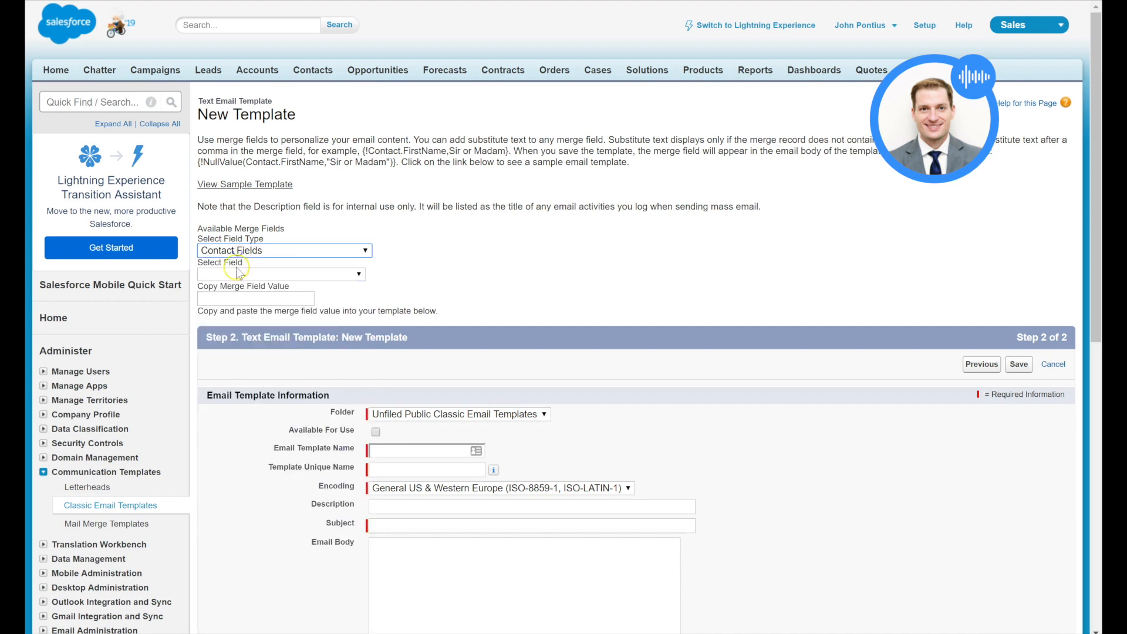
- Generate the merge field value for the First Name field of Contact Fields
{"action": "left_click", "coordinate": [238, 274]}
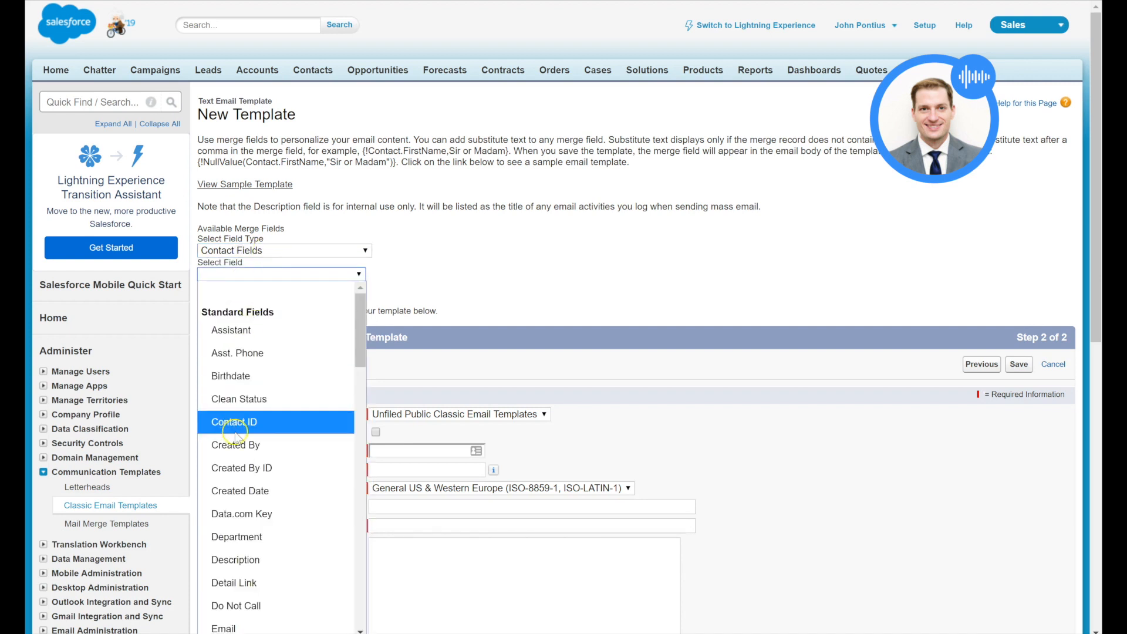
{"action": "scroll", "coordinate": [291, 521], "scroll_direction": "down", "scroll_amount": 1}
{"action": "scroll", "coordinate": [291, 523], "scroll_direction": "down", "scroll_amount": 5}
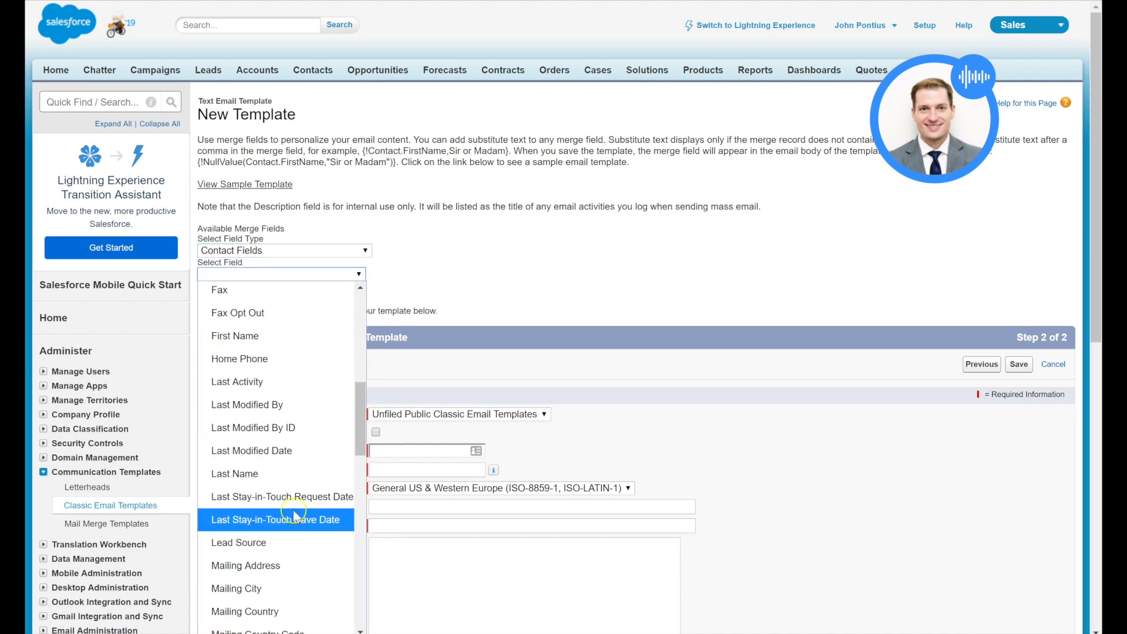
{"action": "left_click", "coordinate": [269, 345]}
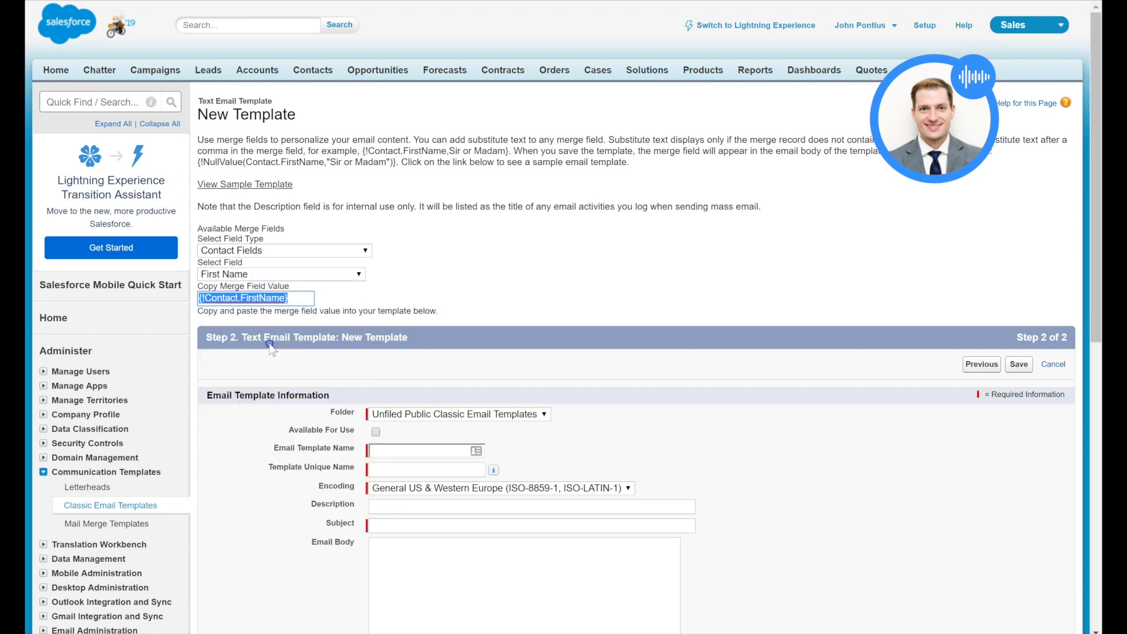
{"action": "left_click", "coordinate": [217, 302]}
- Store the template in the Unfiled Public Classic Email Templates folder and mark it as available for use
{"action": "scroll", "coordinate": [329, 351], "scroll_direction": "down", "scroll_amount": 4}
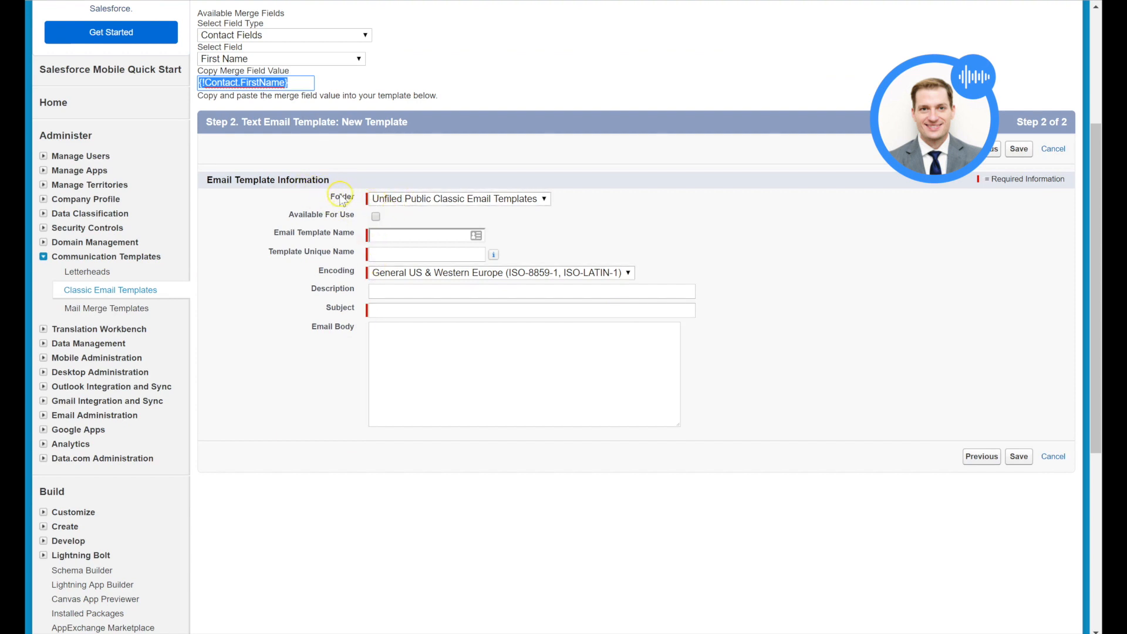
{"action": "left_click", "coordinate": [380, 201]}
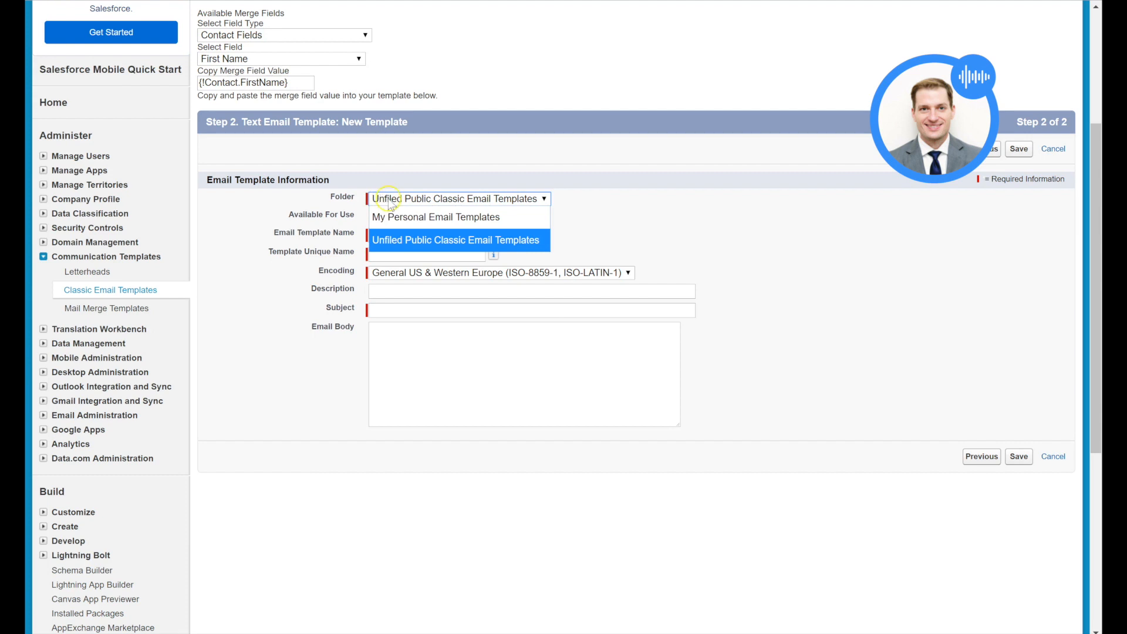
{"action": "left_click", "coordinate": [444, 242]}
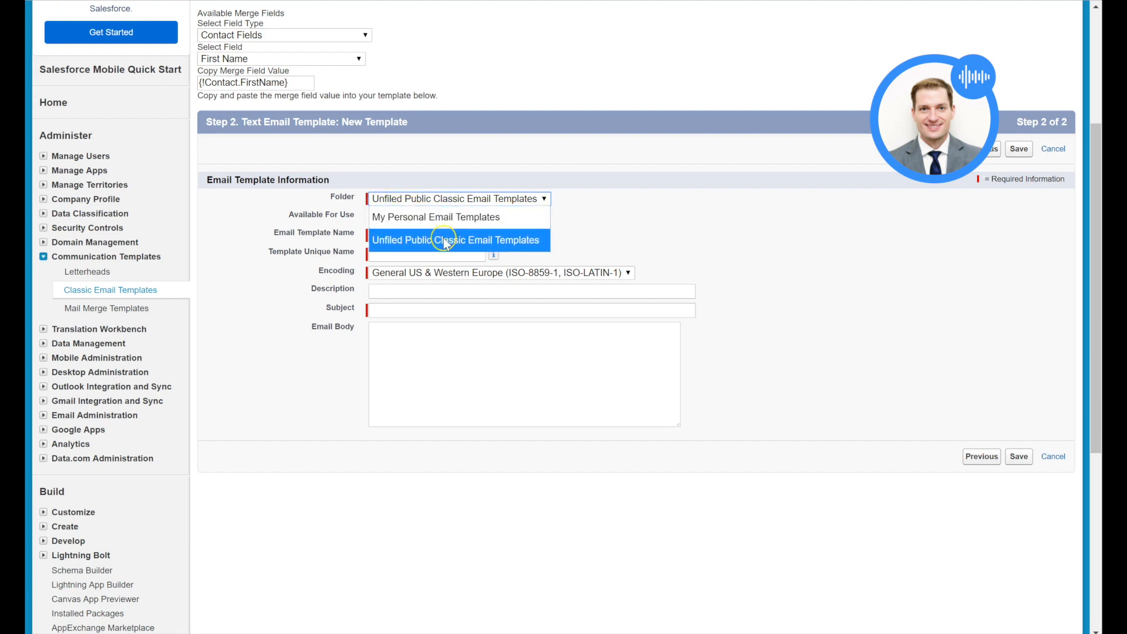
{"action": "left_click", "coordinate": [392, 239]}
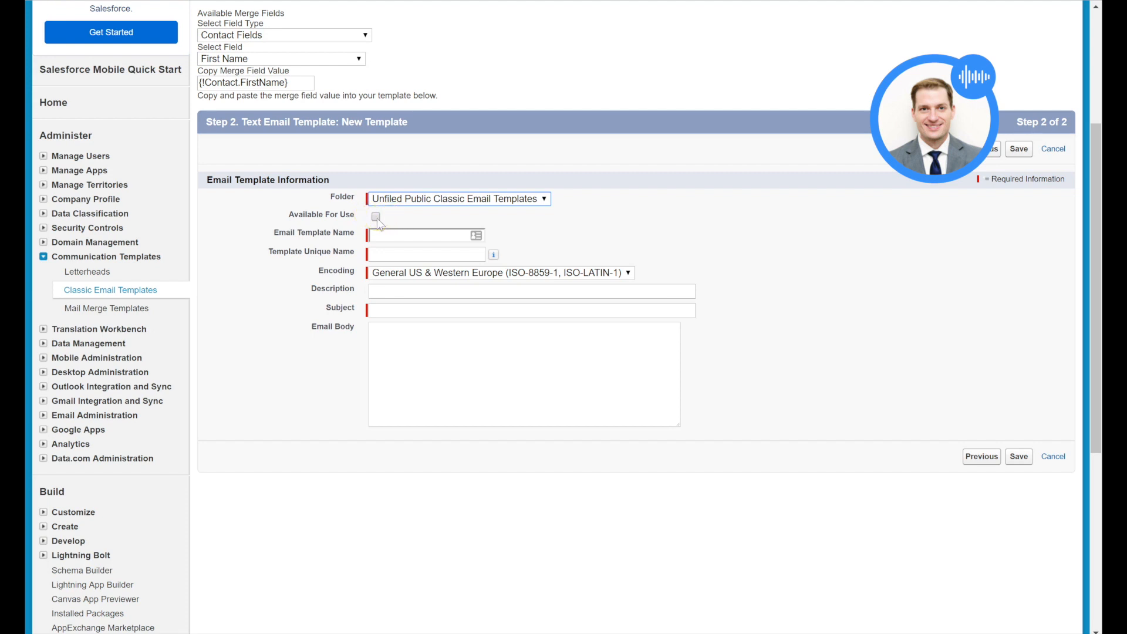
{"action": "left_click", "coordinate": [396, 201]}
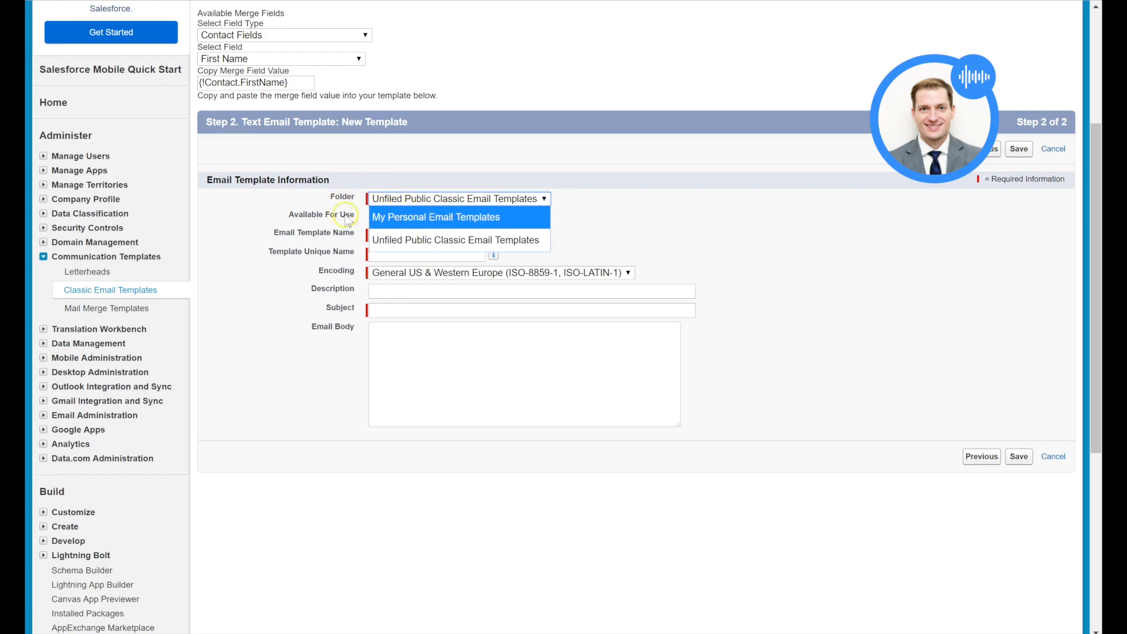
{"action": "left_click", "coordinate": [410, 246]}
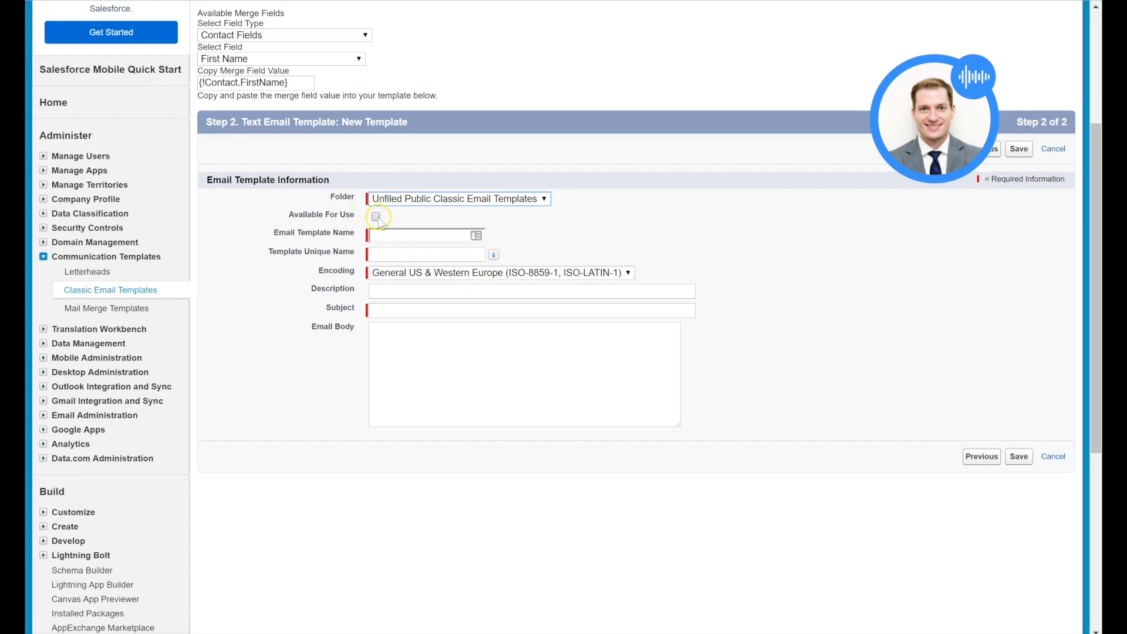
{"action": "left_click", "coordinate": [376, 217]}
- Name the email template "Testing for CRMD" and give it the description "Test Email"
{"action": "left_click", "coordinate": [413, 240]}
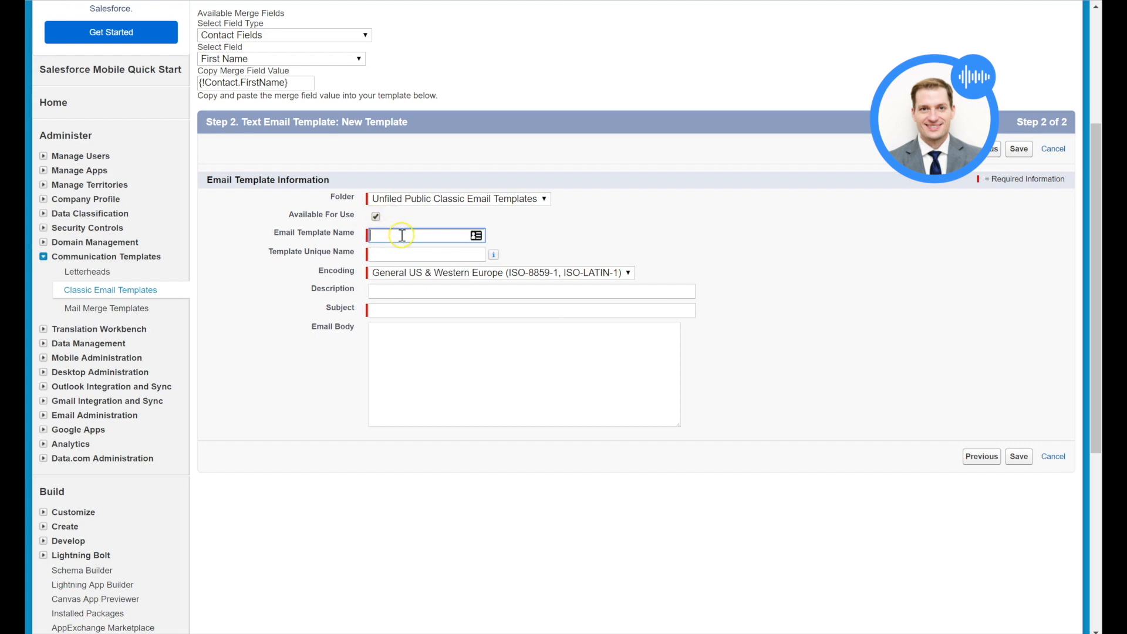
{"action": "left_click", "coordinate": [400, 236]}
{"action": "type", "text": "Testing for CRMD"}
{"action": "left_click", "coordinate": [405, 253]}
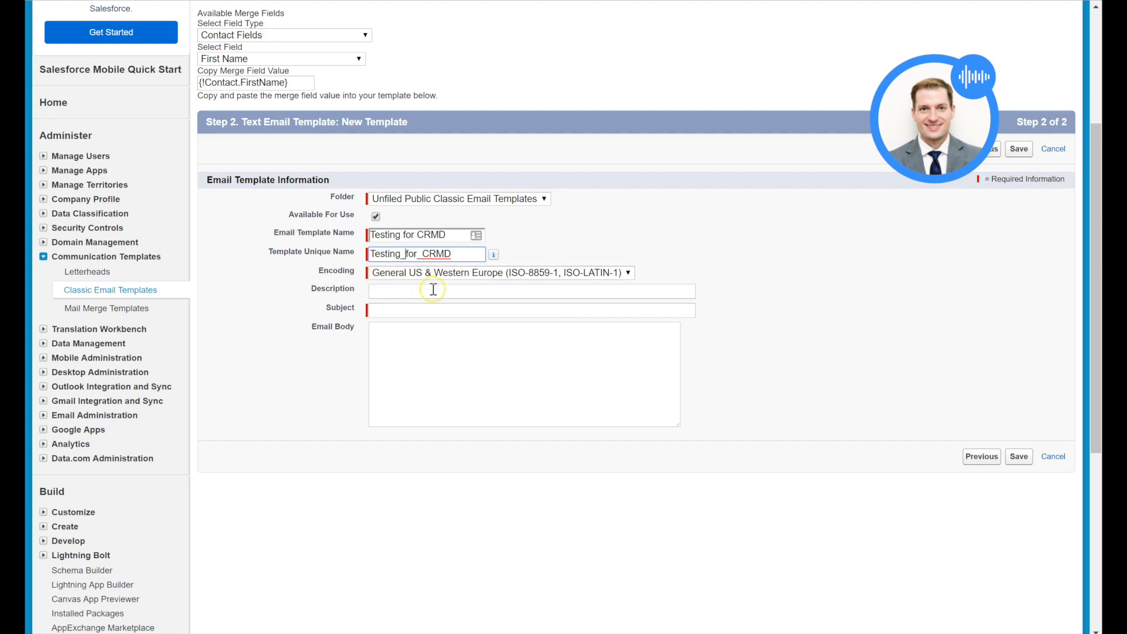
{"action": "left_click", "coordinate": [409, 291]}
{"action": "type", "text": "Test Email"}
- Copy the contact first name merge value into the subject, making it "{!Contact.FirstName}, Have you seen this?"
{"action": "left_click", "coordinate": [427, 308]}
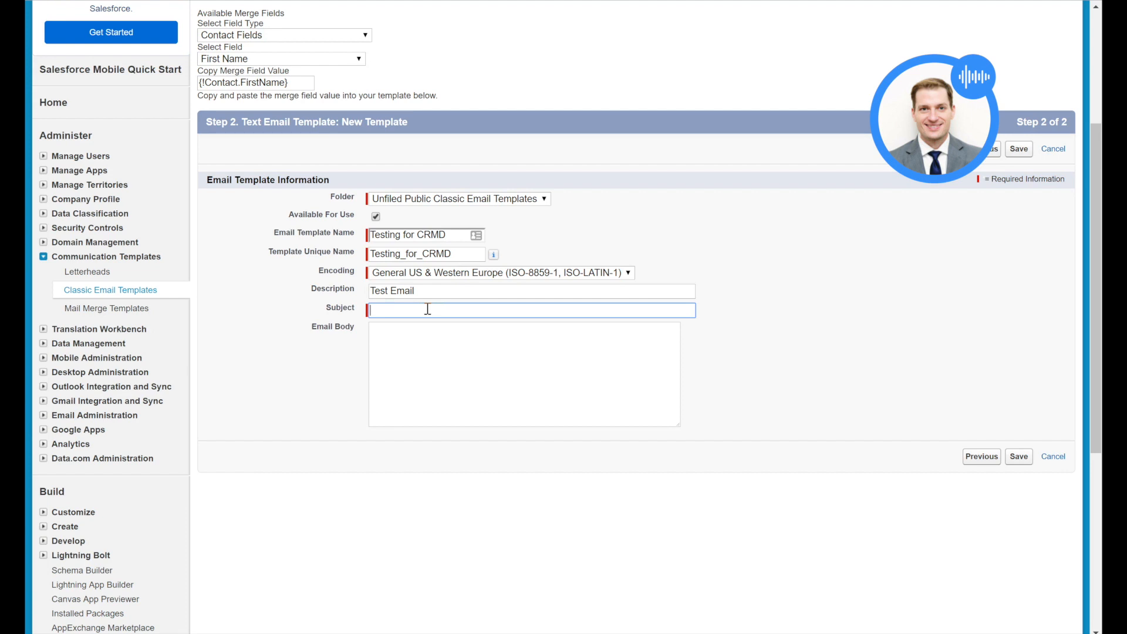
{"action": "triple_click", "coordinate": [234, 81]}
{"action": "right_click", "coordinate": [234, 80]}
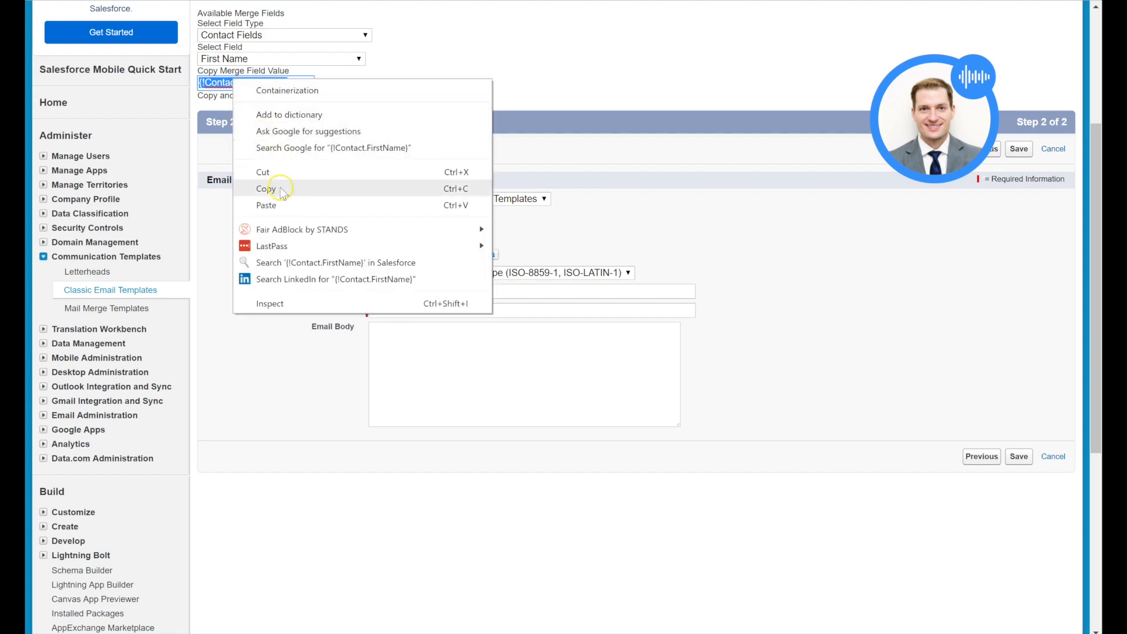
{"action": "left_click", "coordinate": [280, 185]}
{"action": "left_click", "coordinate": [392, 310]}
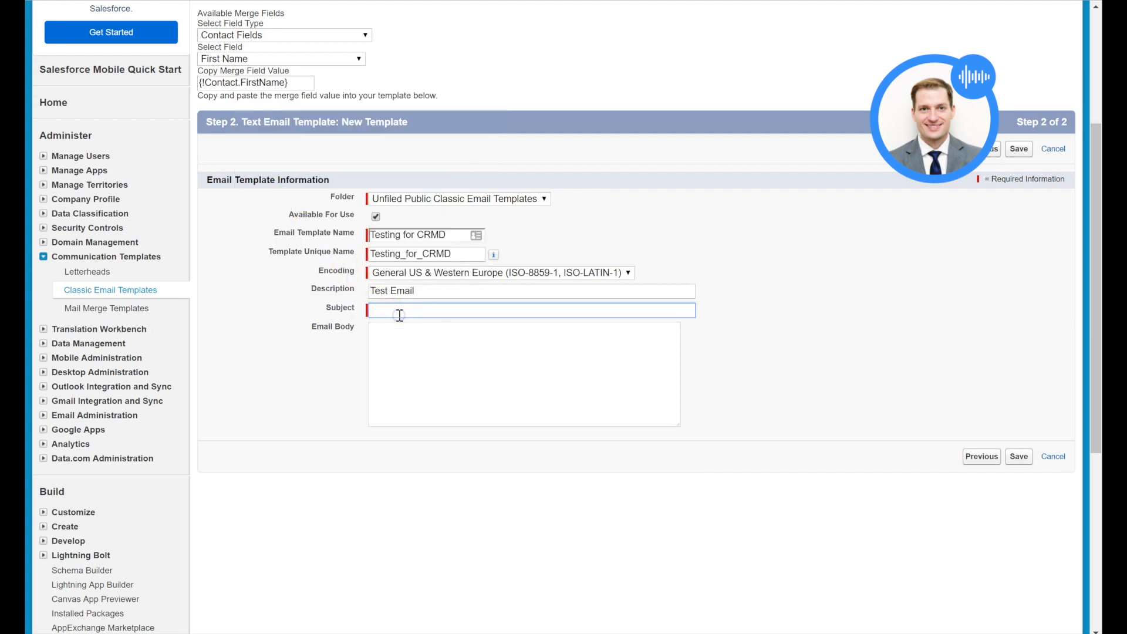
{"action": "key", "text": "ctrl+v"}
{"action": "type", "text": ", Have you"}
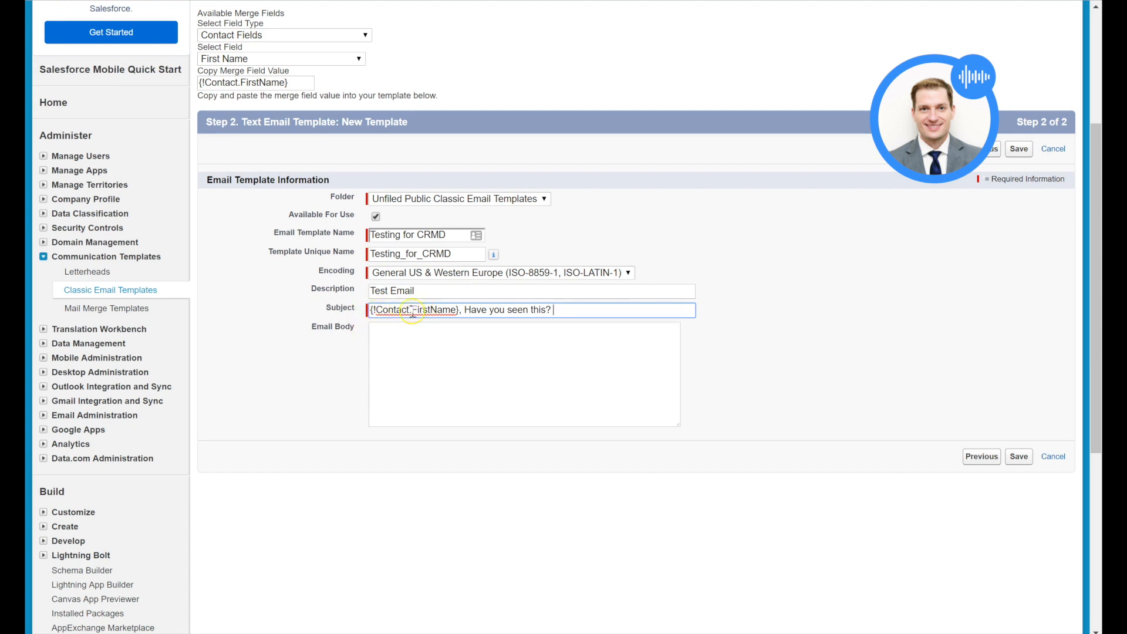
- Fill the email body with the {!Contact.FirstName} merge value as greeting and the line "Have you seen this email yet?"
{"action": "left_click", "coordinate": [437, 339]}
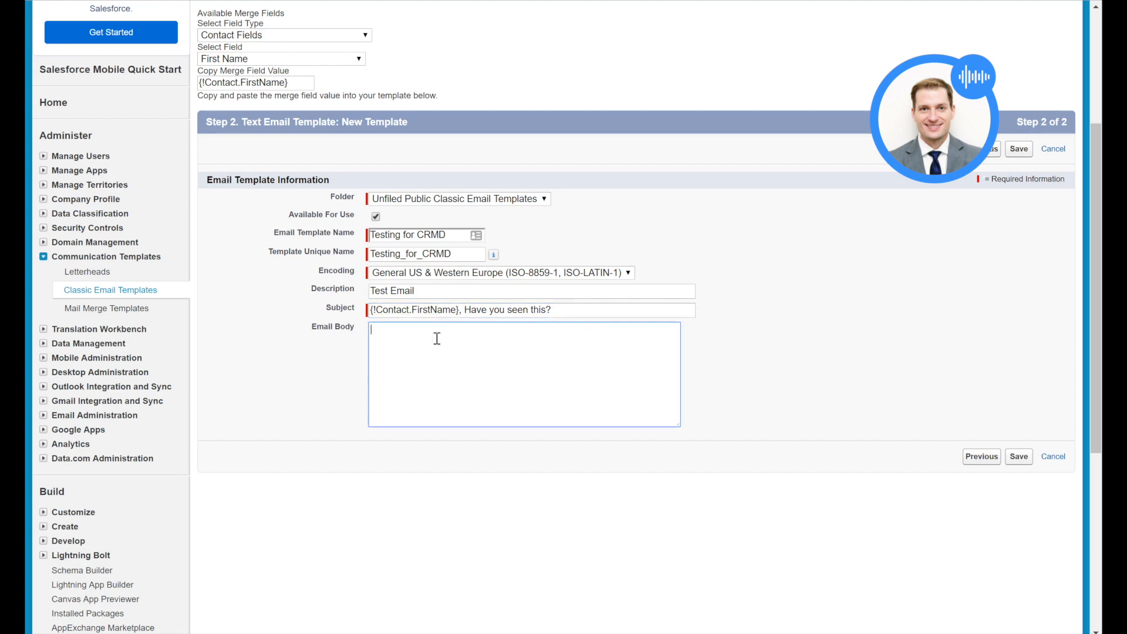
{"action": "key", "text": "ctrl+v"}
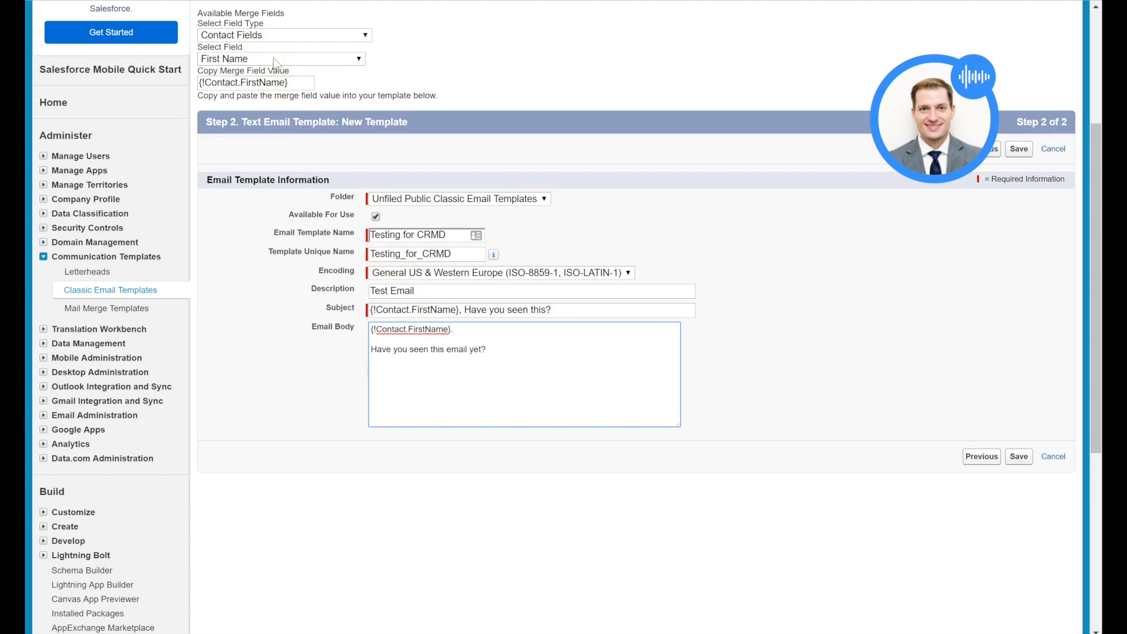
- Copy the user first name merge value {!User.FirstName} into the email body as the sign-off below the question line
{"action": "left_click", "coordinate": [272, 35]}
{"action": "scroll", "coordinate": [330, 306], "scroll_direction": "down", "scroll_amount": 15}
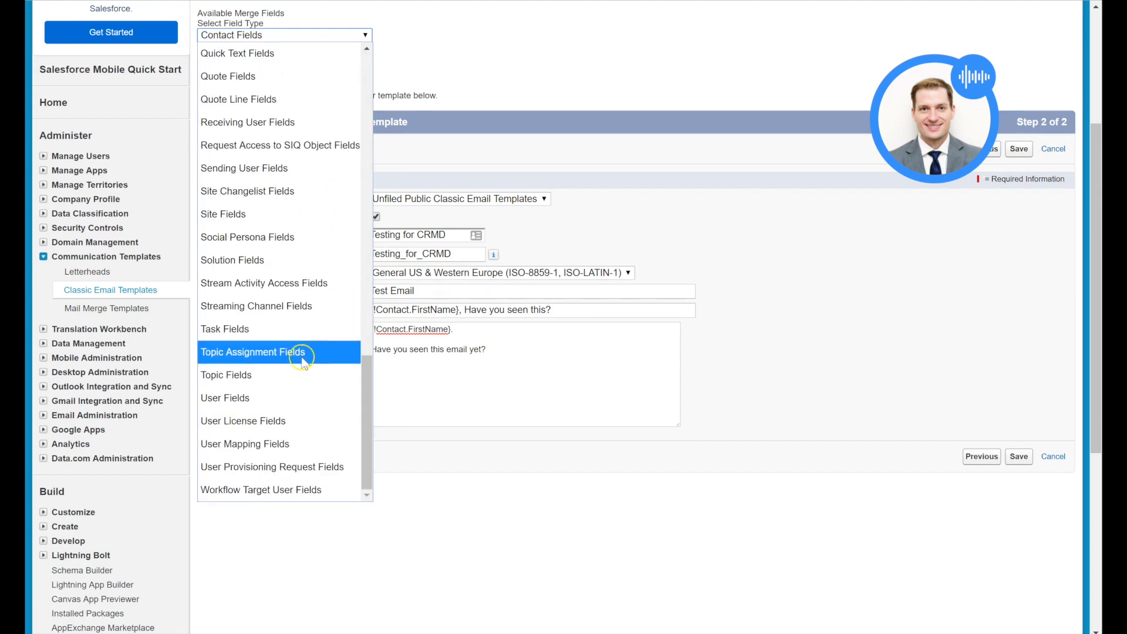
{"action": "left_click", "coordinate": [301, 397]}
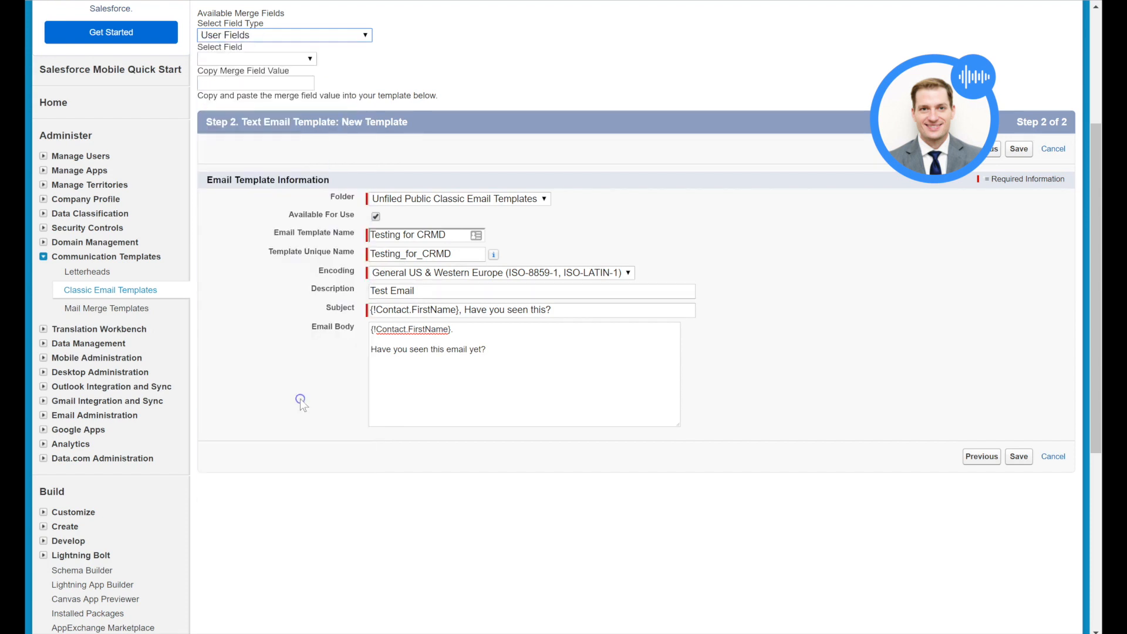
{"action": "left_click", "coordinate": [245, 60]}
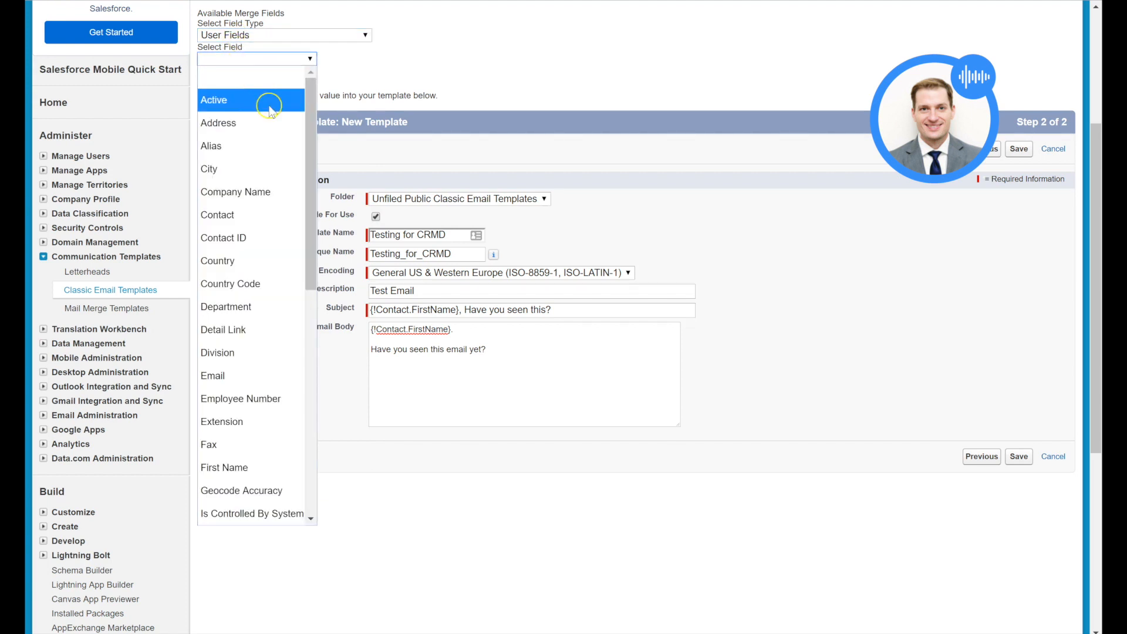
{"action": "left_click_drag", "start_coordinate": [311, 156], "coordinate": [320, 252]}
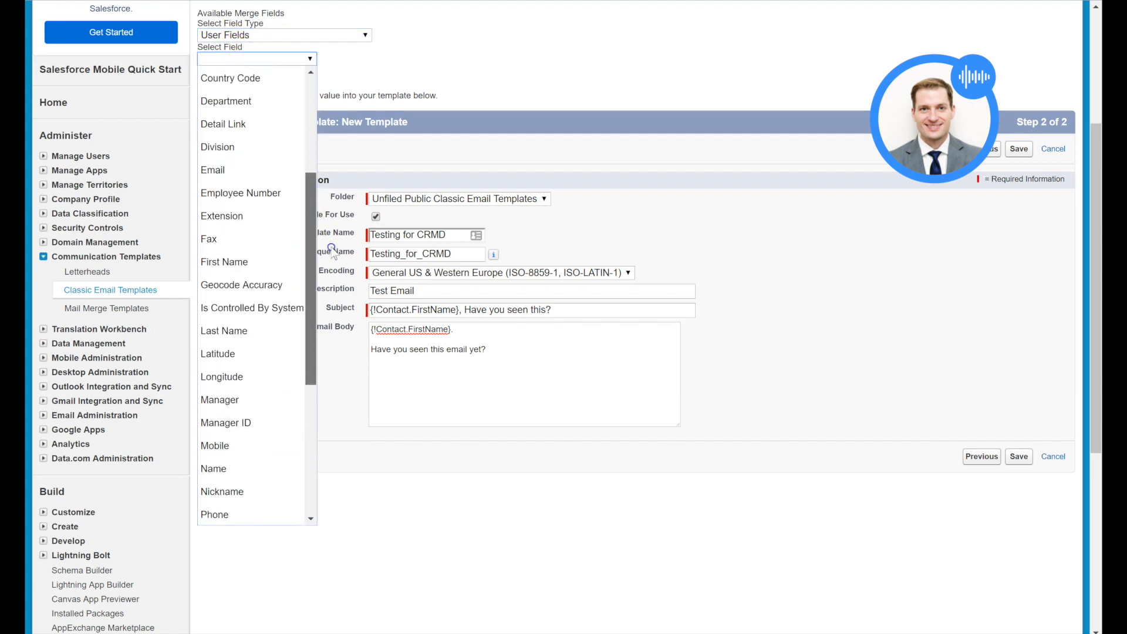
{"action": "left_click", "coordinate": [247, 259]}
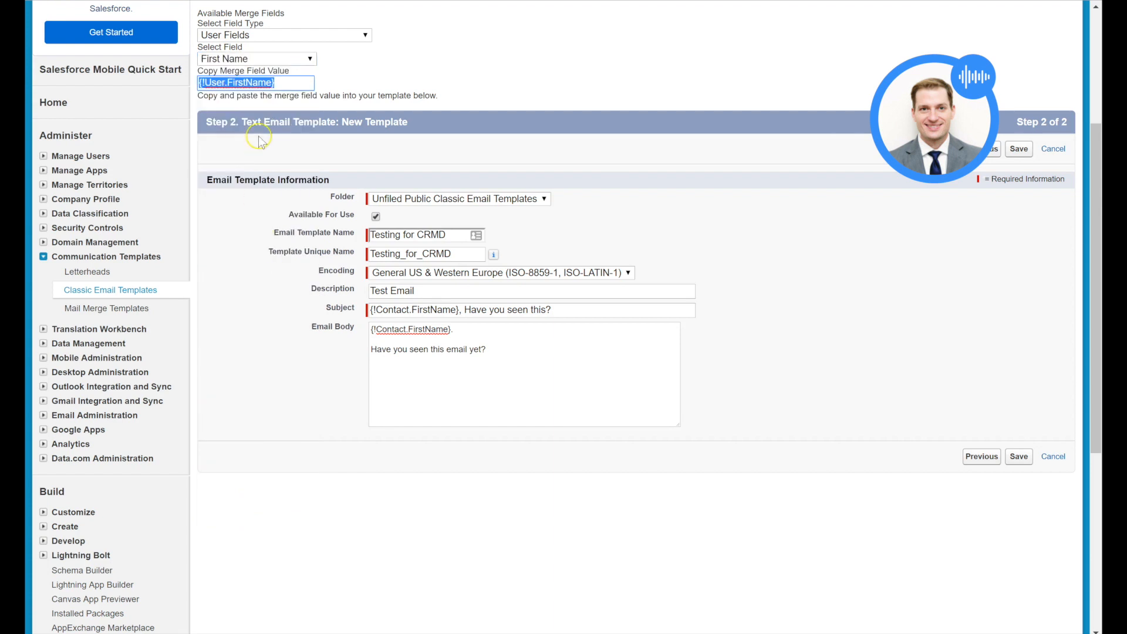
{"action": "right_click", "coordinate": [267, 83]}
{"action": "left_click", "coordinate": [333, 192]}
{"action": "left_click", "coordinate": [420, 376]}
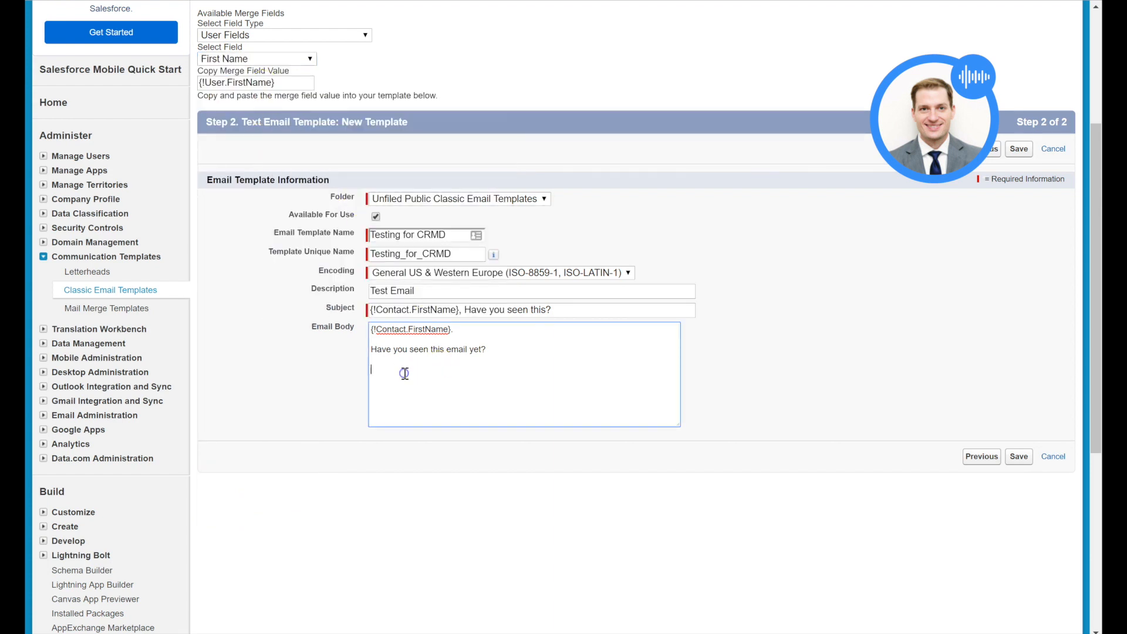
{"action": "right_click", "coordinate": [404, 373]}
{"action": "left_click", "coordinate": [502, 499]}
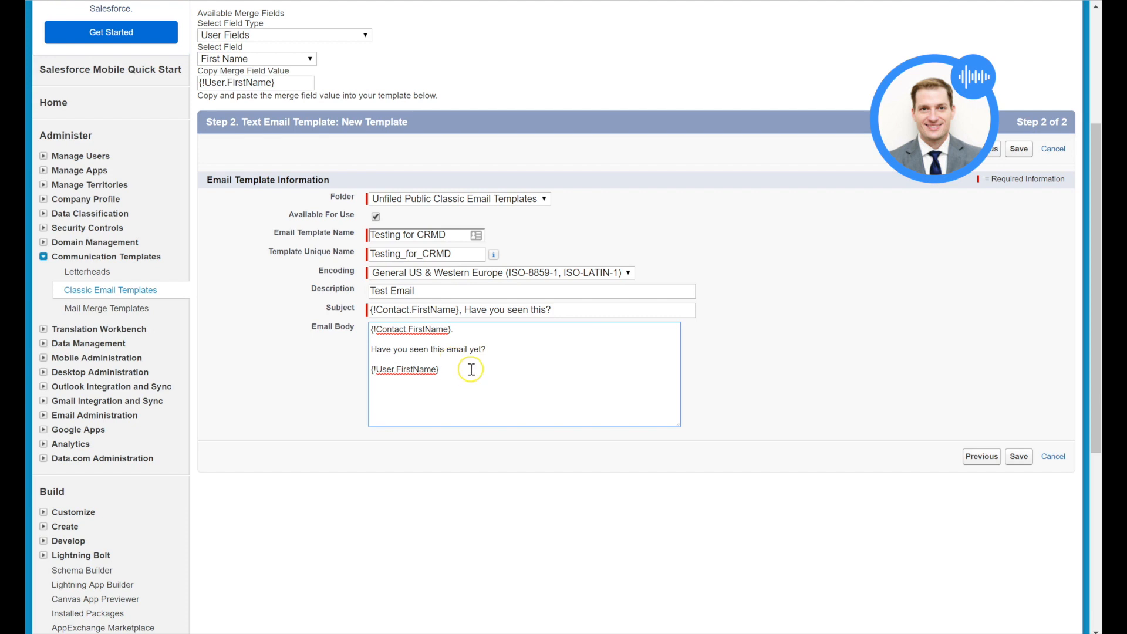
- Add the line "CRMD" below the user first name merge value in the body and save the template
{"action": "left_click", "coordinate": [446, 355]}
{"action": "left_click", "coordinate": [387, 386]}
{"action": "type", "text": "john@"}
{"action": "key", "text": "BackSpace"}
{"action": "key", "text": "BackSpace"}
{"action": "key", "text": "BackSpace"}
{"action": "key", "text": "BackSpace"}
{"action": "key", "text": "BackSpace"}
{"action": "left_click", "coordinate": [273, 61]}
{"action": "left_click", "coordinate": [270, 65]}
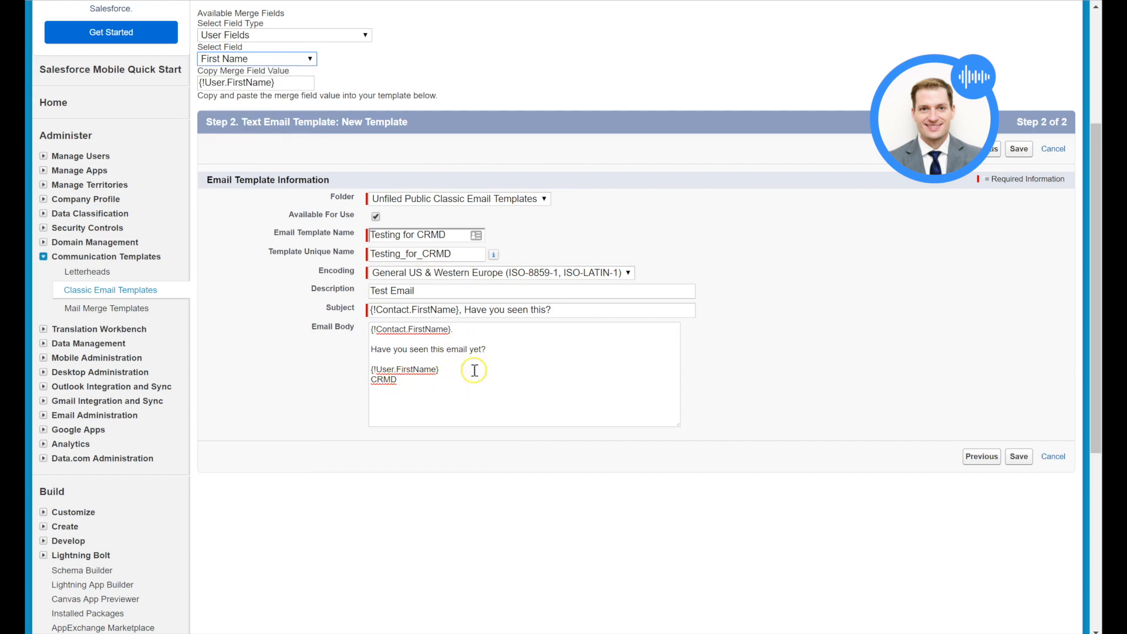
{"action": "left_click", "coordinate": [1026, 464]}
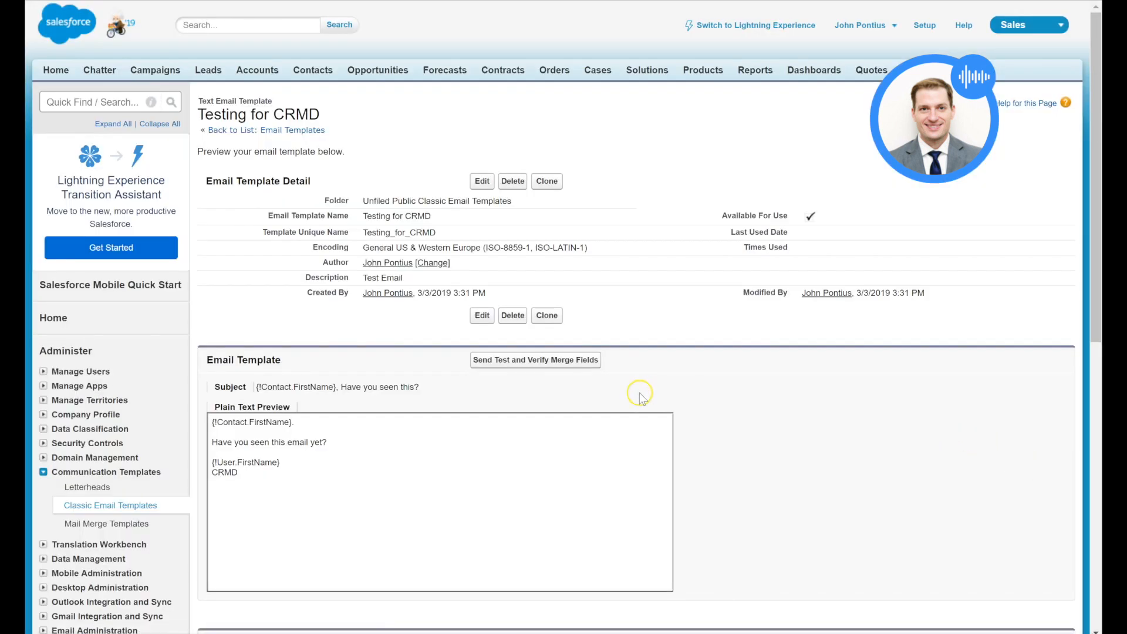
- Open the recent contact at Grand Hotels & Resorts Ltd and start a new email to that contact
{"action": "scroll", "coordinate": [639, 393], "scroll_direction": "down", "scroll_amount": 3}
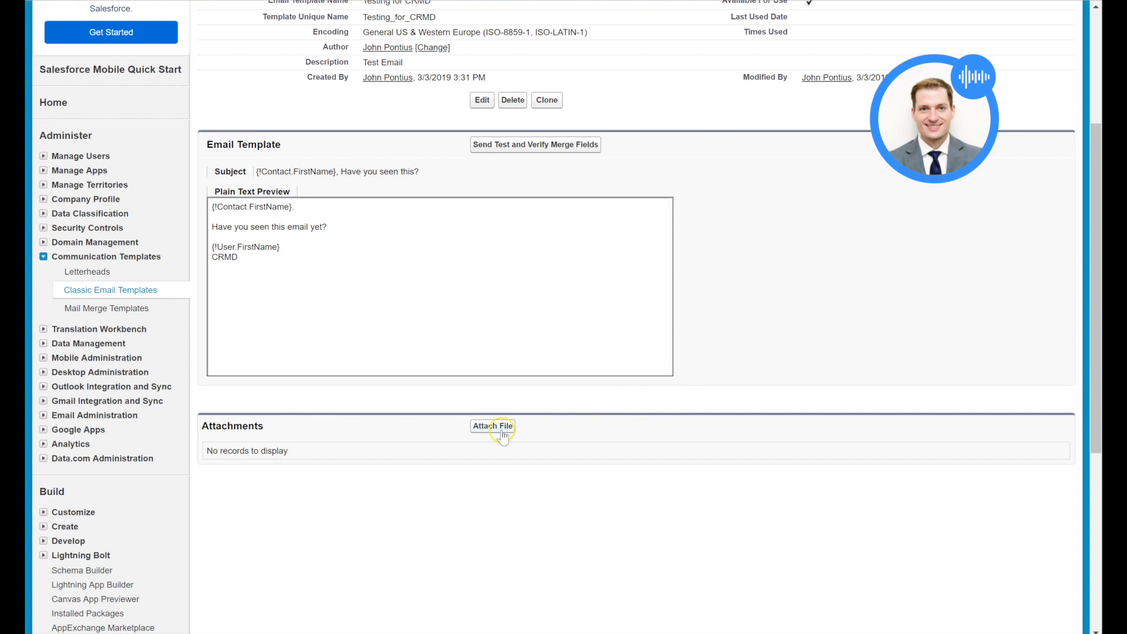
{"action": "scroll", "coordinate": [743, 235], "scroll_direction": "up", "scroll_amount": 3}
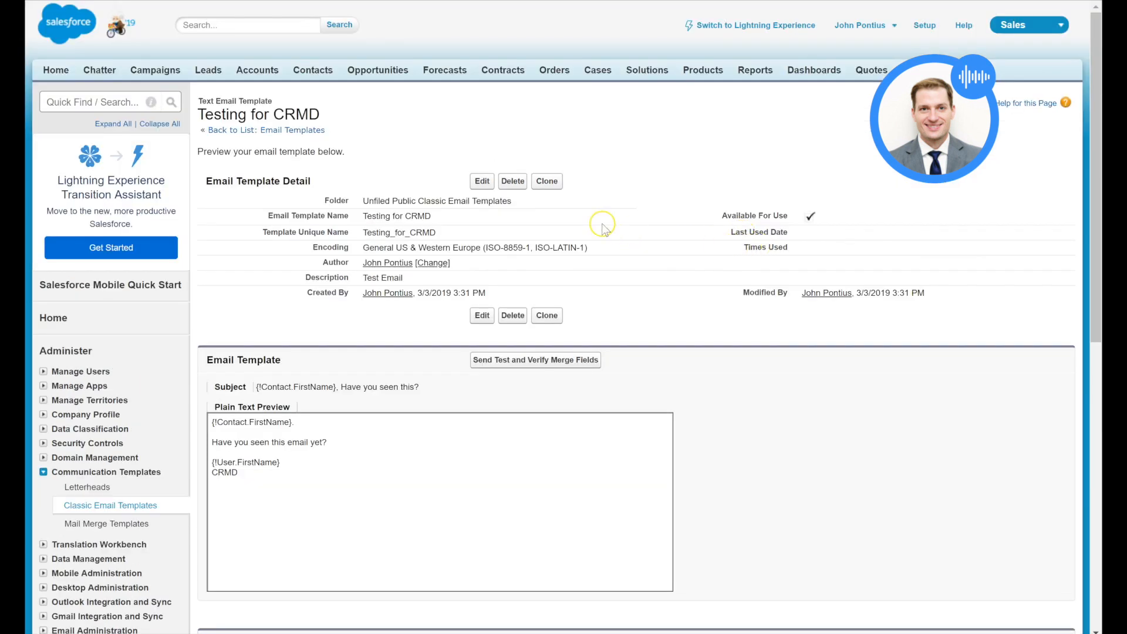
{"action": "left_click", "coordinate": [314, 71]}
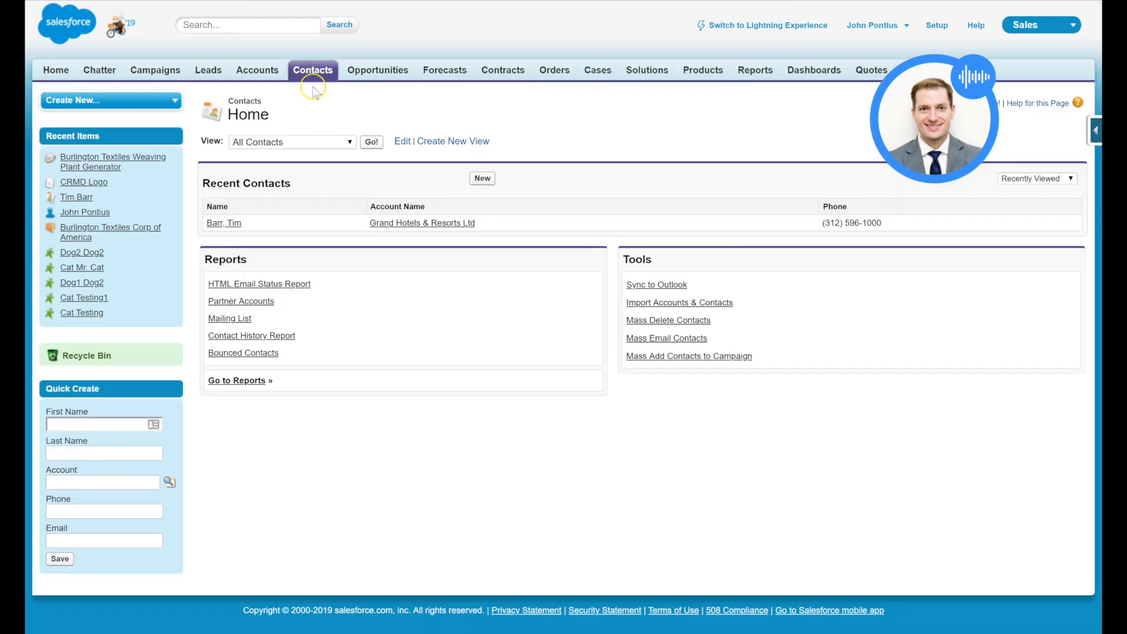
{"action": "left_click", "coordinate": [217, 226]}
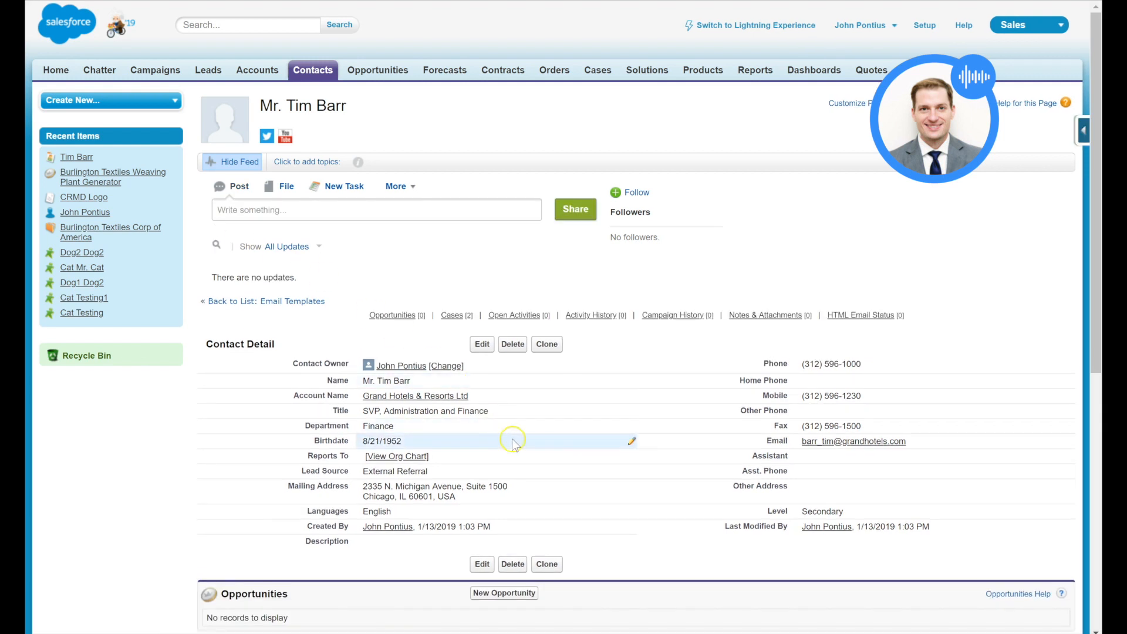
{"action": "left_click", "coordinate": [904, 441]}
{"action": "left_click_drag", "start_coordinate": [904, 441], "coordinate": [798, 441]}
{"action": "scroll", "coordinate": [740, 370], "scroll_direction": "down", "scroll_amount": 4}
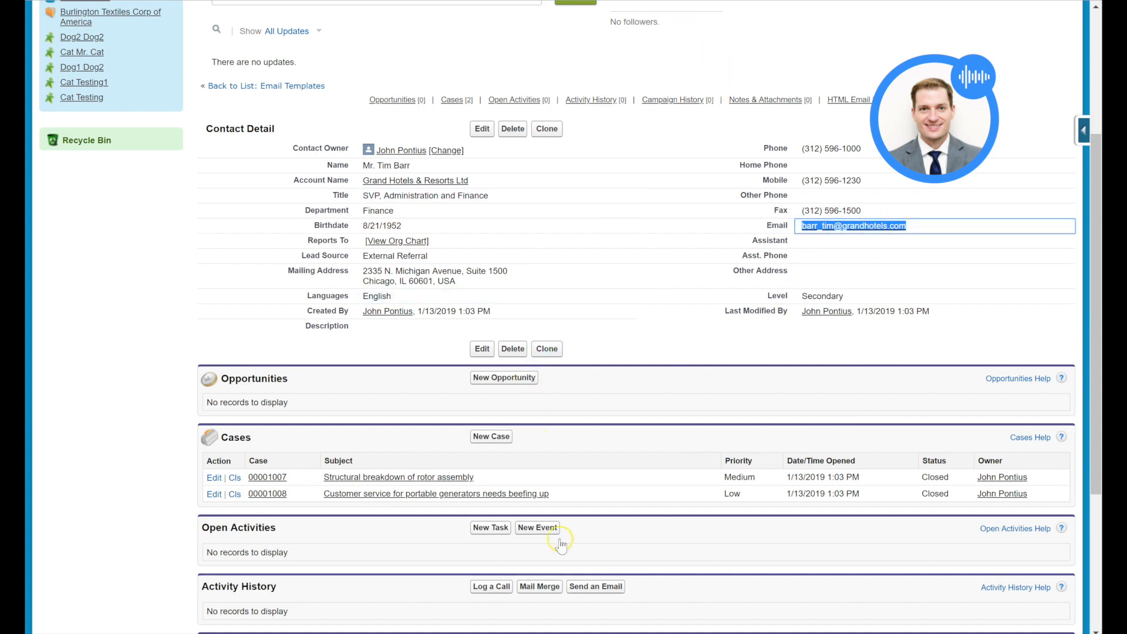
{"action": "left_click", "coordinate": [579, 590]}
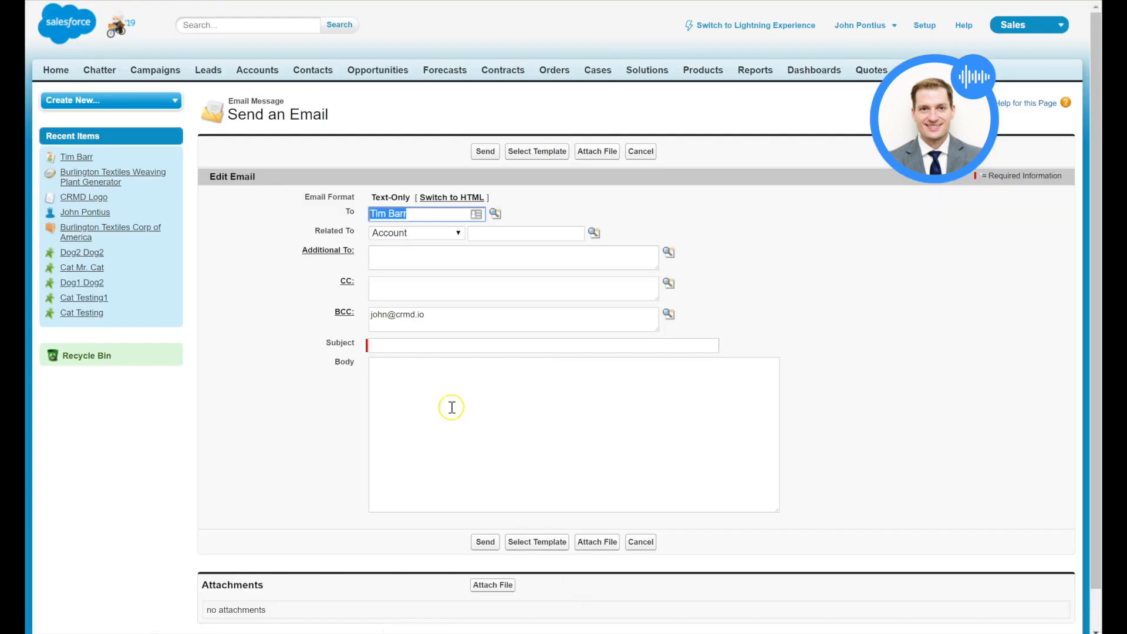
- Apply the "Testing for CRMD" template from the Unfiled Public Classic Email Templates folder to the email
{"action": "left_click", "coordinate": [524, 156]}
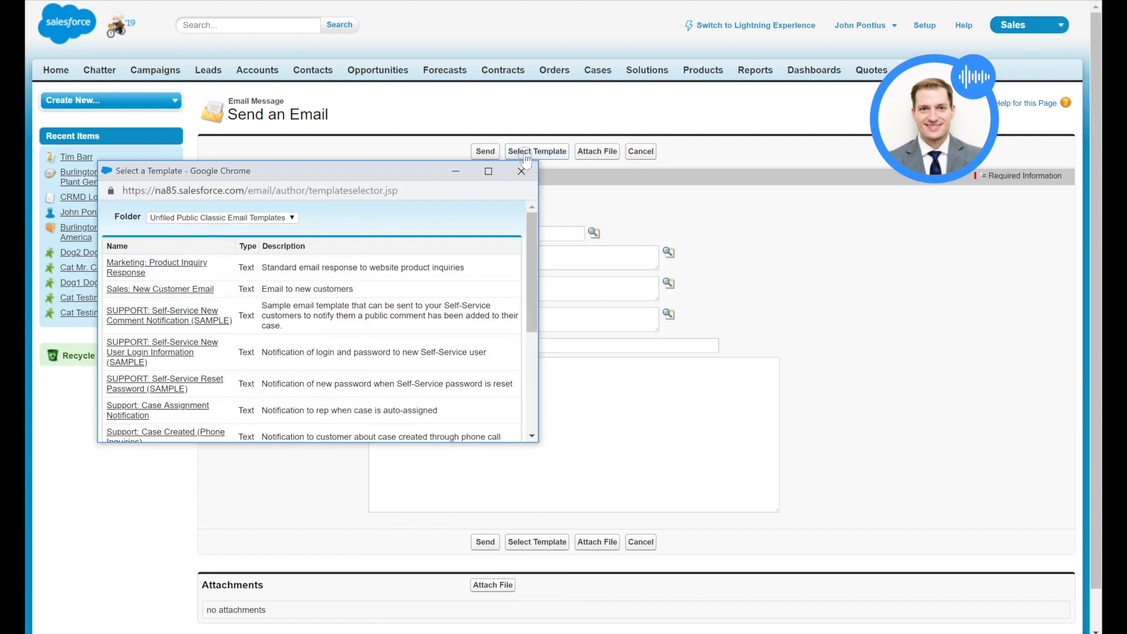
{"action": "scroll", "coordinate": [188, 308], "scroll_direction": "down", "scroll_amount": 5}
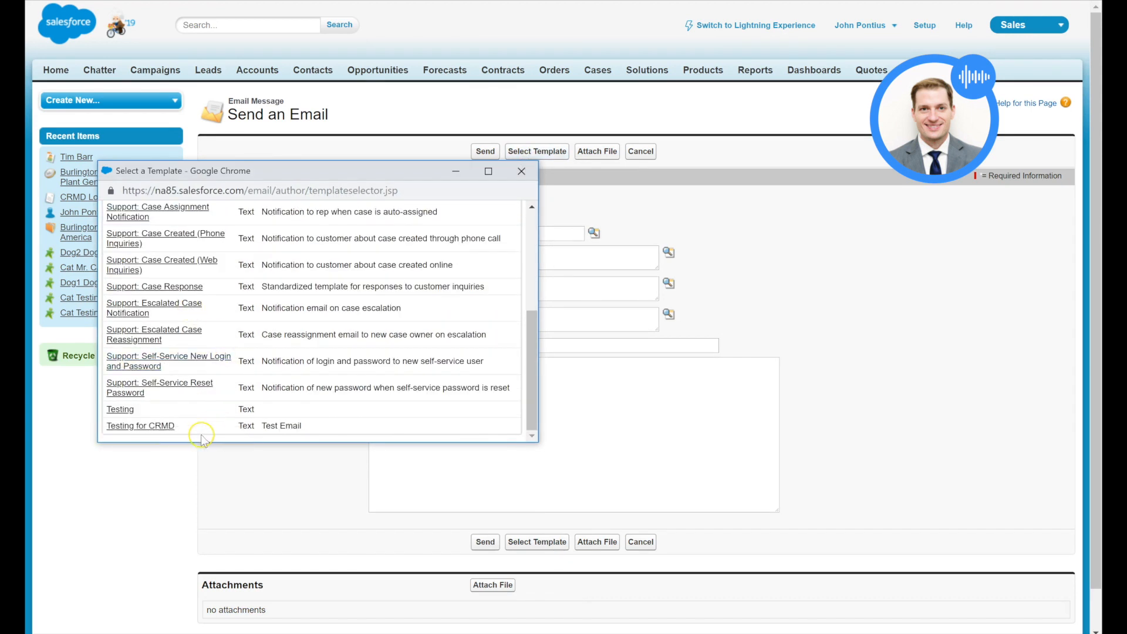
{"action": "left_click_drag", "start_coordinate": [314, 430], "coordinate": [108, 430]}
{"action": "left_click", "coordinate": [201, 427]}
{"action": "left_click", "coordinate": [154, 432]}
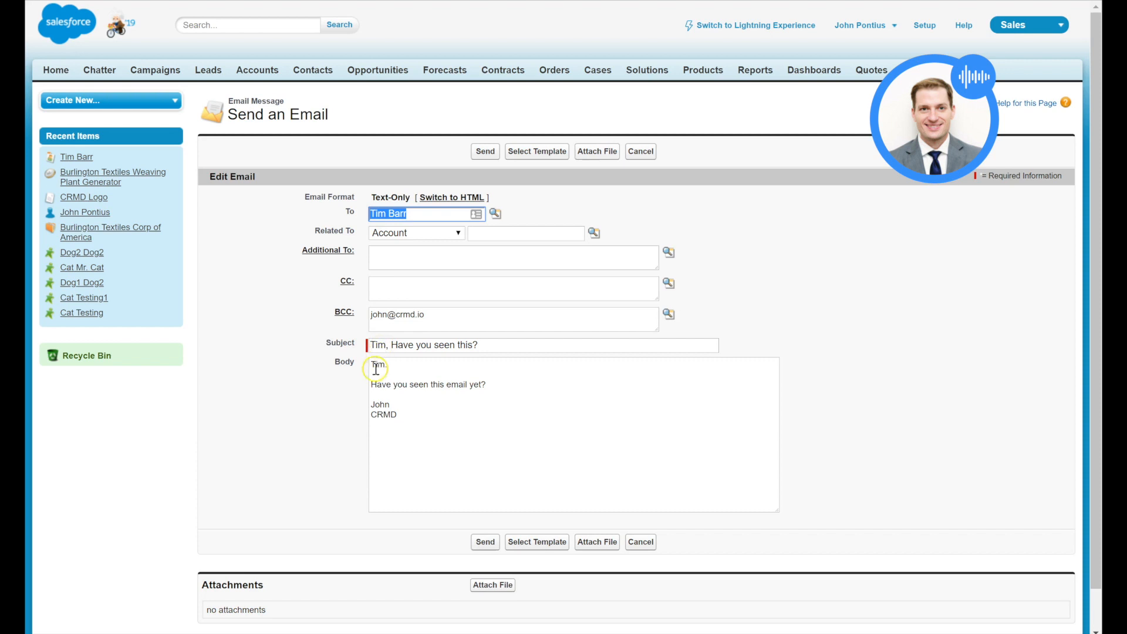
- Add the sentence "I can still edit." after the question in the email body
{"action": "left_click", "coordinate": [369, 404]}
{"action": "mouse_move", "coordinate": [385, 404]}
{"action": "left_mouse_down"}
{"action": "mouse_move", "coordinate": [369, 403]}
{"action": "mouse_move", "coordinate": [372, 414]}
{"action": "left_mouse_up"}
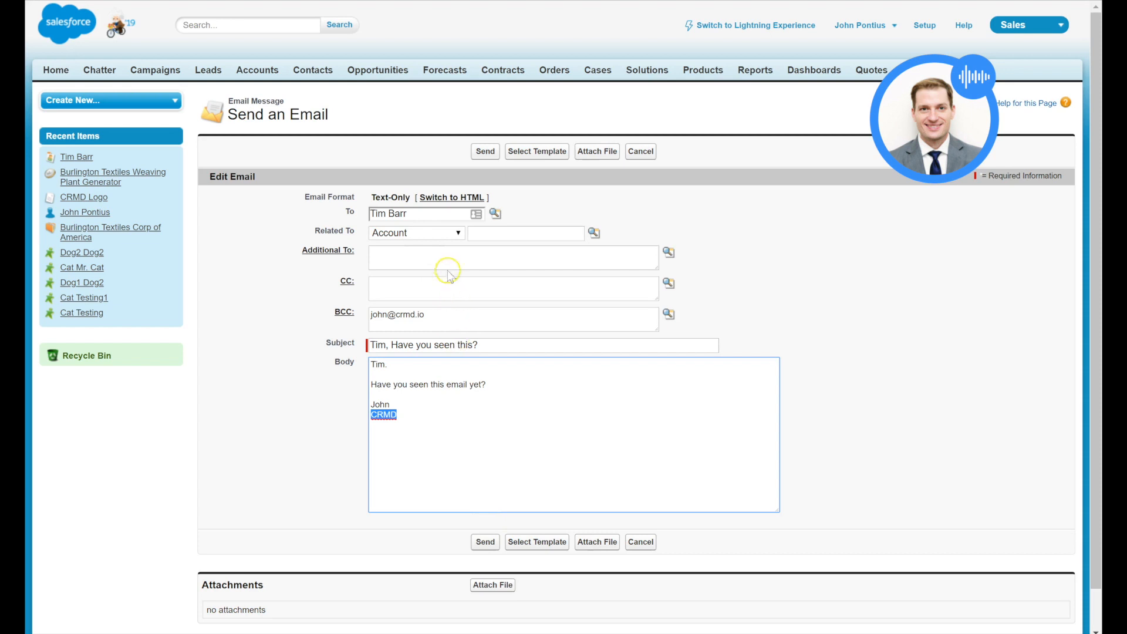
{"action": "scroll", "coordinate": [464, 368], "scroll_direction": "down", "scroll_amount": 2}
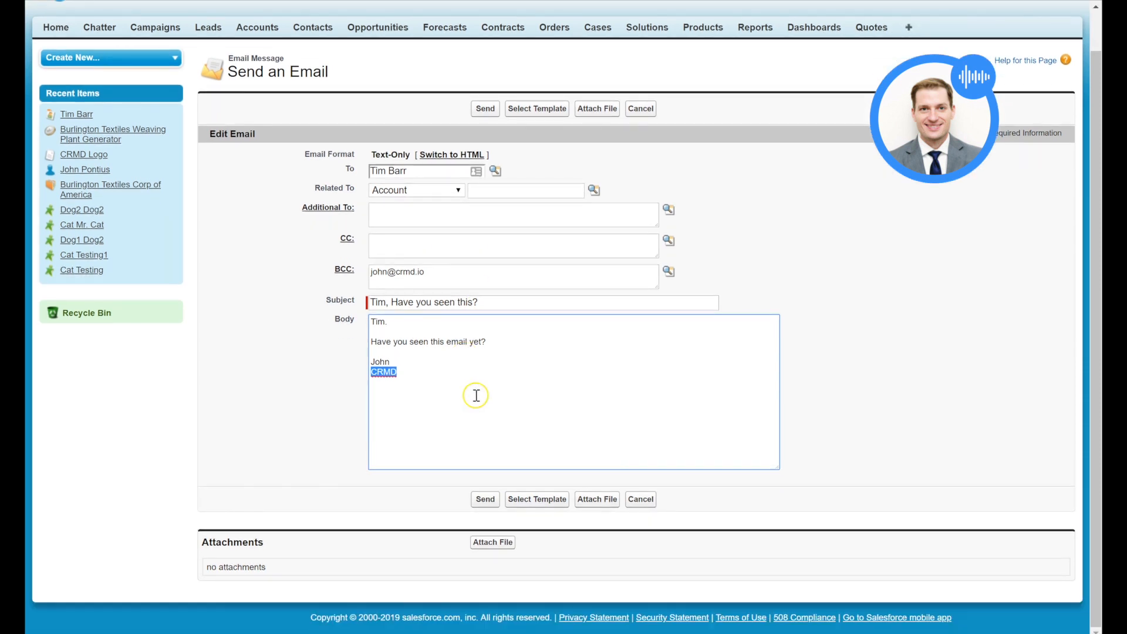
{"action": "left_click", "coordinate": [469, 383]}
{"action": "left_click", "coordinate": [515, 344]}
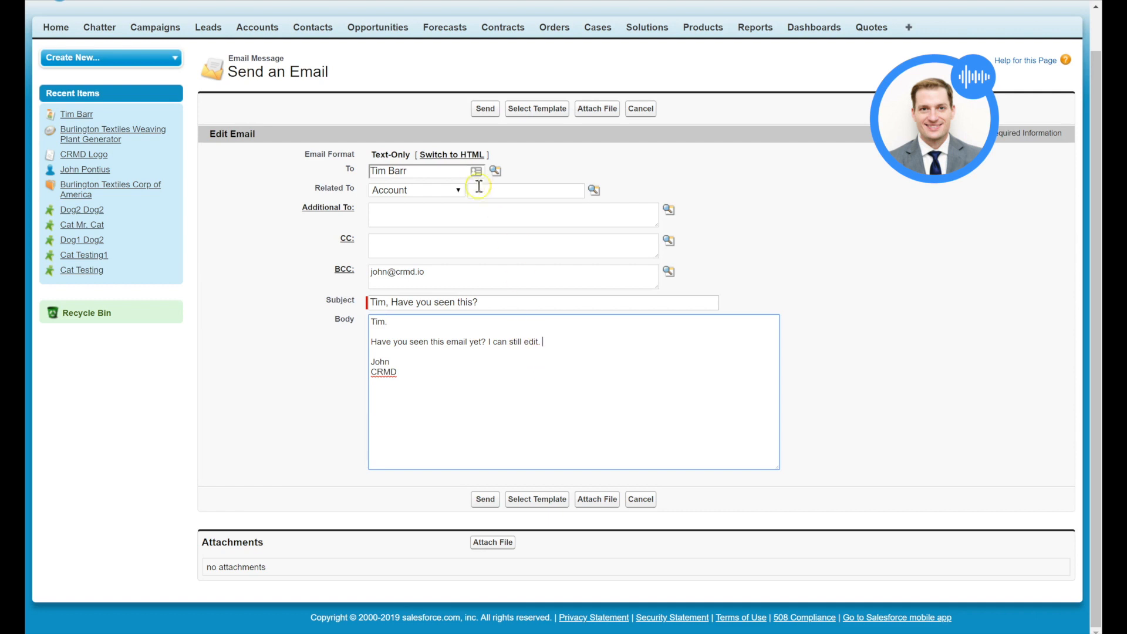
- Look up the company's co-workers and add the Security User as a CC recipient of the email
{"action": "left_click", "coordinate": [438, 296]}
{"action": "left_click", "coordinate": [349, 240]}
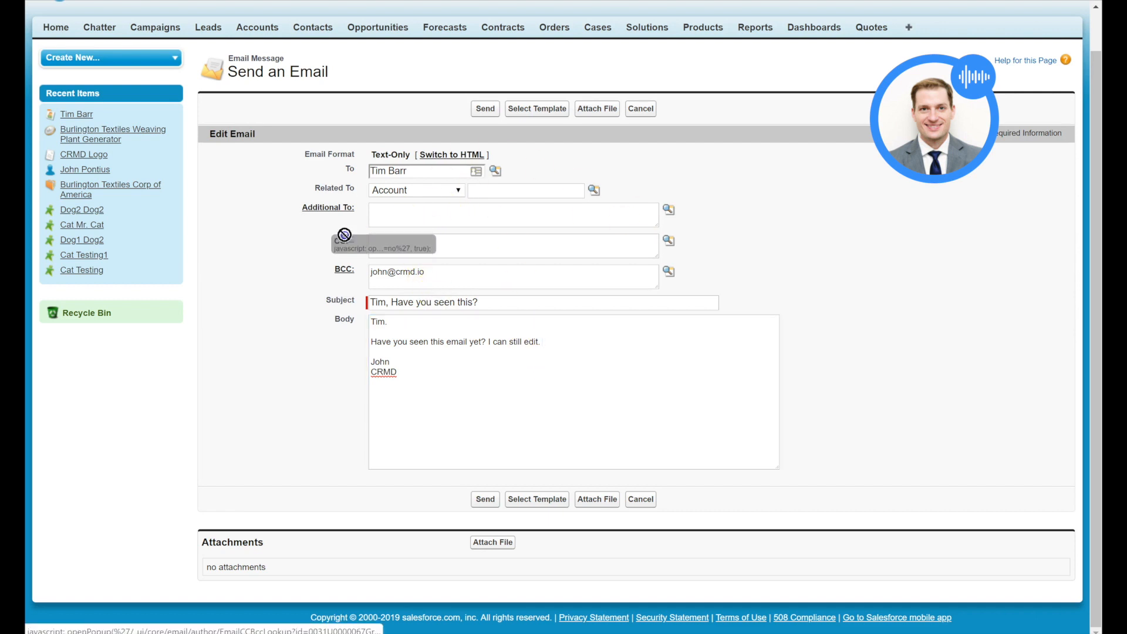
{"action": "left_click", "coordinate": [419, 271]}
{"action": "left_click_drag", "start_coordinate": [418, 270], "coordinate": [373, 265]}
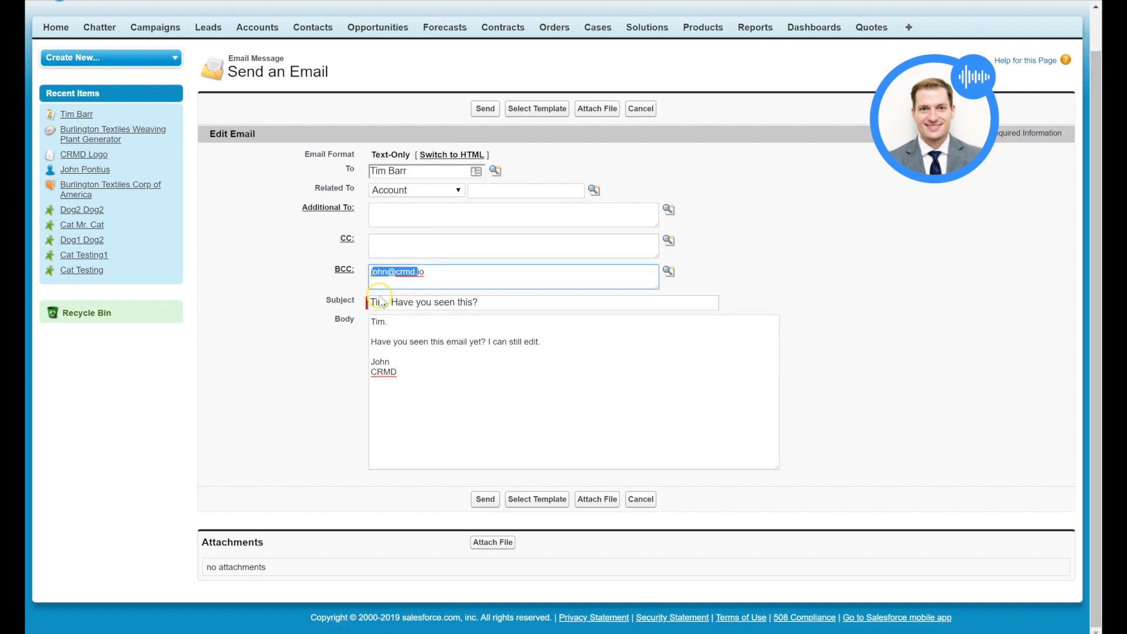
{"action": "left_click", "coordinate": [455, 274]}
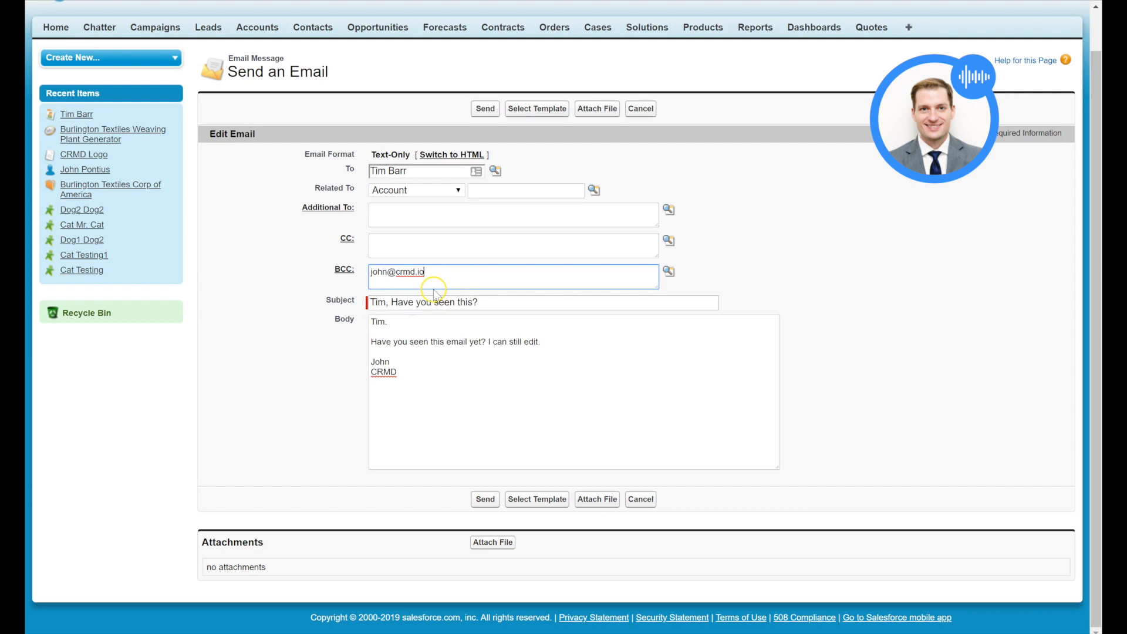
{"action": "left_click", "coordinate": [668, 241]}
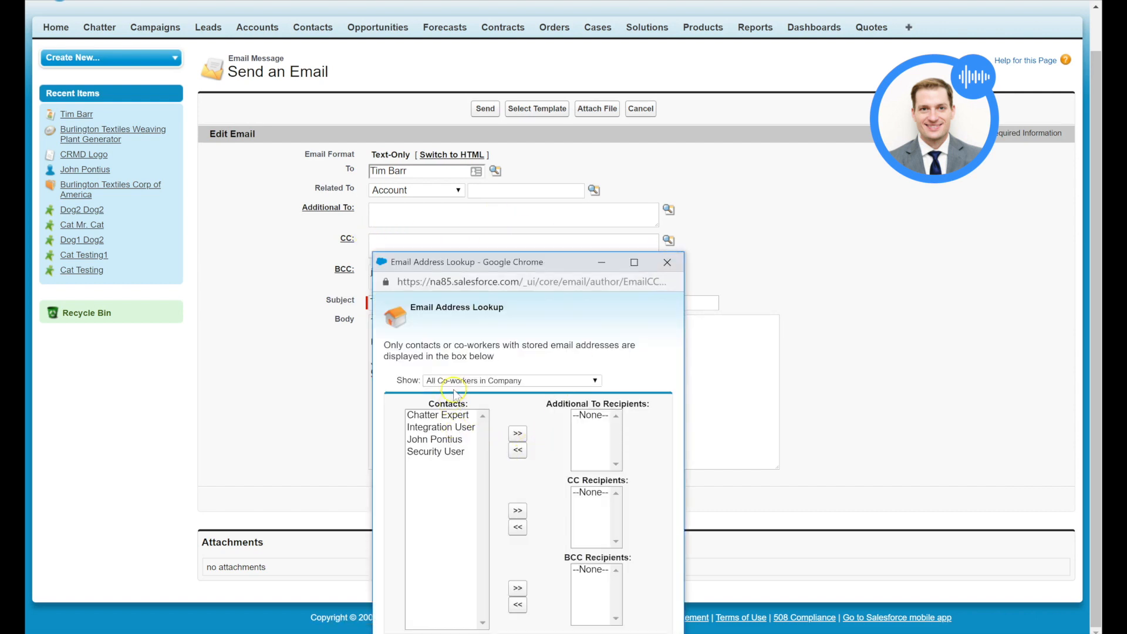
{"action": "left_click", "coordinate": [446, 452]}
{"action": "left_click", "coordinate": [517, 511]}
{"action": "left_click_drag", "start_coordinate": [523, 263], "coordinate": [522, 91]}
{"action": "left_click", "coordinate": [507, 473]}
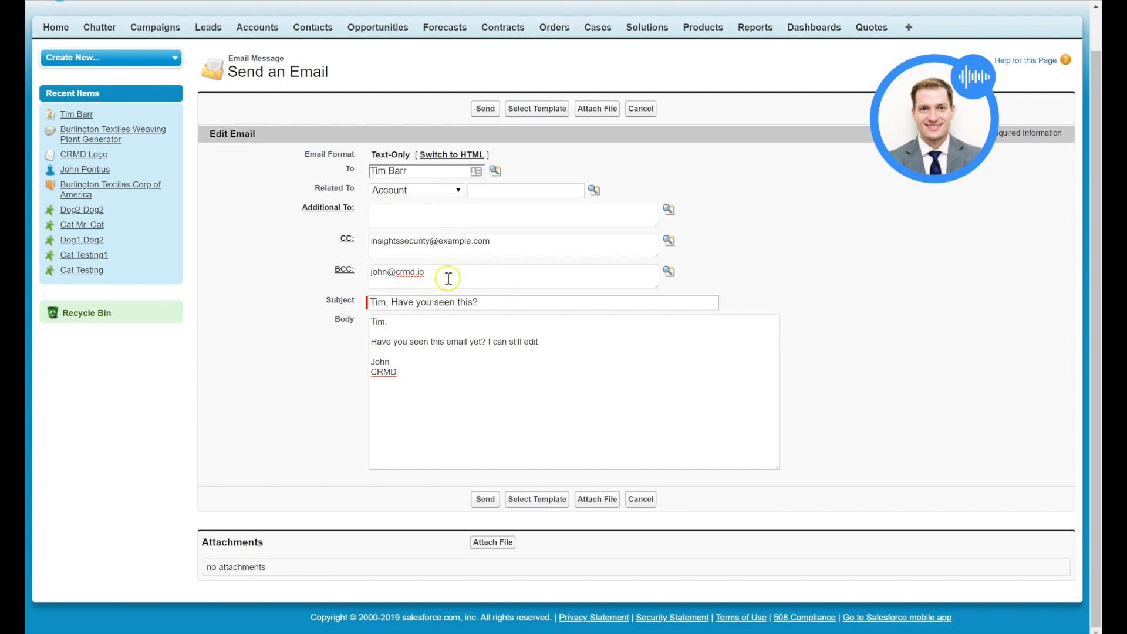
- Leave the email unsent, reopen the Grand Hotels & Resorts Ltd contact and review its Activity History
{"action": "scroll", "coordinate": [331, 56], "scroll_direction": "up", "scroll_amount": 1}
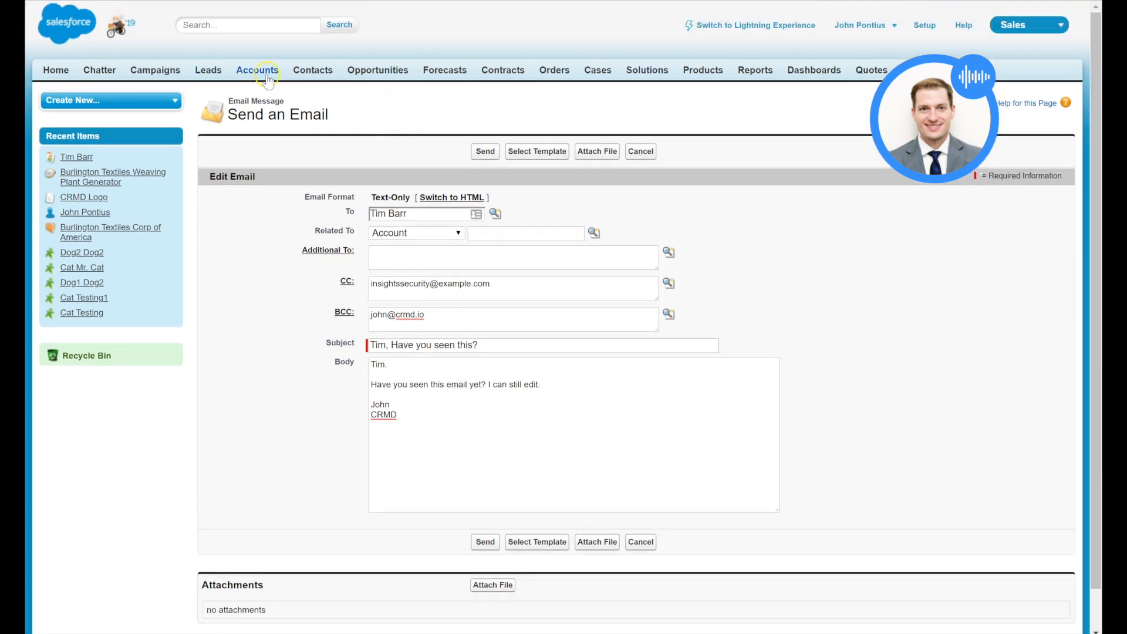
{"action": "left_click", "coordinate": [309, 72]}
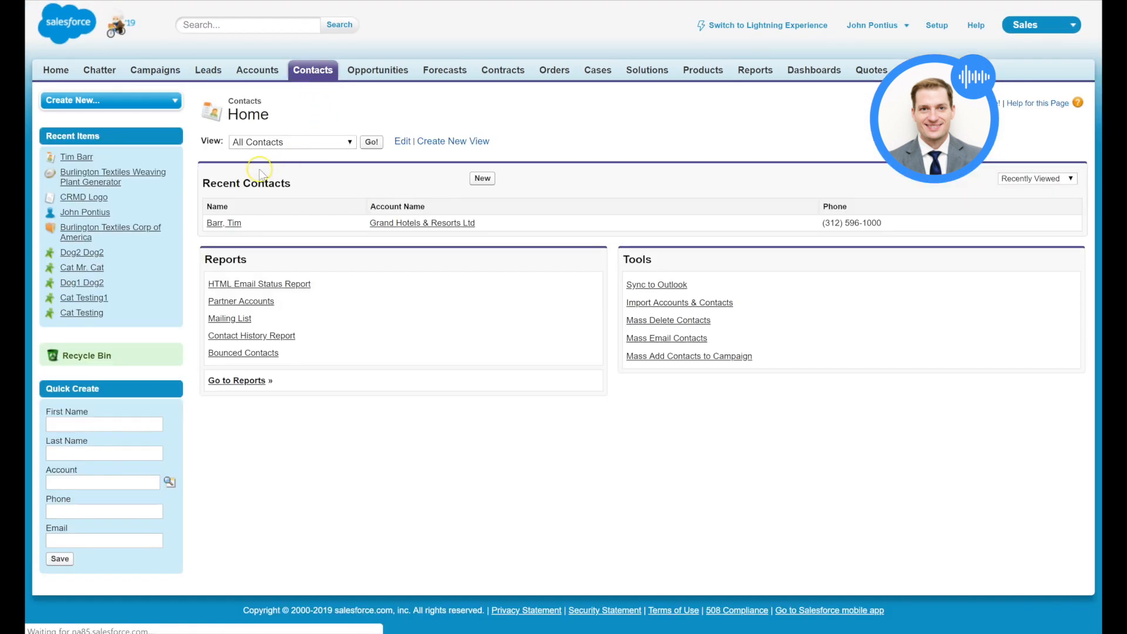
{"action": "left_click", "coordinate": [233, 224]}
{"action": "scroll", "coordinate": [503, 348], "scroll_direction": "down", "scroll_amount": 7}
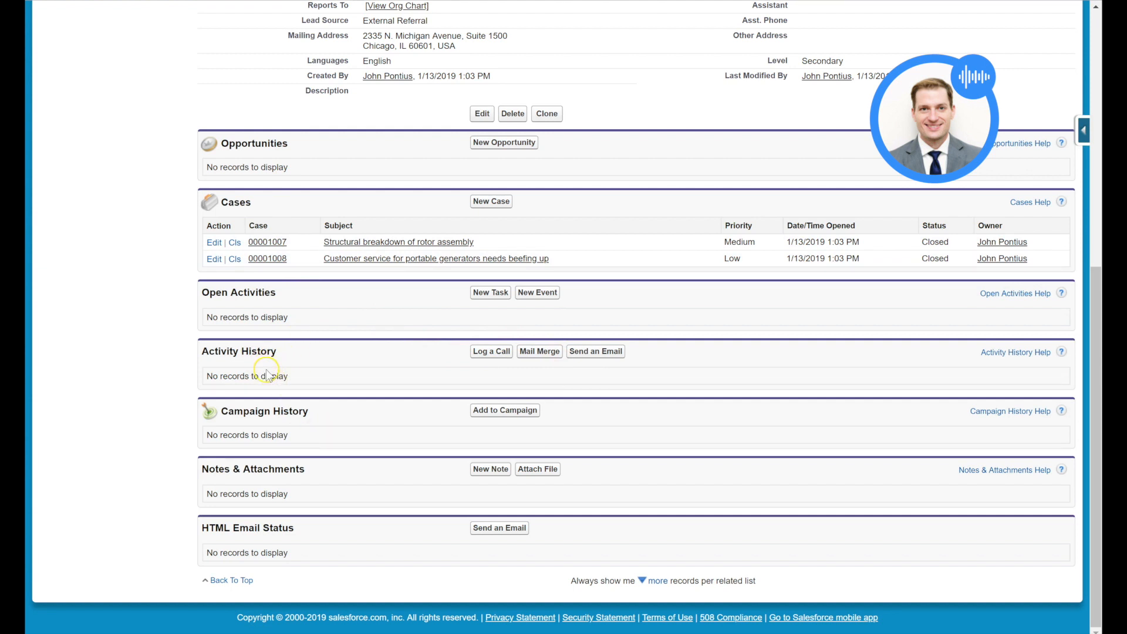
{"action": "scroll", "coordinate": [265, 370], "scroll_direction": "up", "scroll_amount": 8}
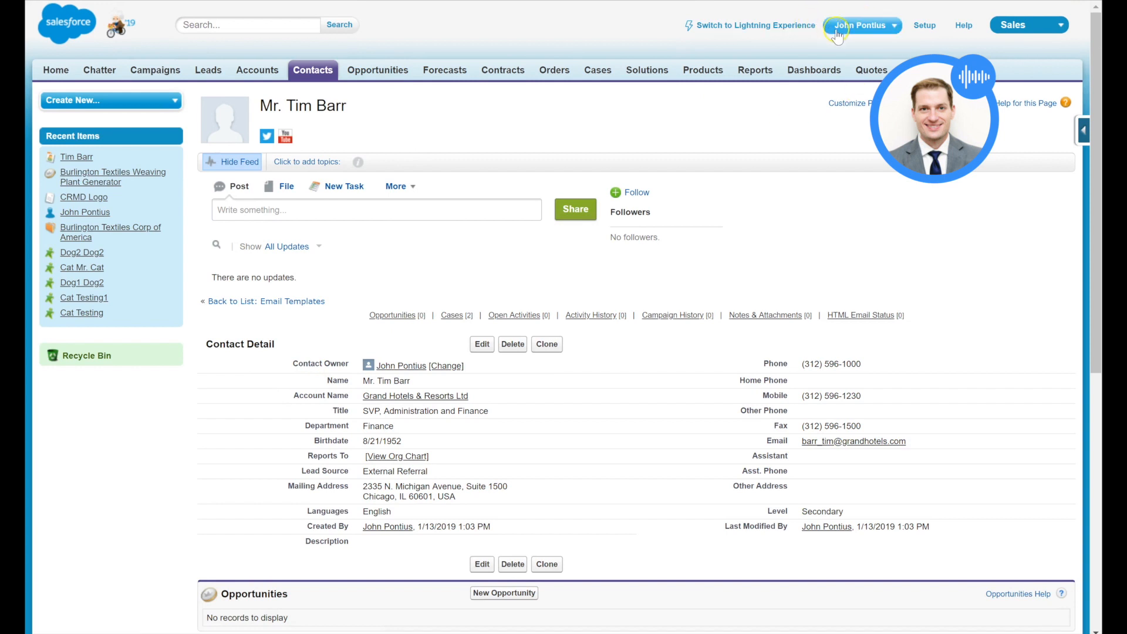
- Find the classic email templates in Setup and start a new template of type HTML (using Letterhead)
{"action": "left_click", "coordinate": [923, 27]}
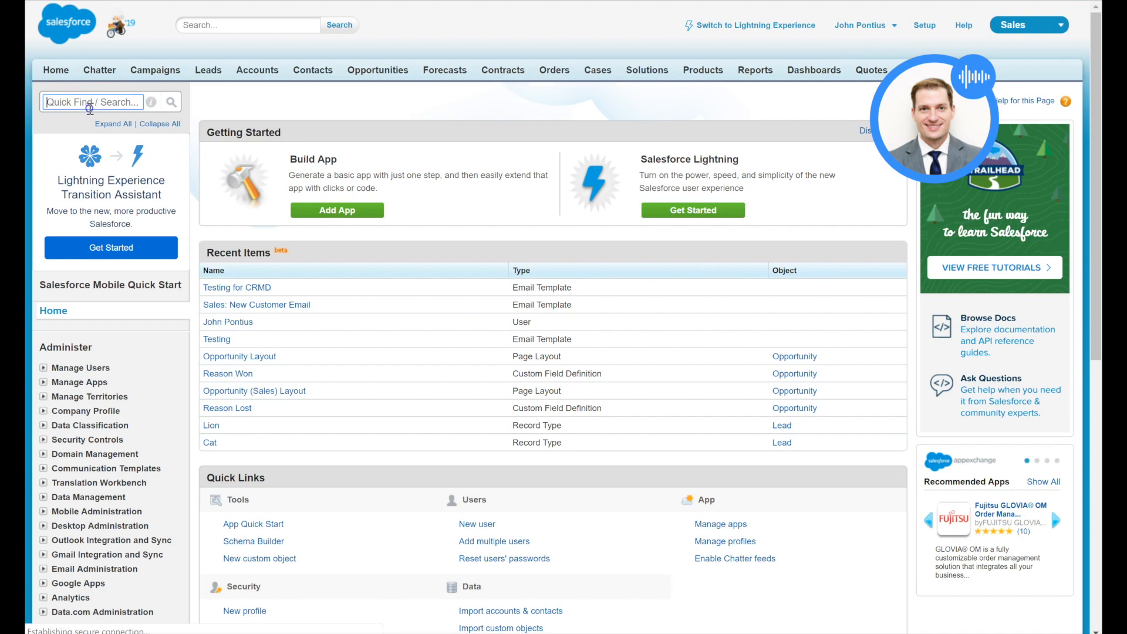
{"action": "type", "text": "templa"}
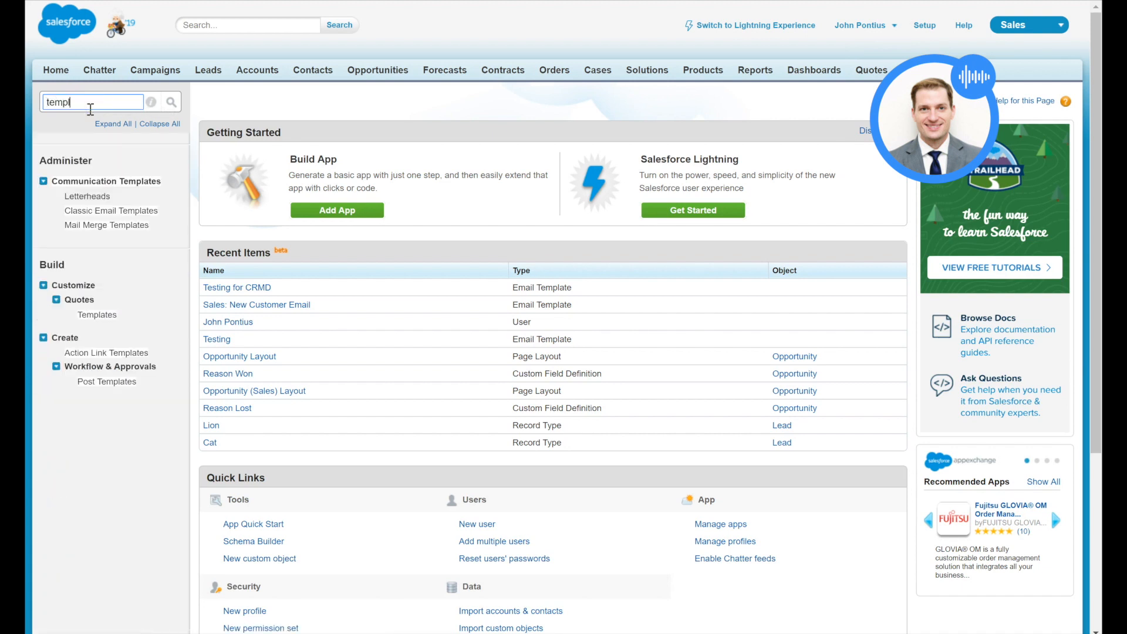
{"action": "left_click", "coordinate": [137, 210]}
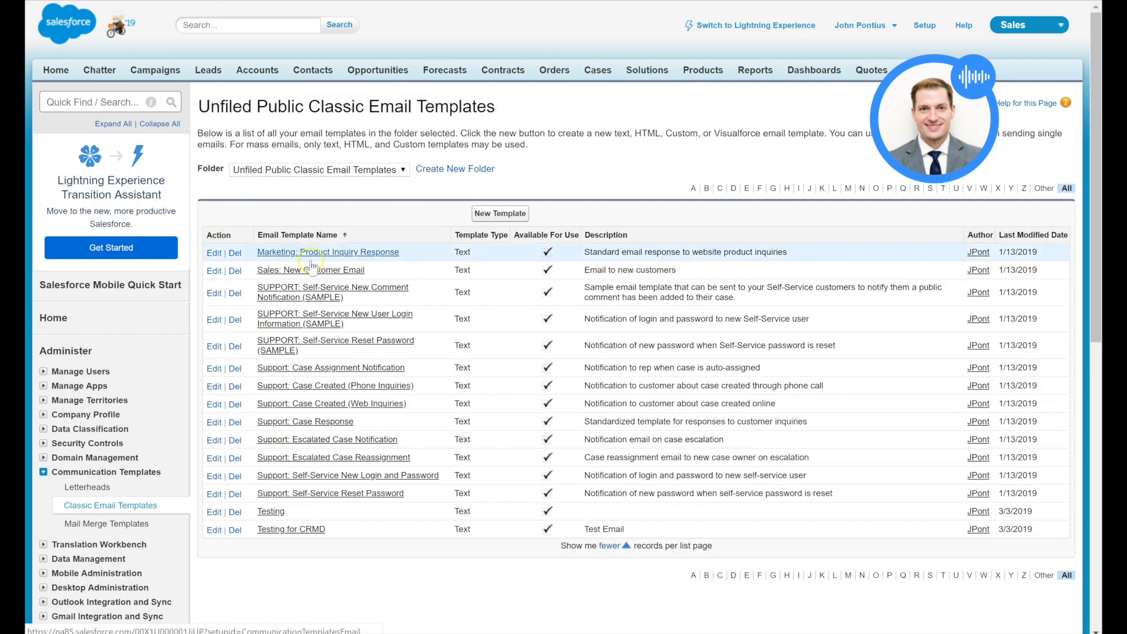
{"action": "left_click", "coordinate": [499, 213]}
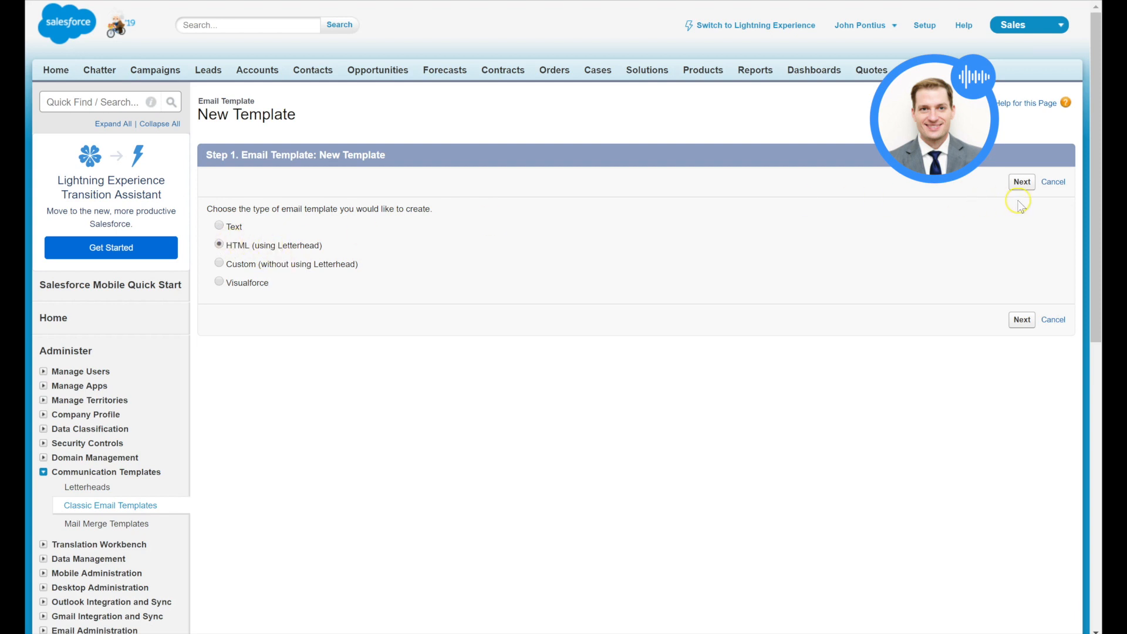
{"action": "left_click", "coordinate": [1022, 182]}
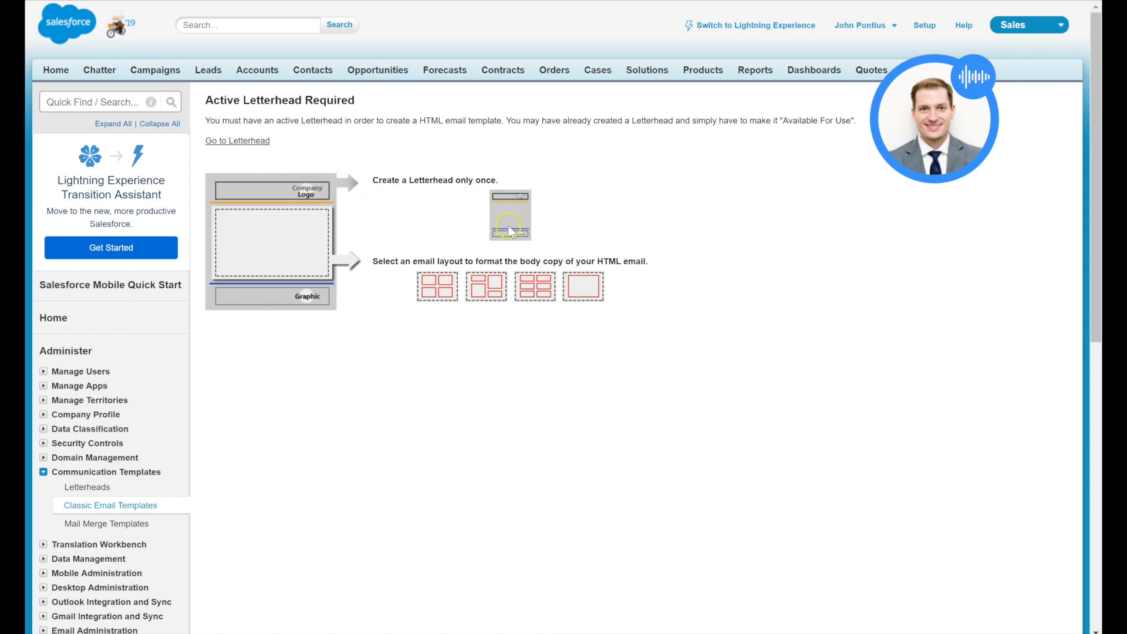
- Go from the active letterhead notice to the letterheads list and start a new letterhead
{"action": "scroll", "coordinate": [763, 299], "scroll_direction": "down", "scroll_amount": 3}
{"action": "scroll", "coordinate": [759, 301], "scroll_direction": "up", "scroll_amount": 3}
{"action": "left_click_drag", "start_coordinate": [243, 101], "coordinate": [369, 117]}
{"action": "left_click", "coordinate": [370, 117]}
{"action": "left_click", "coordinate": [258, 141]}
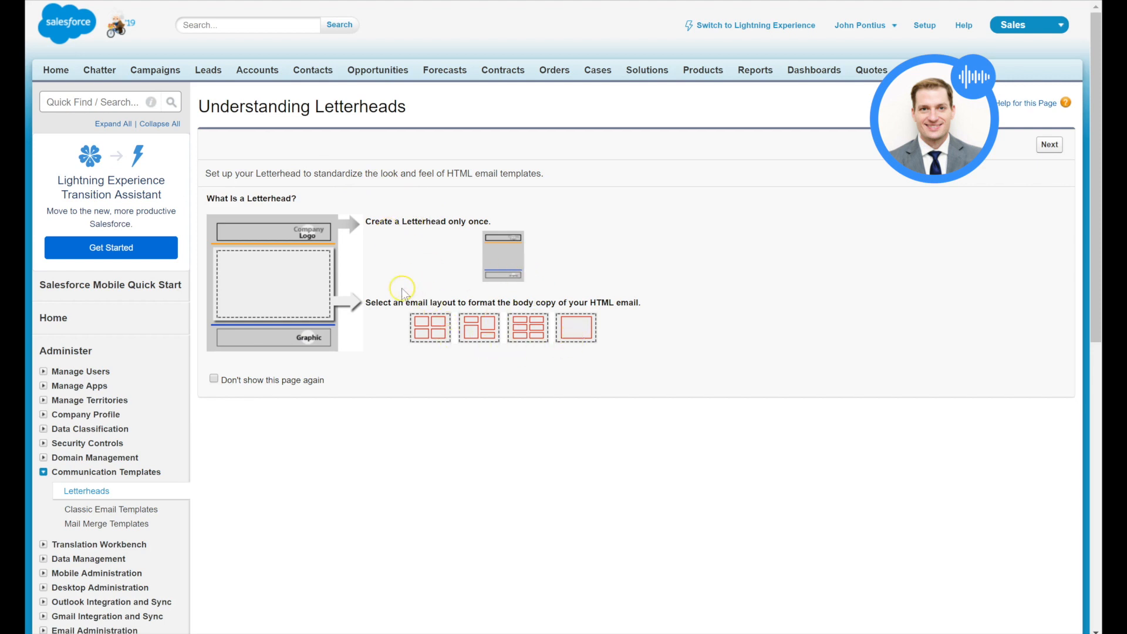
{"action": "left_click", "coordinate": [1049, 145]}
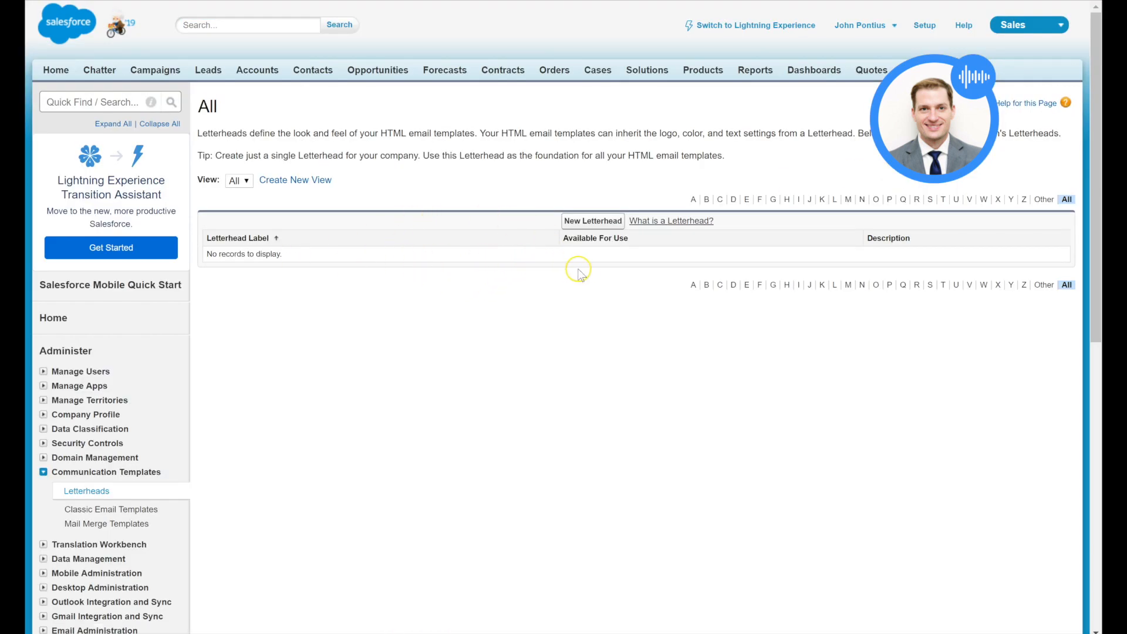
{"action": "left_click", "coordinate": [601, 223]}
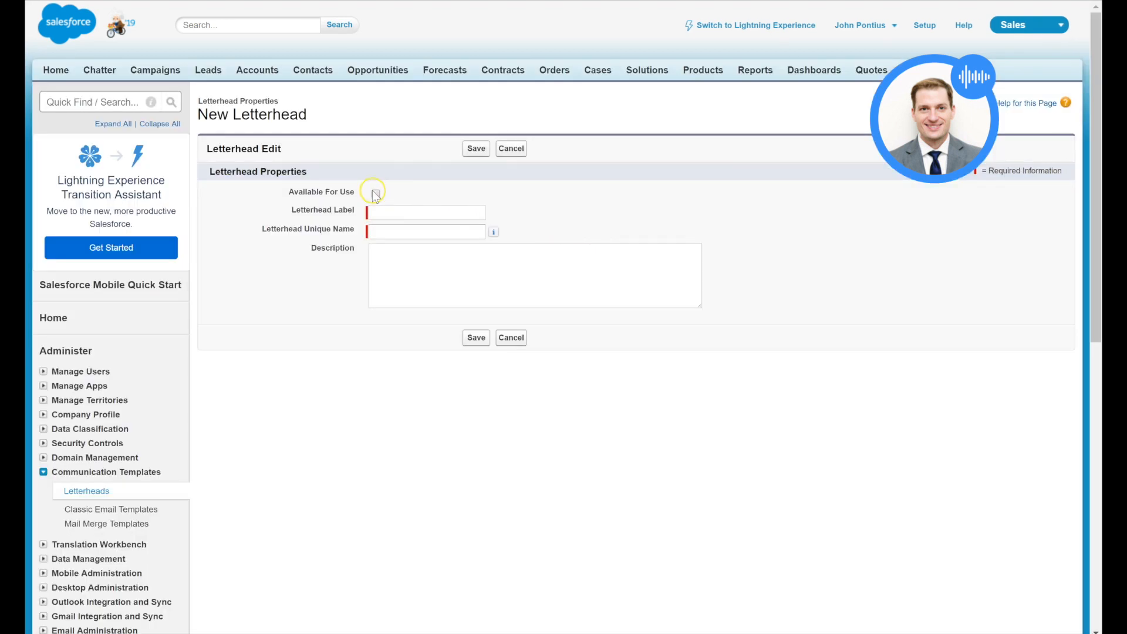
- Make the letterhead available for use, with label and unique name CRMD and description "CRMD Letterhead", and save its properties
{"action": "left_click", "coordinate": [391, 213]}
{"action": "left_click", "coordinate": [382, 238]}
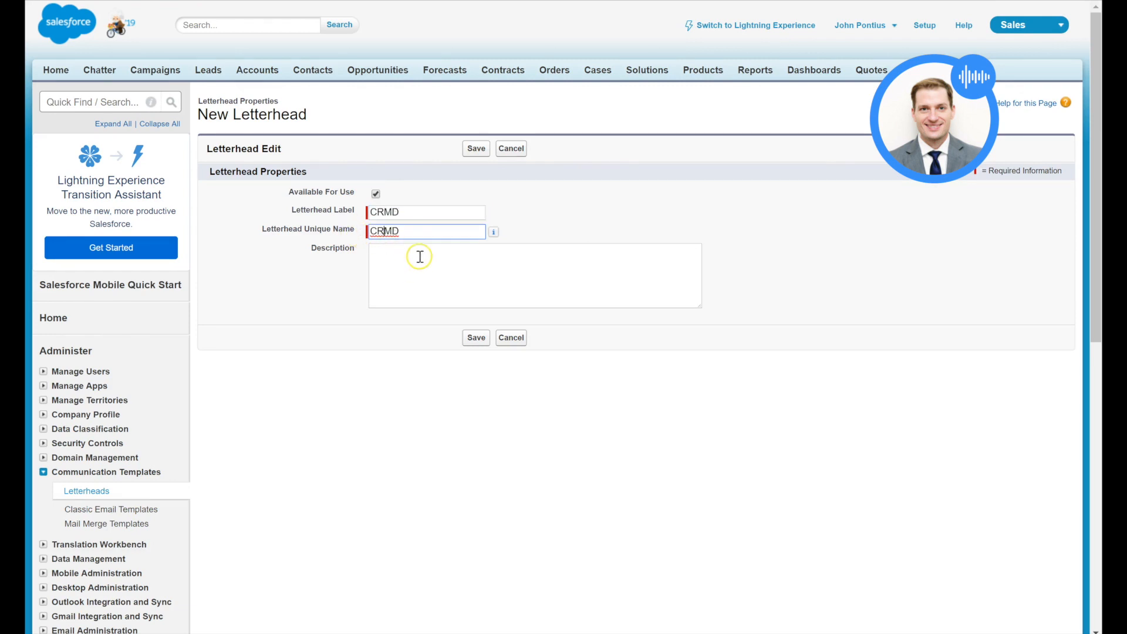
{"action": "left_click", "coordinate": [410, 273]}
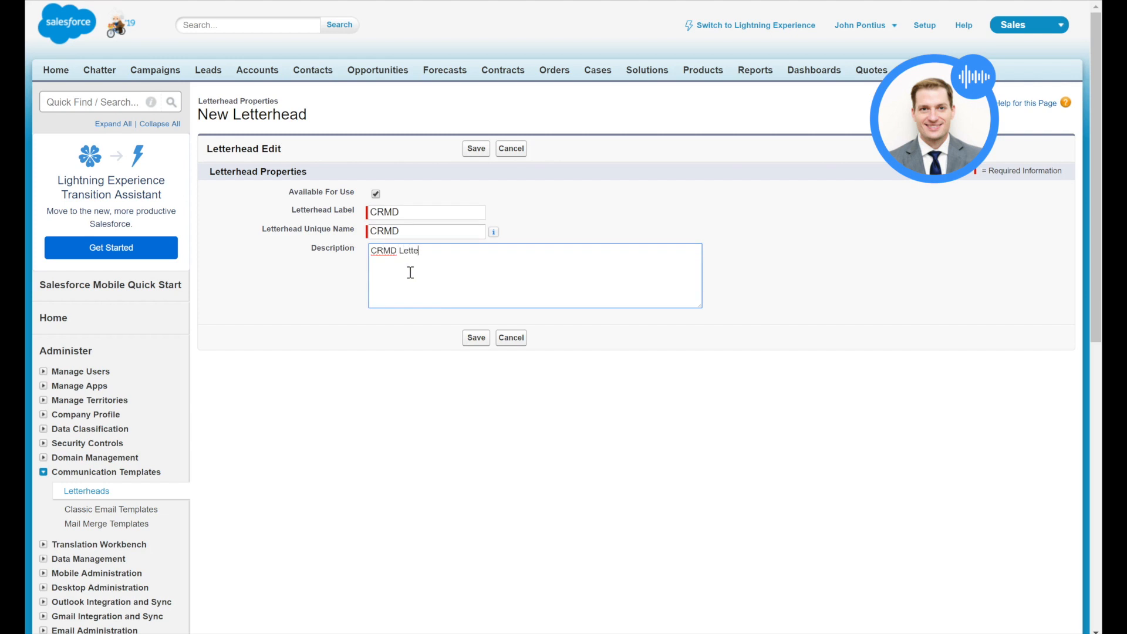
{"action": "left_click", "coordinate": [477, 338]}
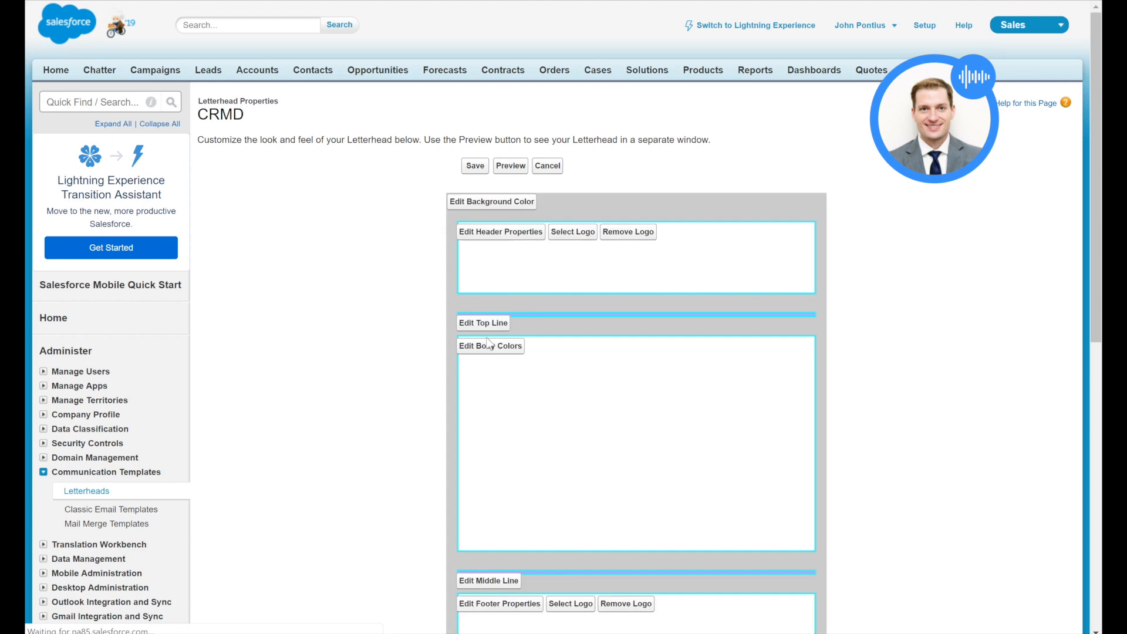
- Set the letterhead's background color to light pink
{"action": "scroll", "coordinate": [614, 420], "scroll_direction": "down", "scroll_amount": 4}
{"action": "scroll", "coordinate": [614, 420], "scroll_direction": "up", "scroll_amount": 4}
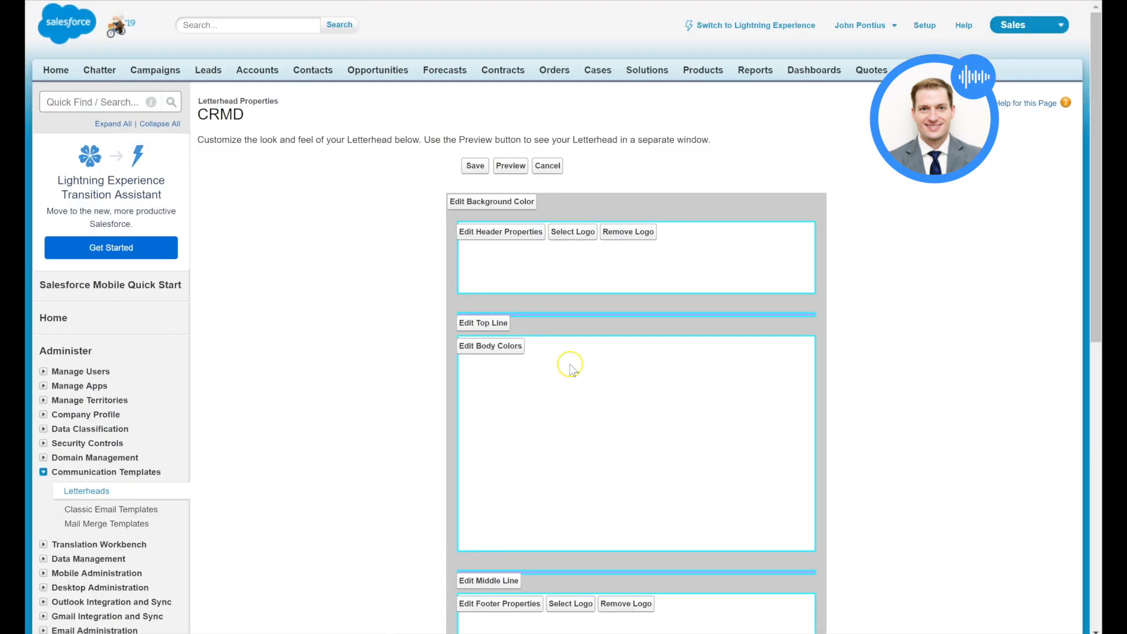
{"action": "left_click", "coordinate": [523, 201]}
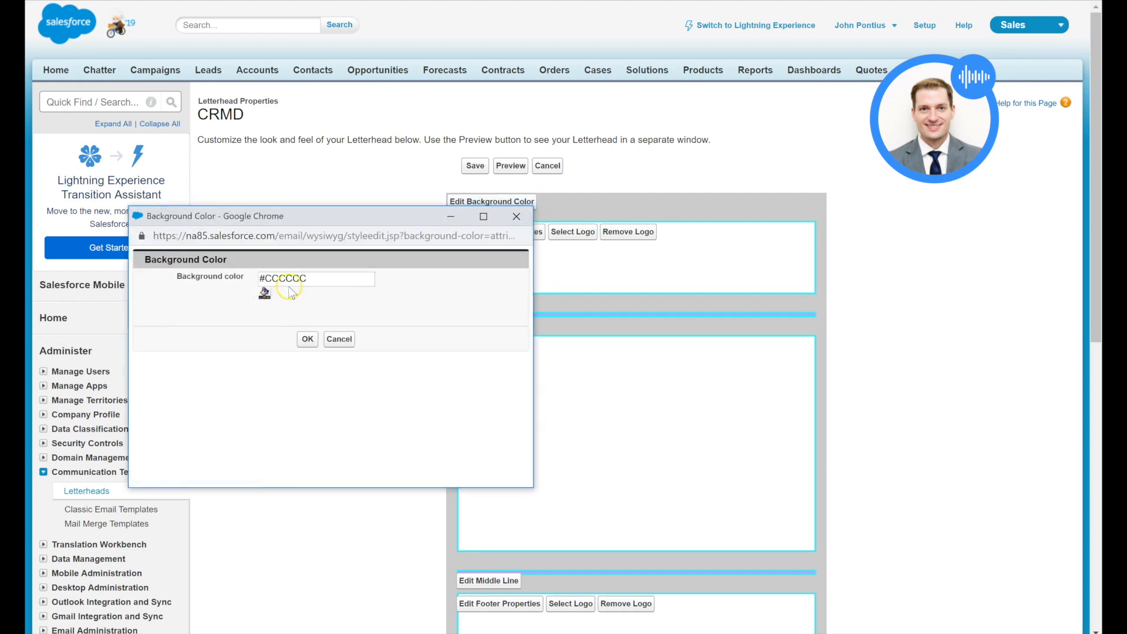
{"action": "left_click", "coordinate": [265, 292]}
{"action": "left_click", "coordinate": [291, 303]}
{"action": "left_click", "coordinate": [306, 339]}
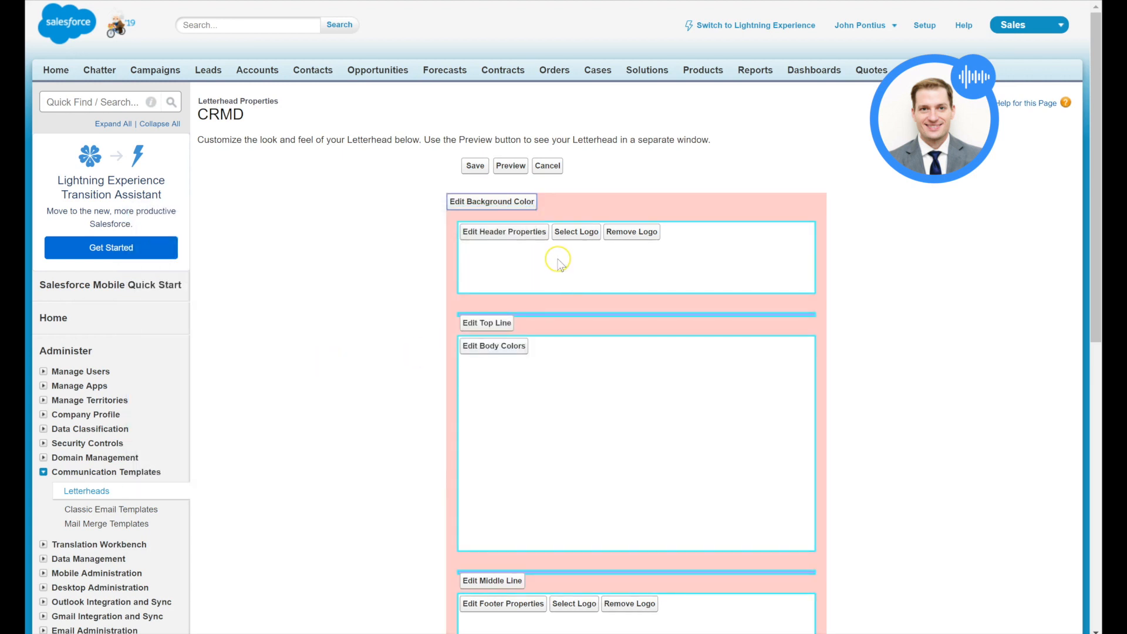
- Place the CRMD Logo from the personal documents in the letterhead's header and save the letterhead
{"action": "left_click", "coordinate": [577, 233]}
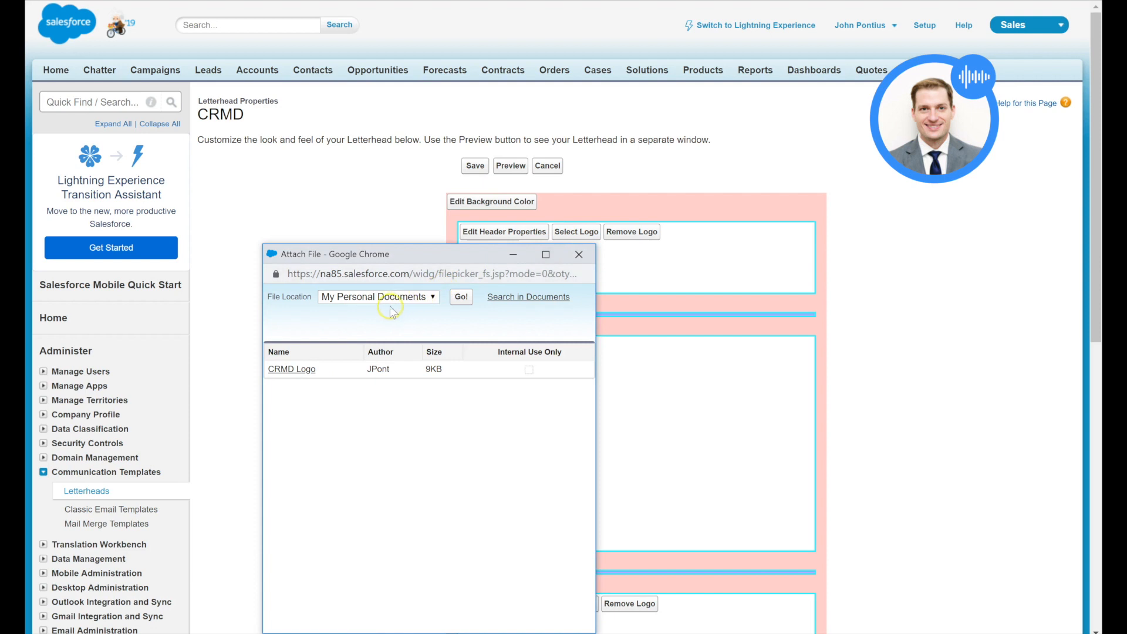
{"action": "left_click", "coordinate": [301, 374]}
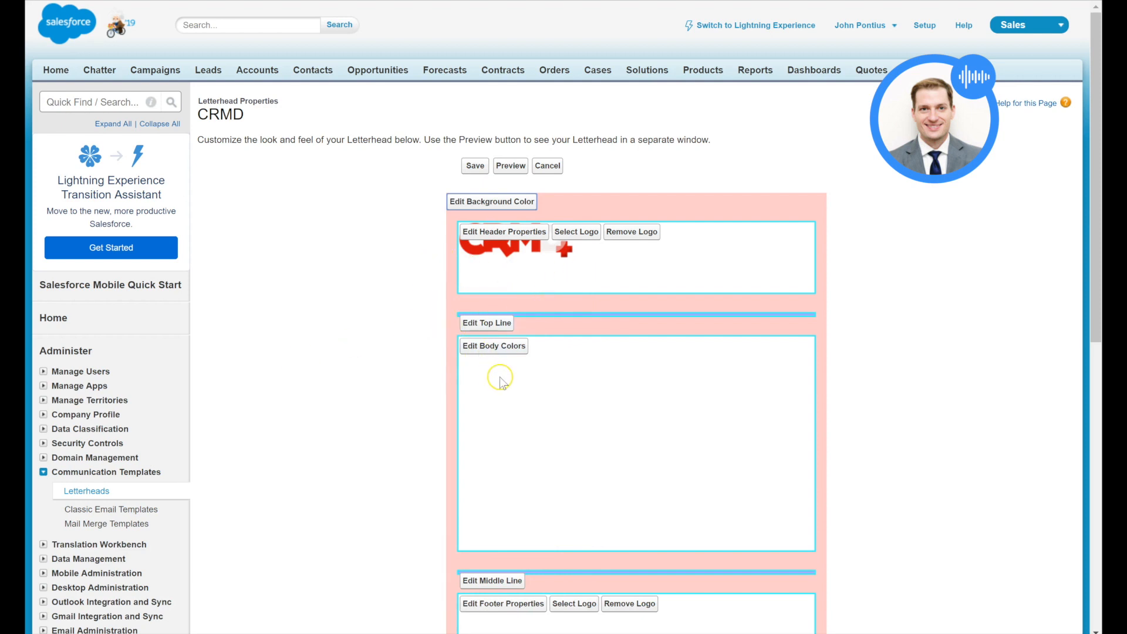
{"action": "scroll", "coordinate": [501, 452], "scroll_direction": "down", "scroll_amount": 3}
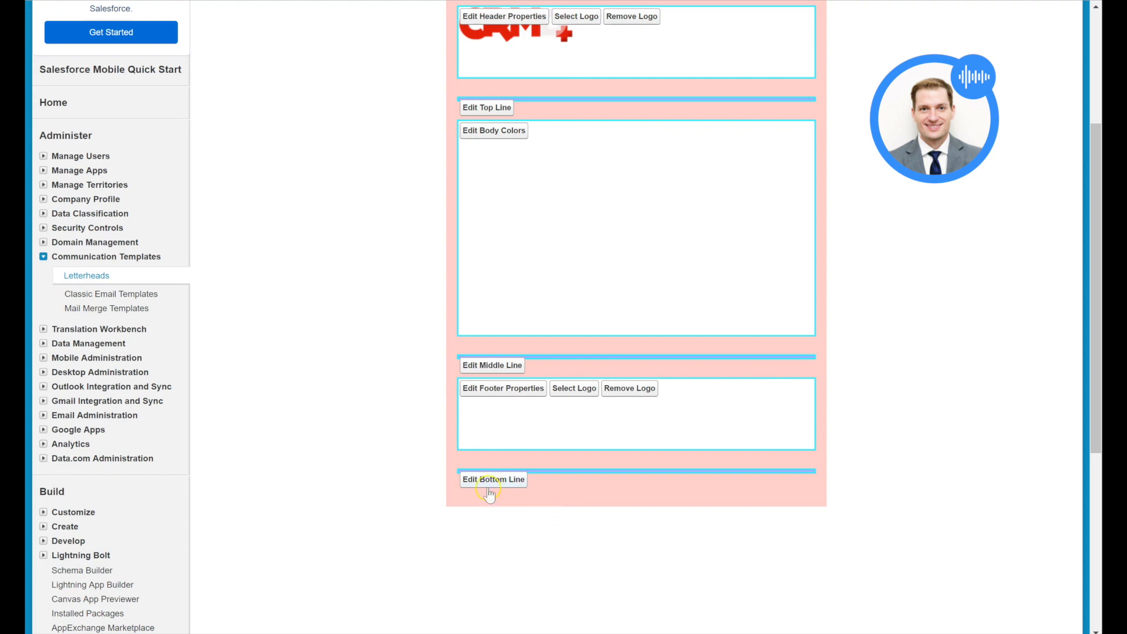
{"action": "scroll", "coordinate": [489, 495], "scroll_direction": "up", "scroll_amount": 3}
{"action": "left_click", "coordinate": [475, 166]}
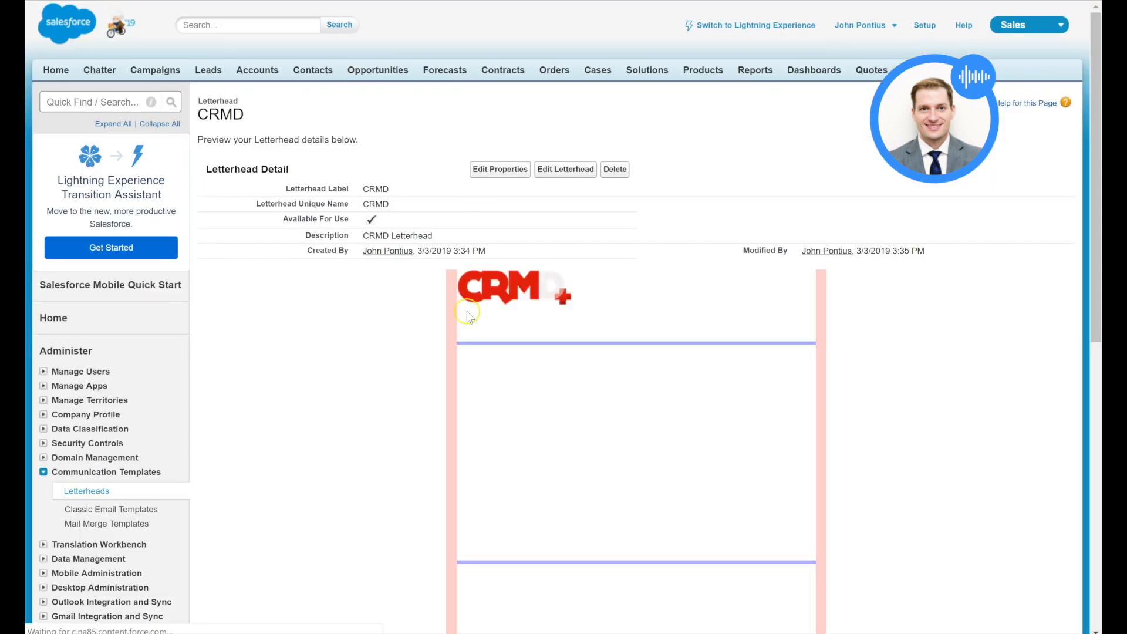
{"action": "scroll", "coordinate": [507, 404], "scroll_direction": "down", "scroll_amount": 3}
{"action": "scroll", "coordinate": [509, 411], "scroll_direction": "up", "scroll_amount": 3}
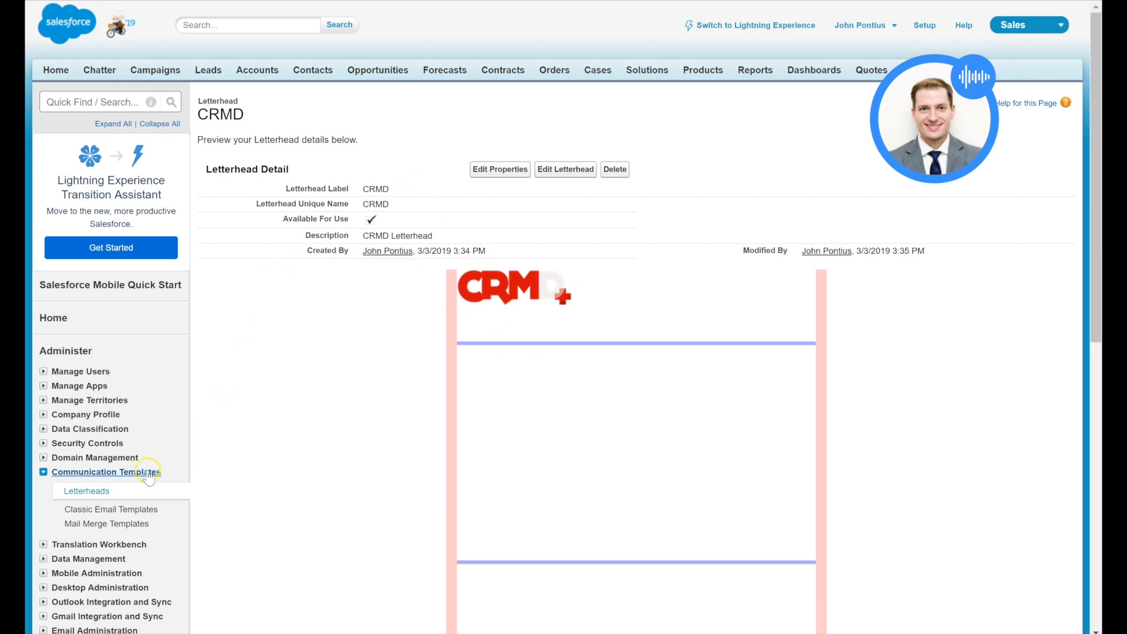
- Search Setup for "template", open the classic email templates and start a new one of type HTML (using Letterhead)
{"action": "left_click", "coordinate": [102, 101]}
{"action": "type", "text": "template"}
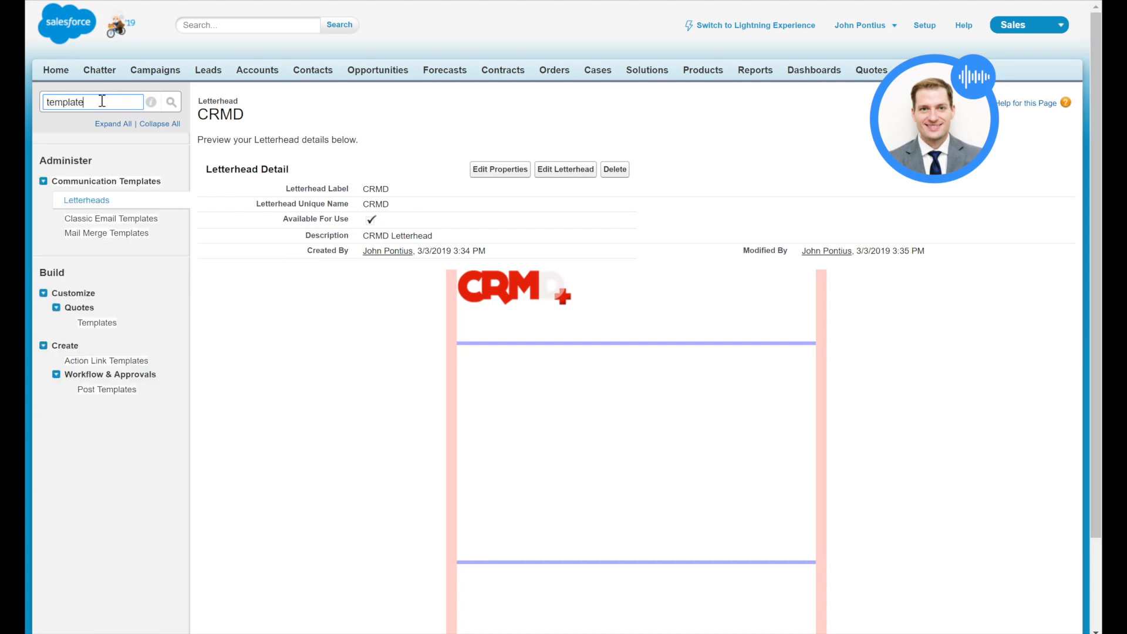
{"action": "left_click", "coordinate": [124, 218]}
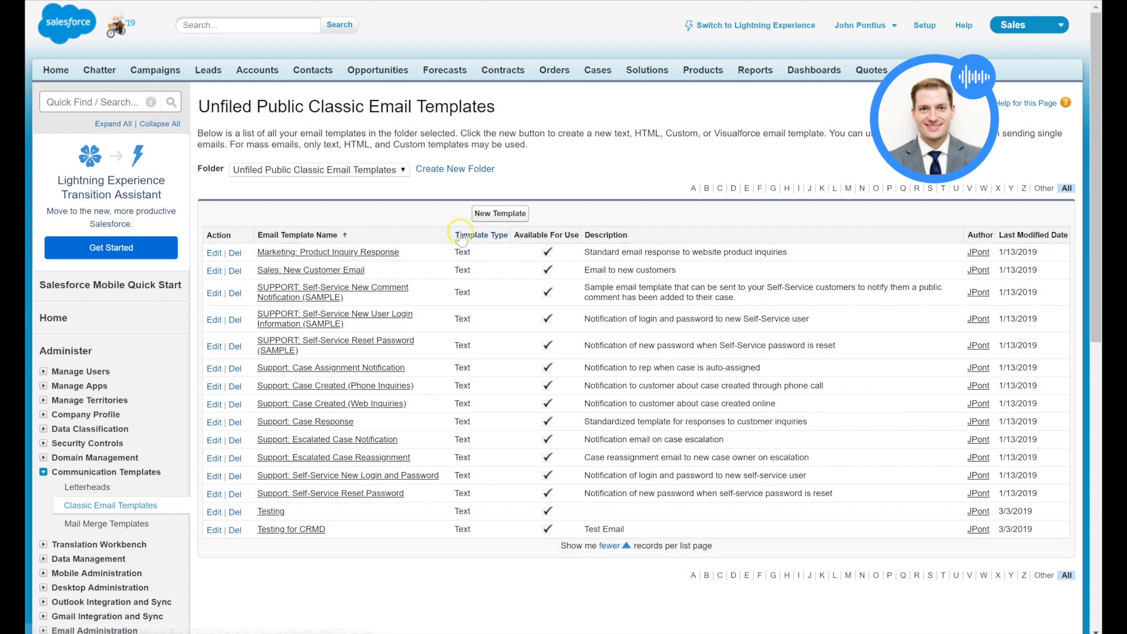
{"action": "left_click", "coordinate": [503, 214]}
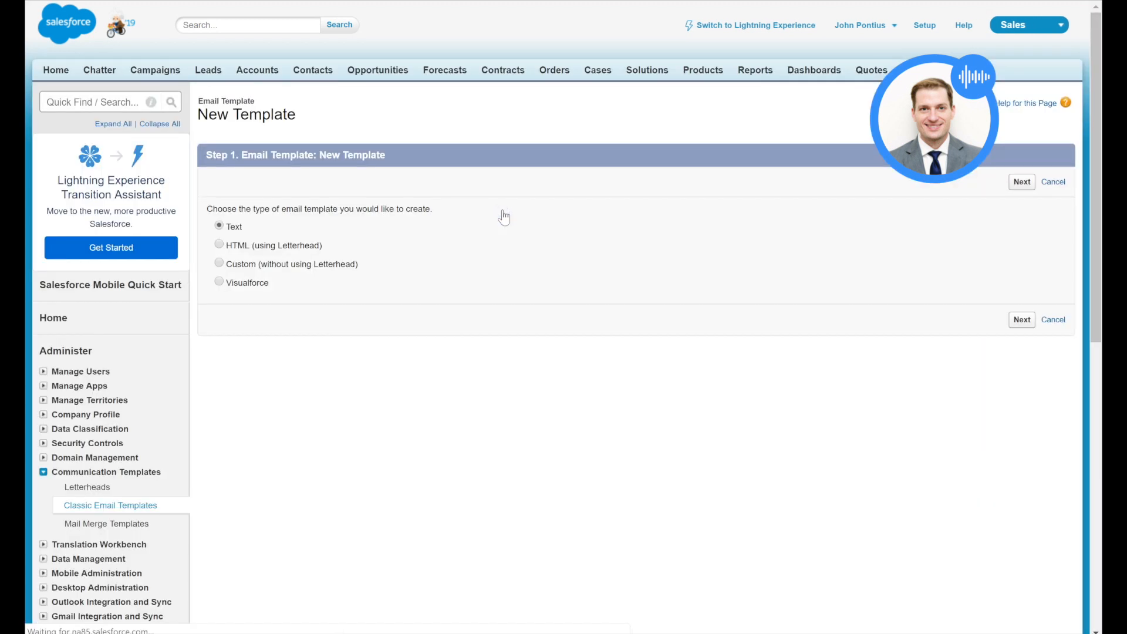
{"action": "left_click", "coordinate": [220, 245]}
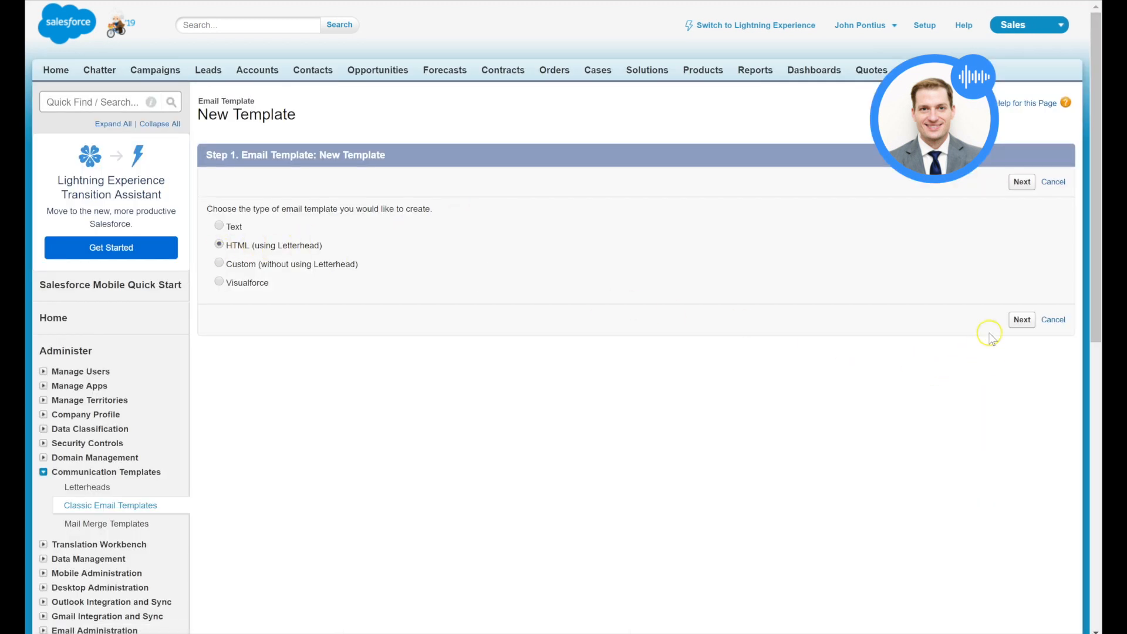
{"action": "left_click", "coordinate": [1022, 319]}
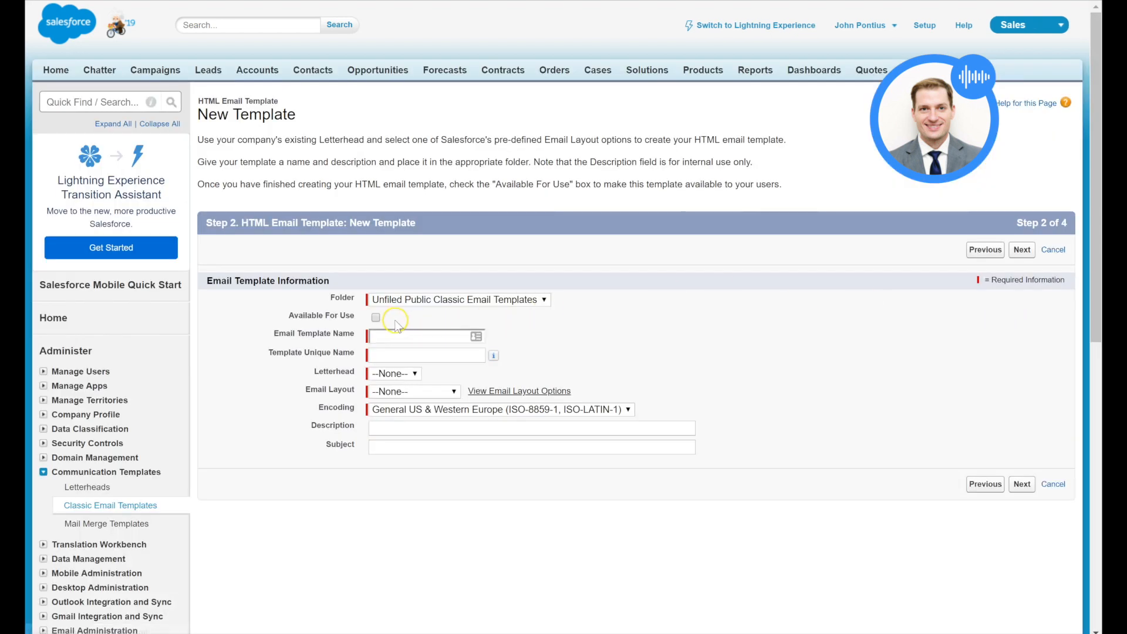
- Make the template available for use, name it HTML CRMD with unique name HTML_CRMD, and assign the CRMD letterhead
{"action": "scroll", "coordinate": [393, 320], "scroll_direction": "down", "scroll_amount": 3}
{"action": "scroll", "coordinate": [397, 304], "scroll_direction": "up", "scroll_amount": 3}
{"action": "left_click", "coordinate": [376, 319]}
{"action": "left_click", "coordinate": [413, 339]}
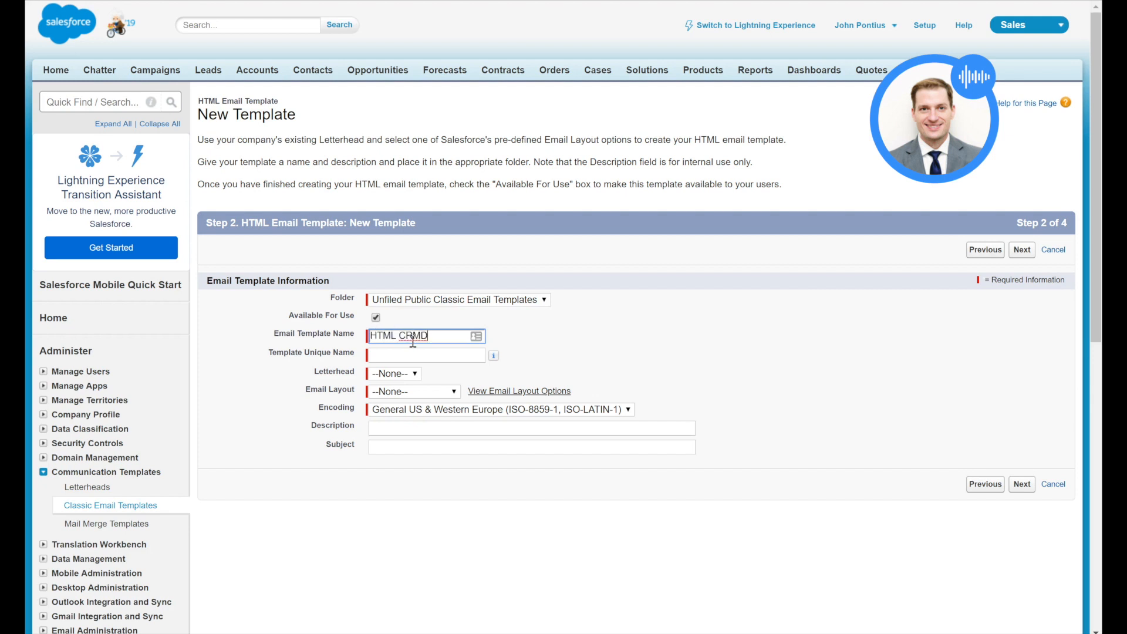
{"action": "left_click", "coordinate": [425, 355]}
{"action": "left_click", "coordinate": [400, 376]}
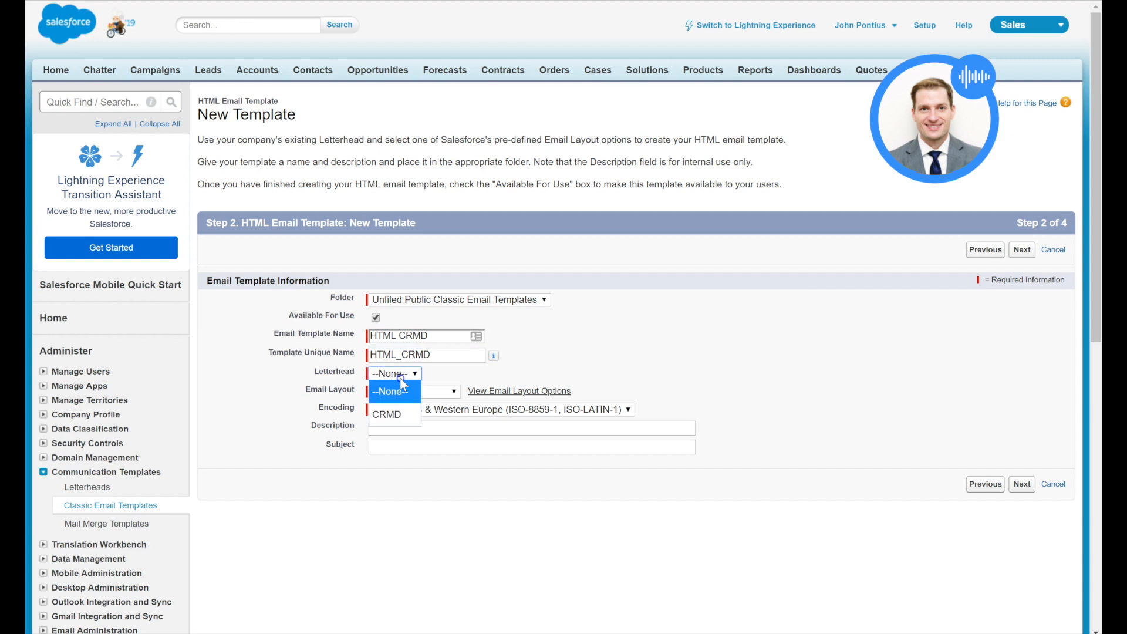
{"action": "left_click", "coordinate": [402, 415]}
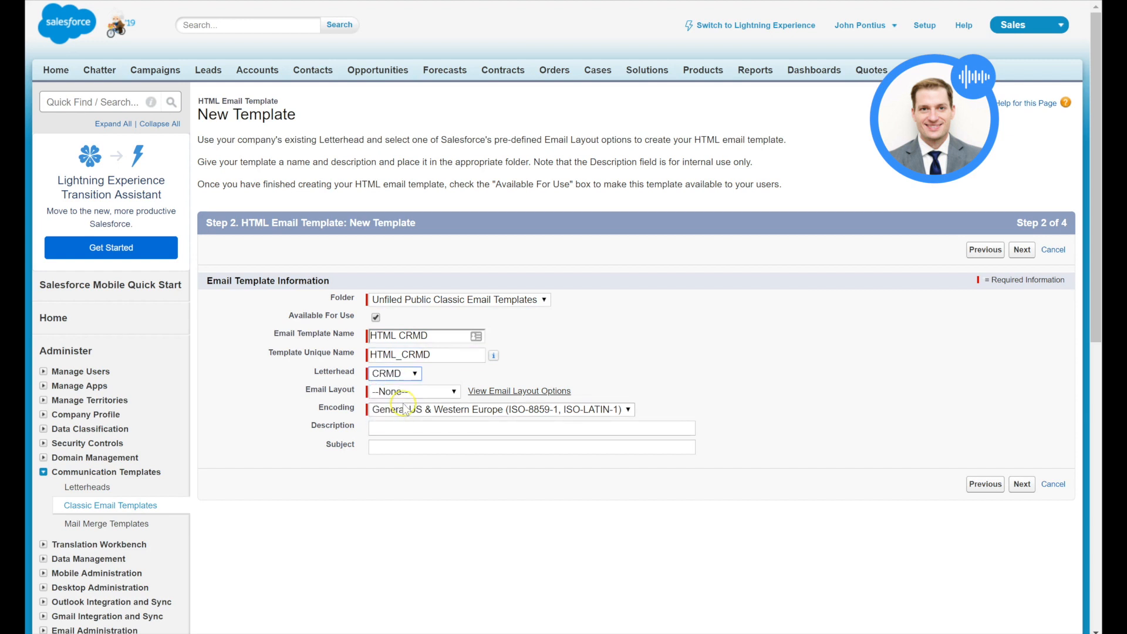
- Choose the Free Form Letter layout, enter description "HTML CRMD" and subject "HTML CRMD Template Subject Line", and continue to the HTML content
{"action": "left_click", "coordinate": [411, 391]}
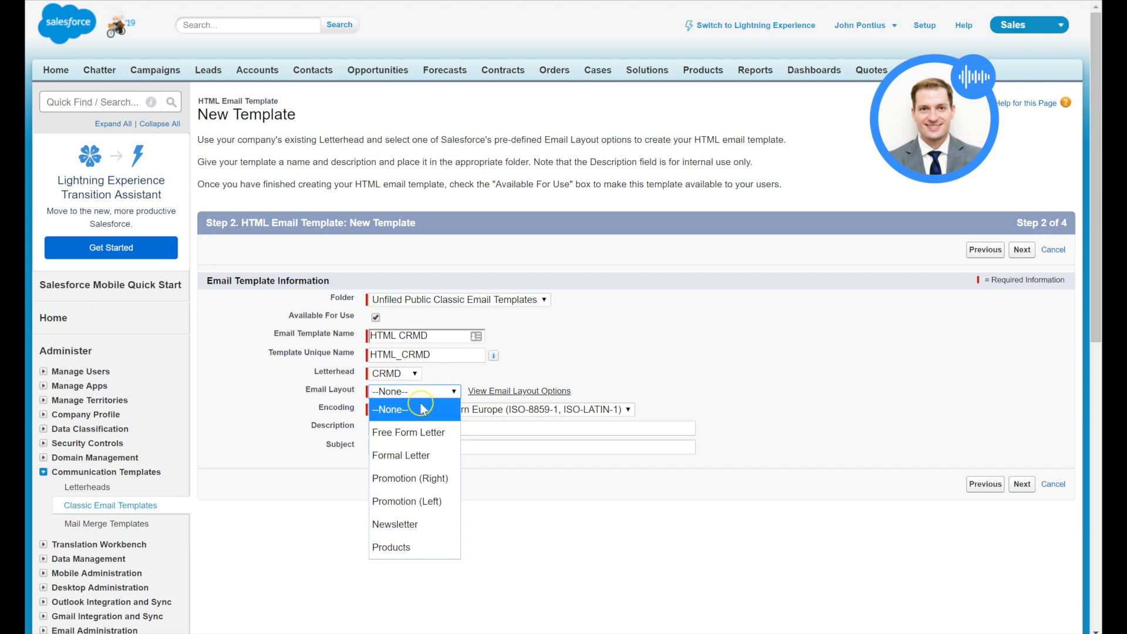
{"action": "left_click", "coordinate": [428, 480]}
{"action": "left_click", "coordinate": [433, 445]}
{"action": "left_click", "coordinate": [428, 431]}
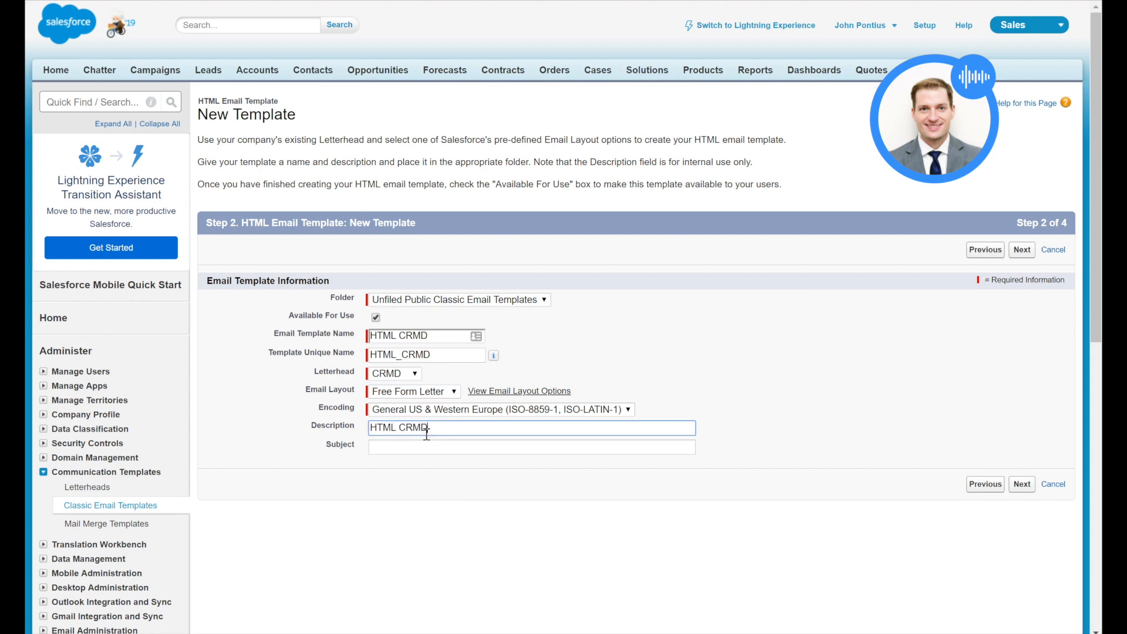
{"action": "key", "text": "Tab"}
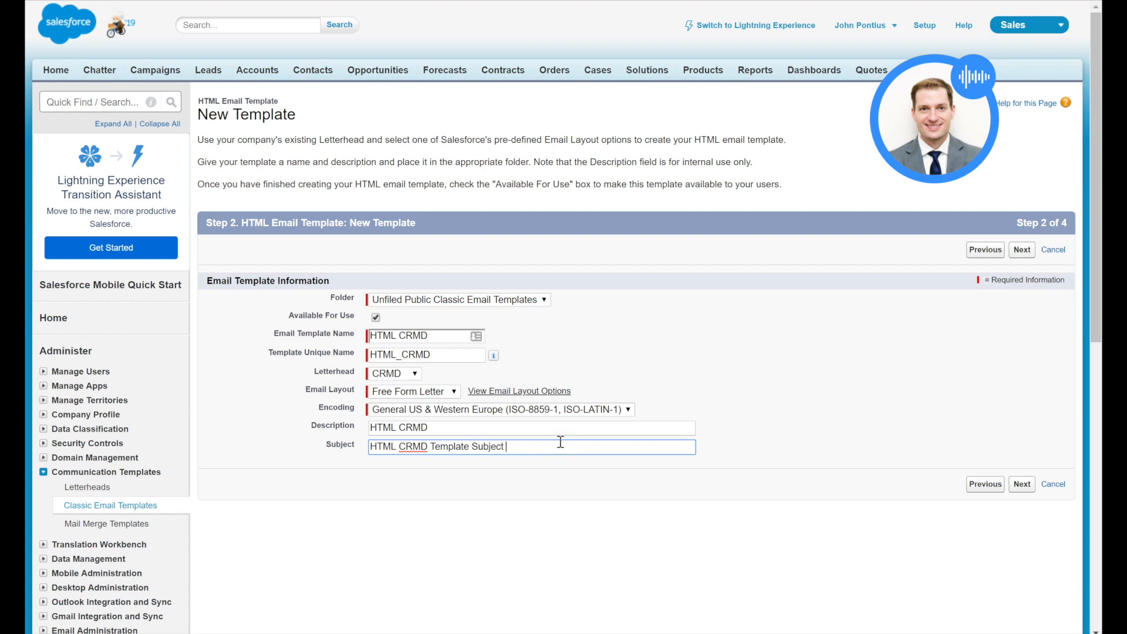
{"action": "left_click", "coordinate": [1024, 485]}
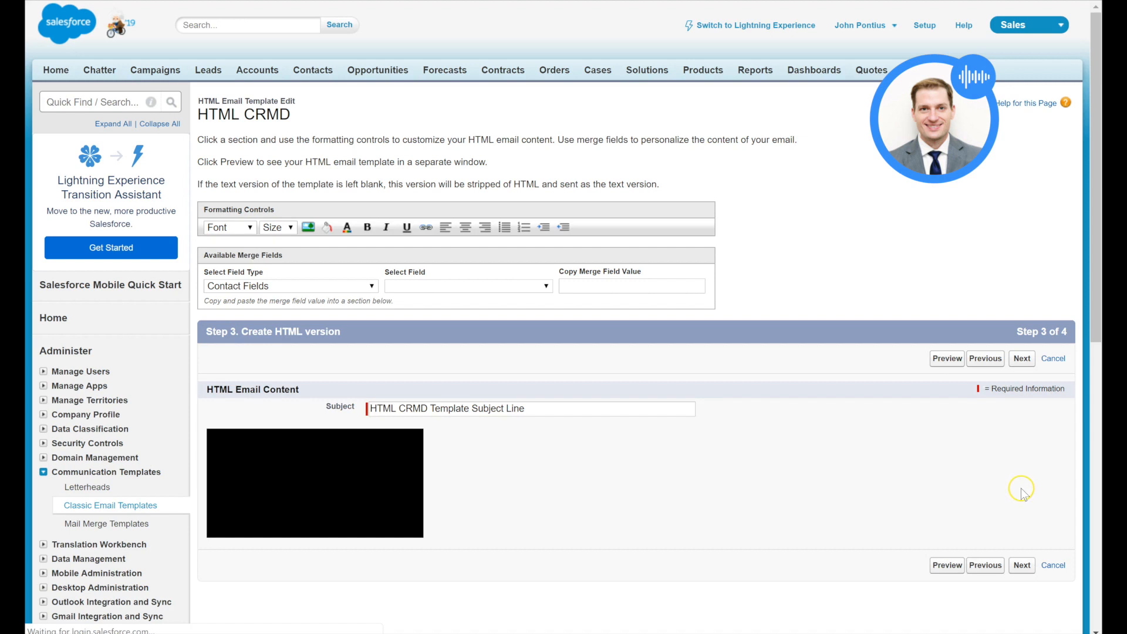
- Replace the placeholder in the template's body section with the greeting "Hi "
{"action": "scroll", "coordinate": [401, 471], "scroll_direction": "down", "scroll_amount": 7}
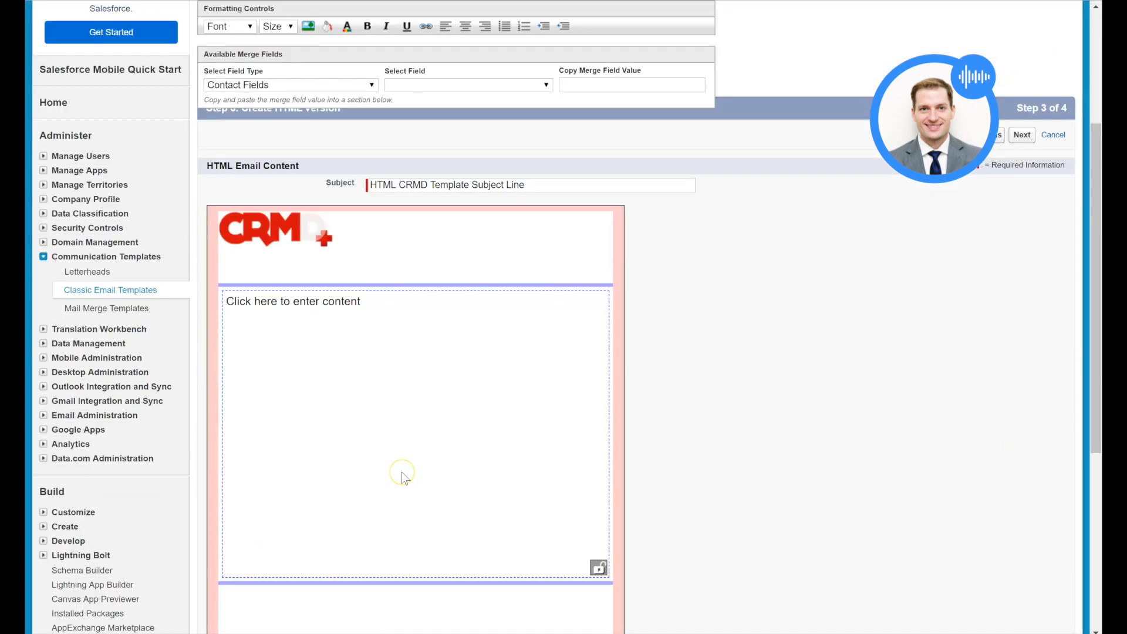
{"action": "scroll", "coordinate": [401, 472], "scroll_direction": "up", "scroll_amount": 4}
{"action": "scroll", "coordinate": [320, 358], "scroll_direction": "up", "scroll_amount": 4}
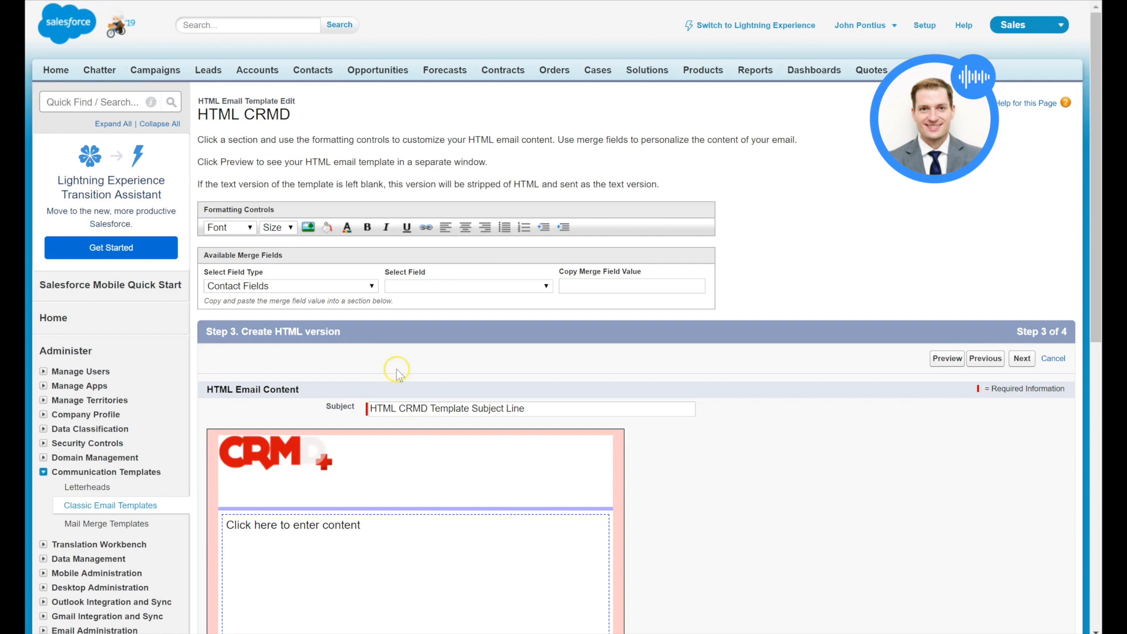
{"action": "left_click", "coordinate": [488, 409]}
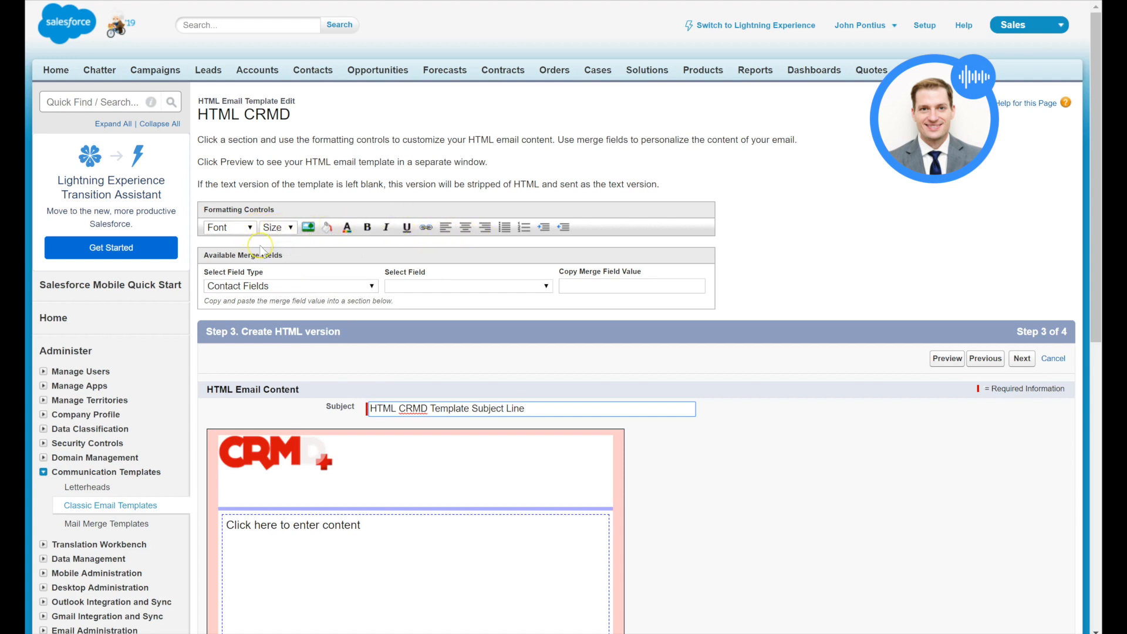
{"action": "scroll", "coordinate": [293, 338], "scroll_direction": "down", "scroll_amount": 3}
{"action": "left_click", "coordinate": [289, 326]}
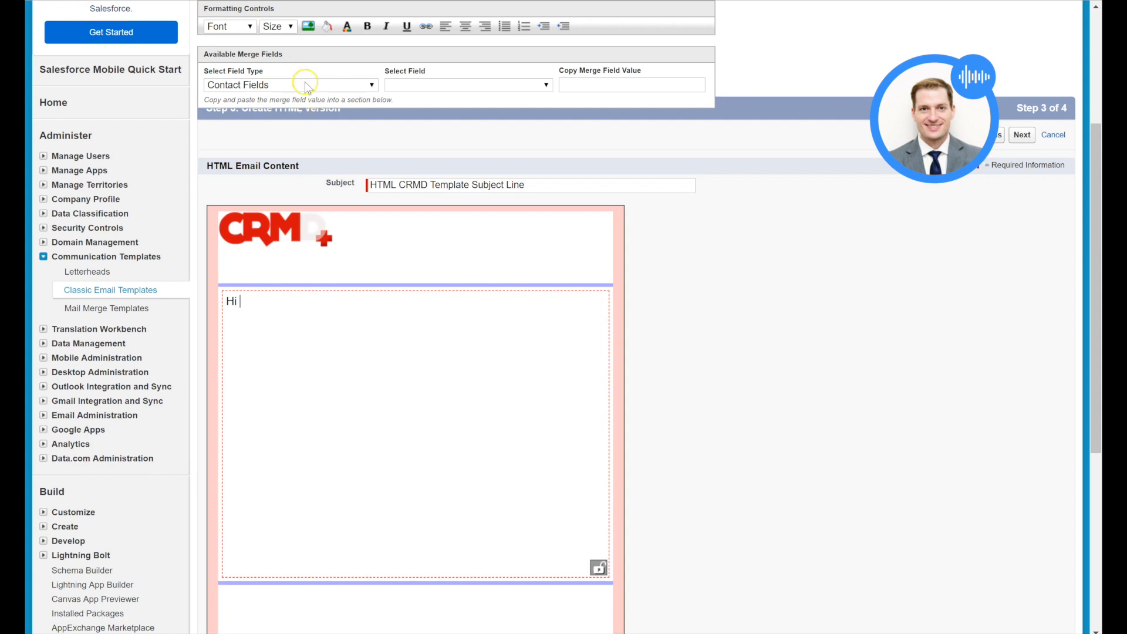
- Insert the contact's First Name merge field {!Contact.FirstName} after "Hi" in the body
{"action": "left_click", "coordinate": [438, 86]}
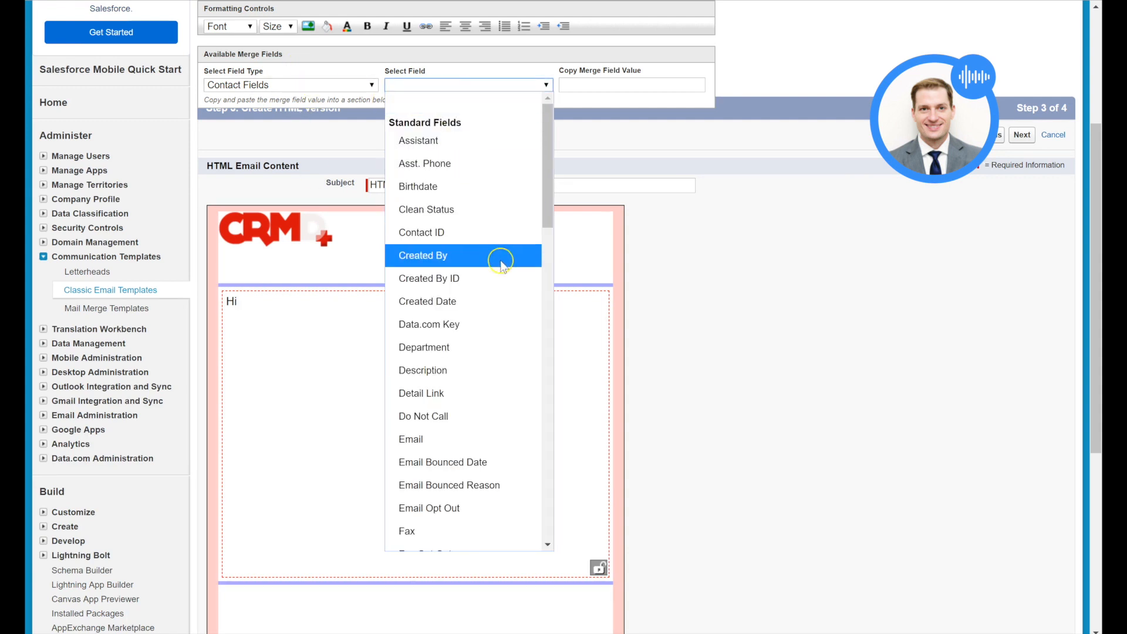
{"action": "scroll", "coordinate": [502, 297], "scroll_direction": "down", "scroll_amount": 5}
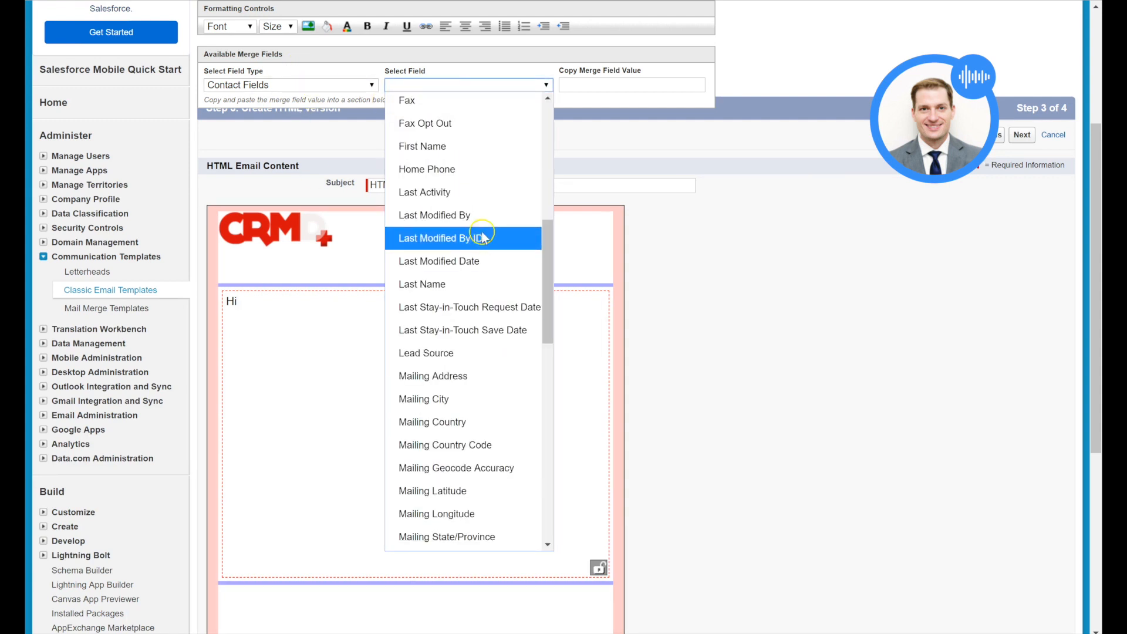
{"action": "left_click", "coordinate": [481, 147]}
{"action": "right_click", "coordinate": [622, 88]}
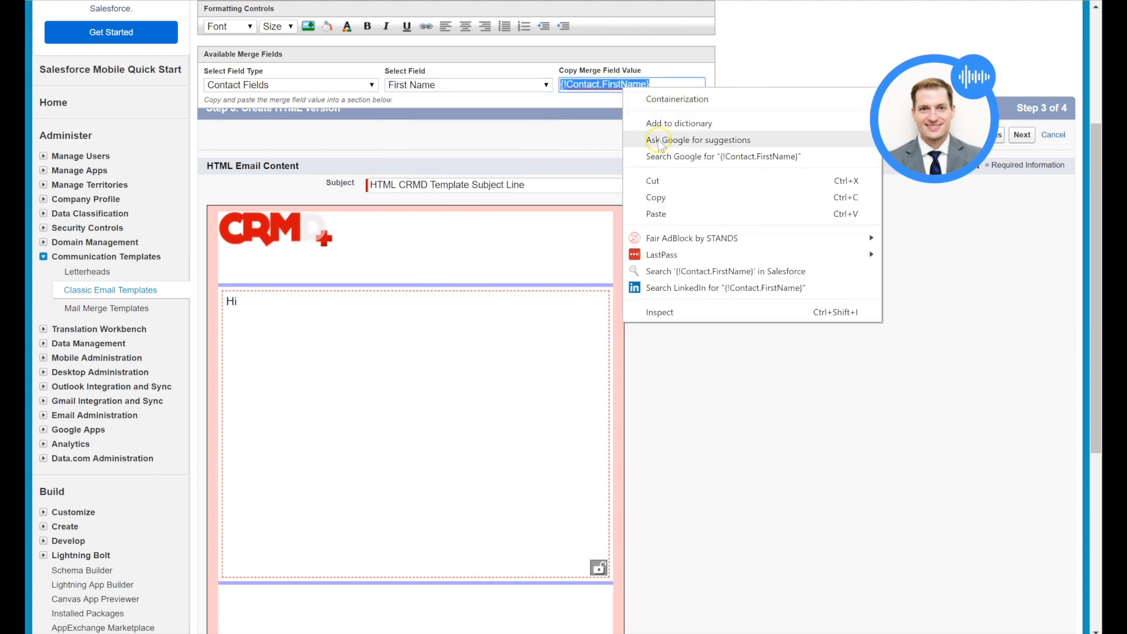
{"action": "left_click", "coordinate": [670, 197]}
{"action": "left_click", "coordinate": [332, 300]}
{"action": "right_click", "coordinate": [332, 300]}
{"action": "left_click", "coordinate": [386, 398]}
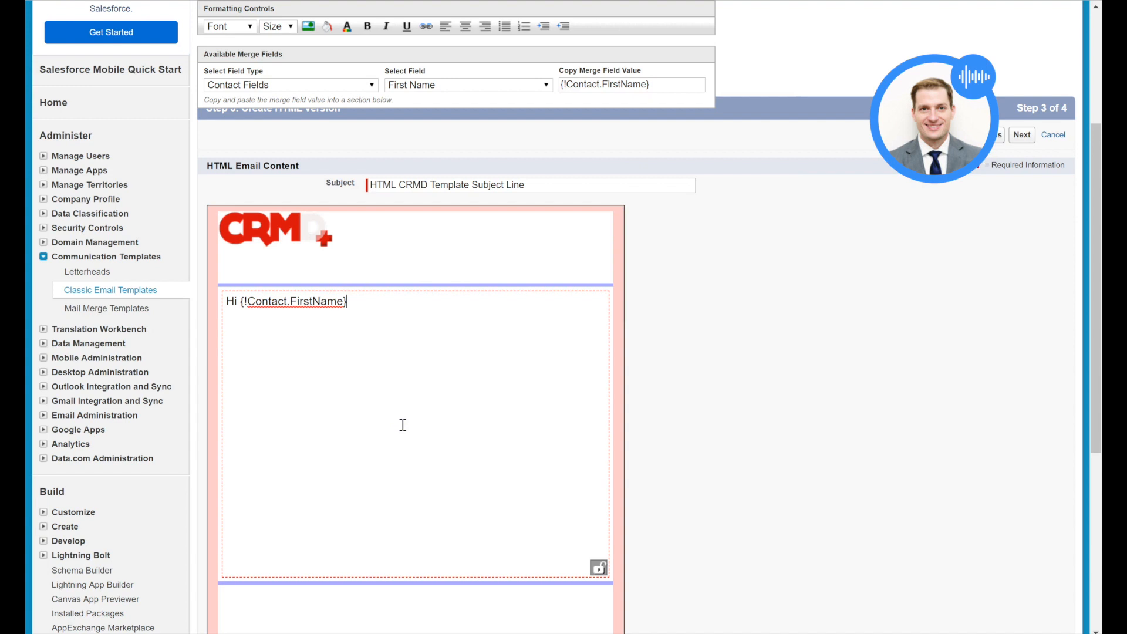
- Add a line introducing the sender by first name below the greeting, and copy the contact's Mailing Address merge field value
{"action": "key", "text": "Return"}
{"action": "type", "text": "I"}
{"action": "left_click", "coordinate": [290, 87]}
{"action": "left_click", "coordinate": [290, 87]}
{"action": "left_click", "coordinate": [430, 87]}
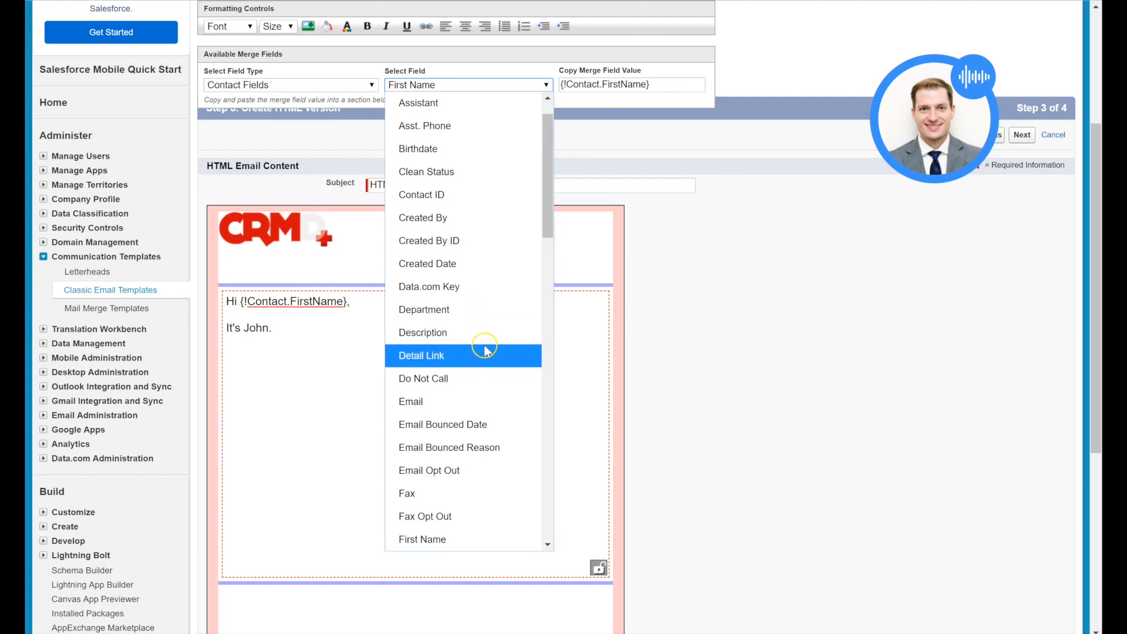
{"action": "scroll", "coordinate": [479, 353], "scroll_direction": "down", "scroll_amount": 5}
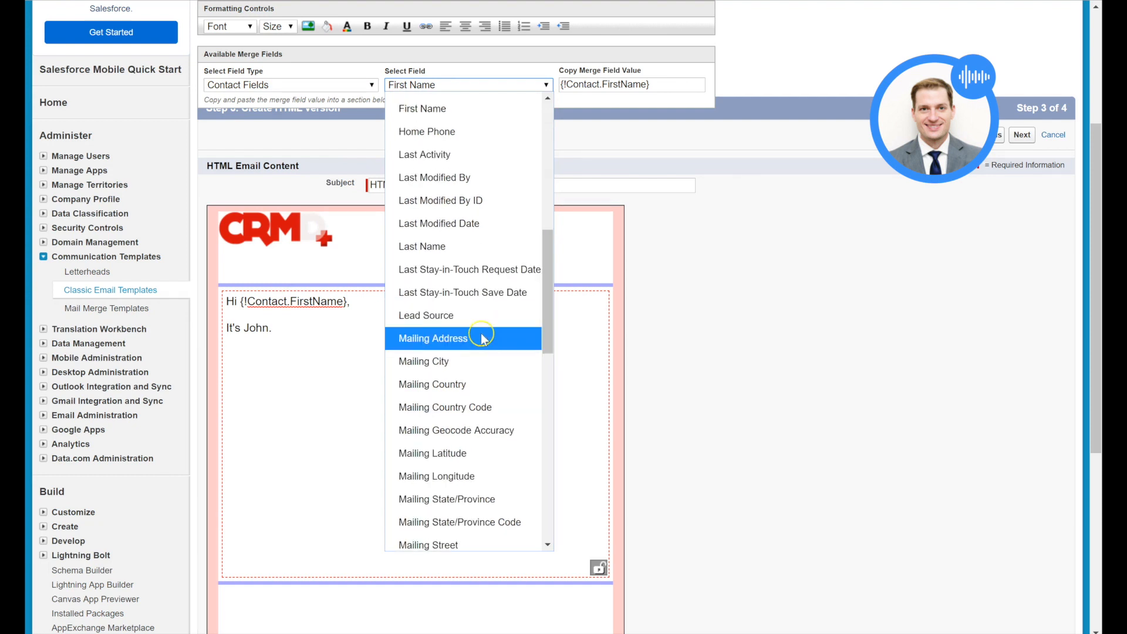
{"action": "left_click", "coordinate": [465, 338]}
{"action": "right_click", "coordinate": [636, 83]}
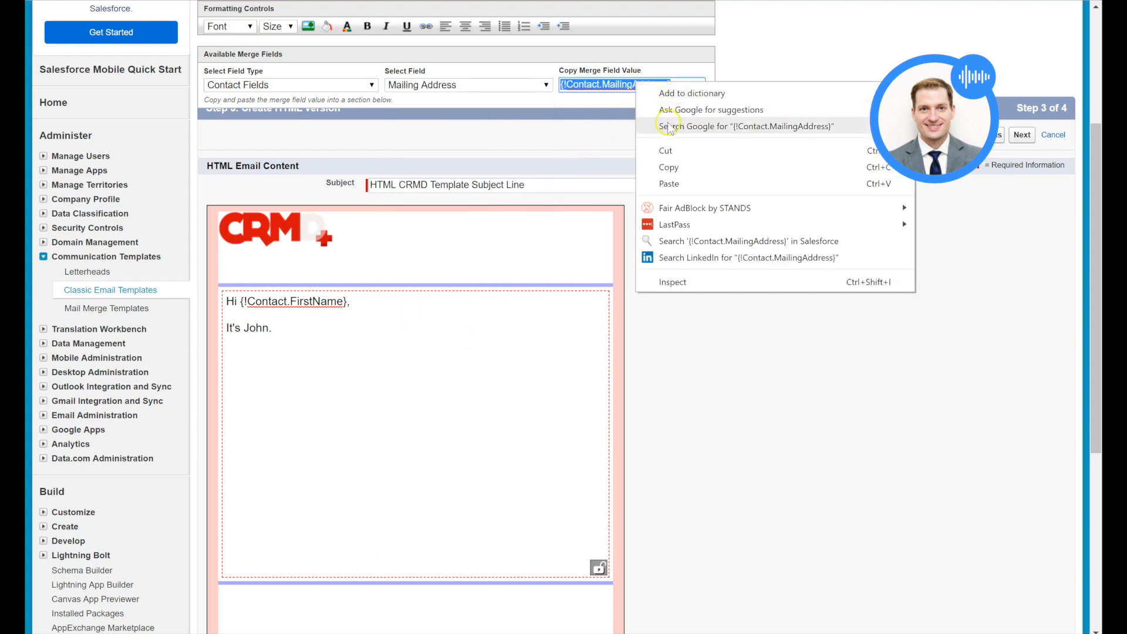
{"action": "left_click", "coordinate": [680, 162]}
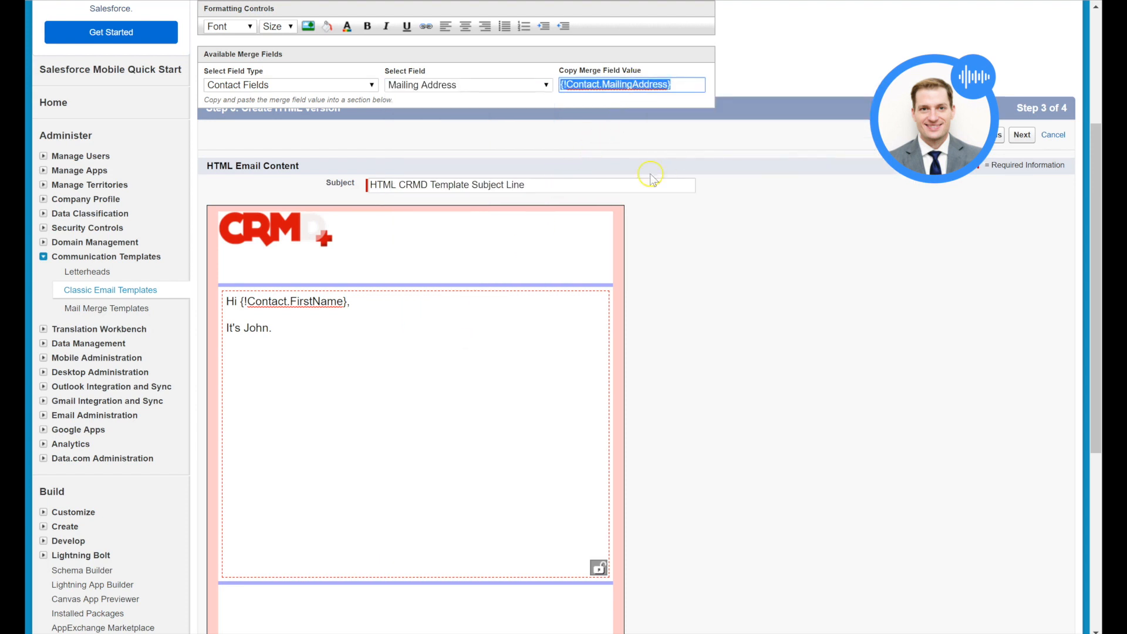
- Add the question "Are you still located at {!Contact.MailingAddress}?" below the introduction, followed by the closing "Thank you,"
{"action": "left_click", "coordinate": [251, 359]}
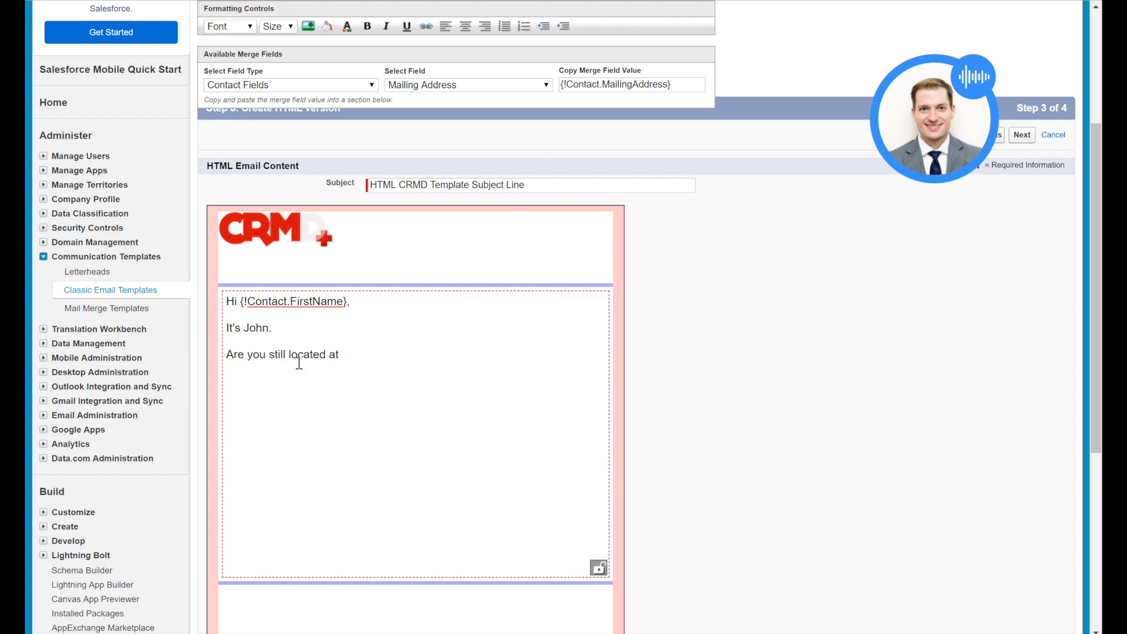
{"action": "right_click", "coordinate": [373, 353]}
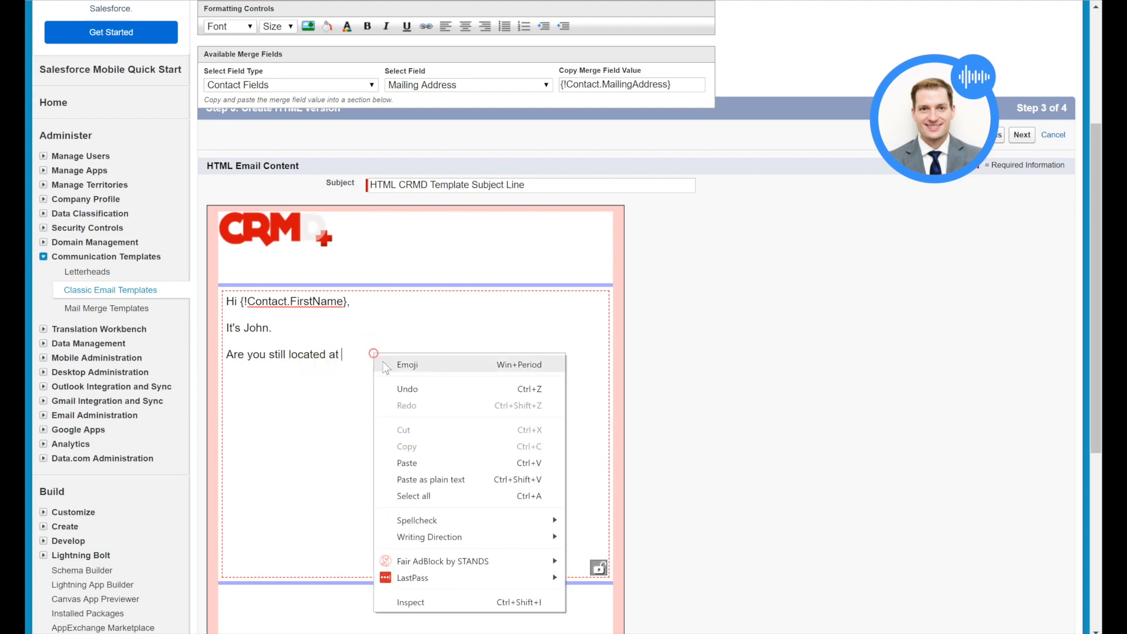
{"action": "left_click", "coordinate": [486, 479]}
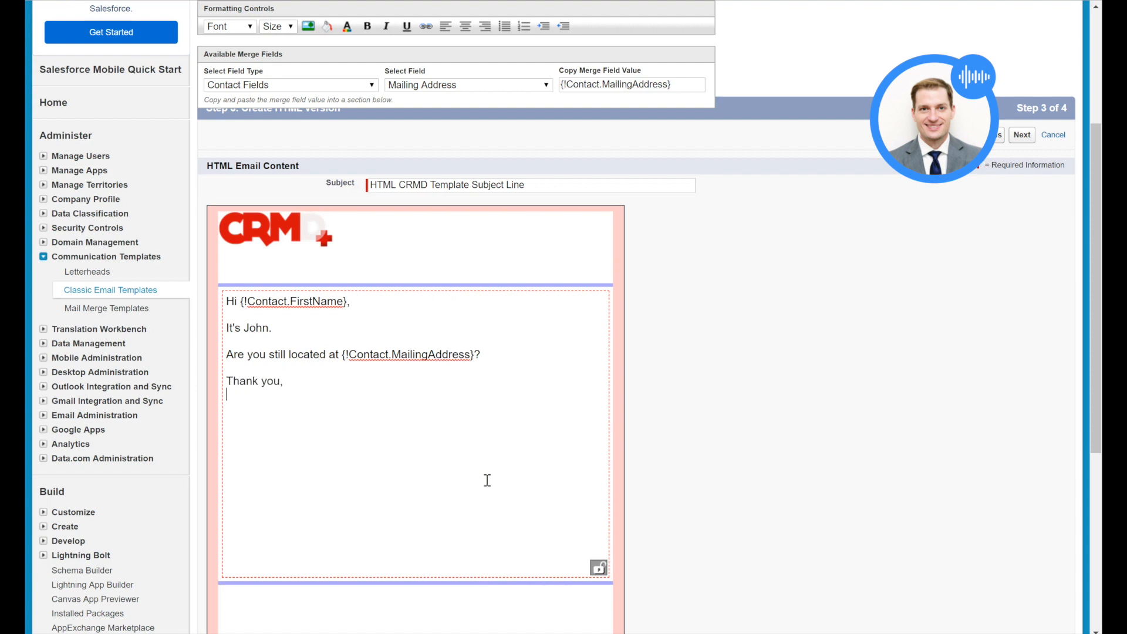
- Choose First Name from the User Fields merge fields and copy its value {!User.FirstName}
{"action": "left_click", "coordinate": [352, 87]}
{"action": "scroll", "coordinate": [288, 194], "scroll_direction": "down", "scroll_amount": 5}
{"action": "scroll", "coordinate": [288, 194], "scroll_direction": "down", "scroll_amount": 5}
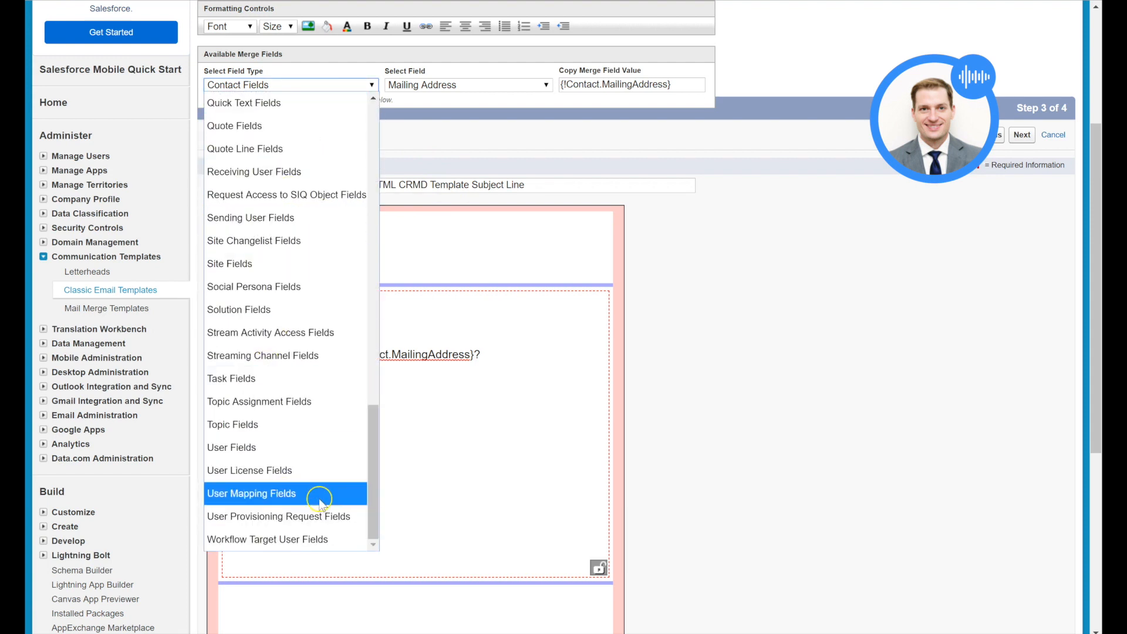
{"action": "left_click", "coordinate": [338, 461]}
{"action": "left_click", "coordinate": [429, 88]}
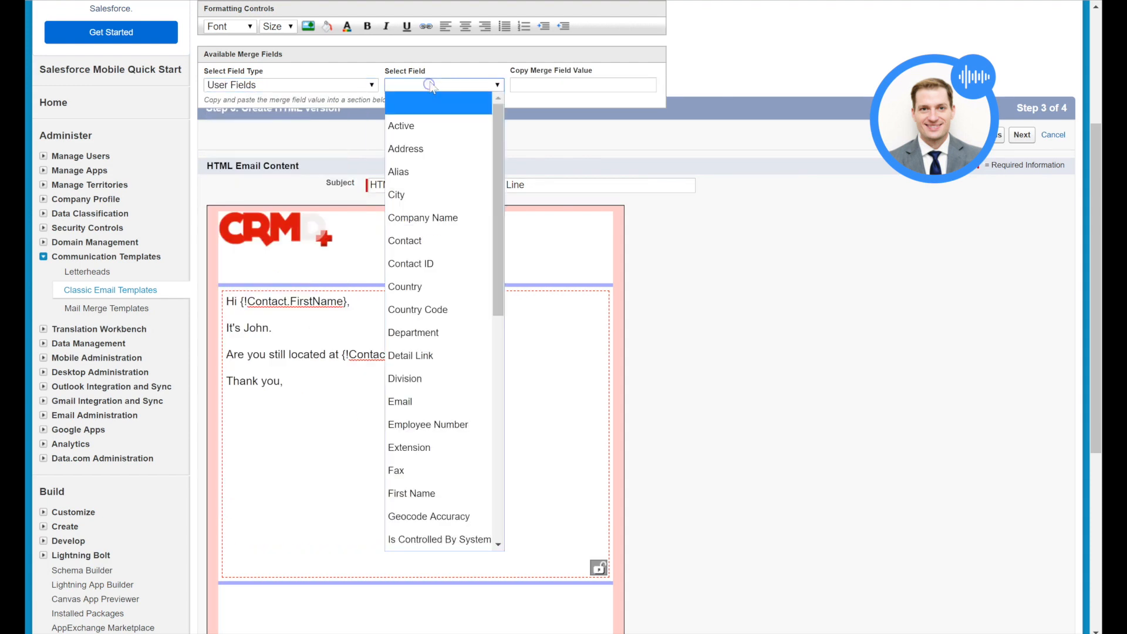
{"action": "scroll", "coordinate": [432, 196], "scroll_direction": "down", "scroll_amount": 6}
{"action": "scroll", "coordinate": [431, 204], "scroll_direction": "up", "scroll_amount": 6}
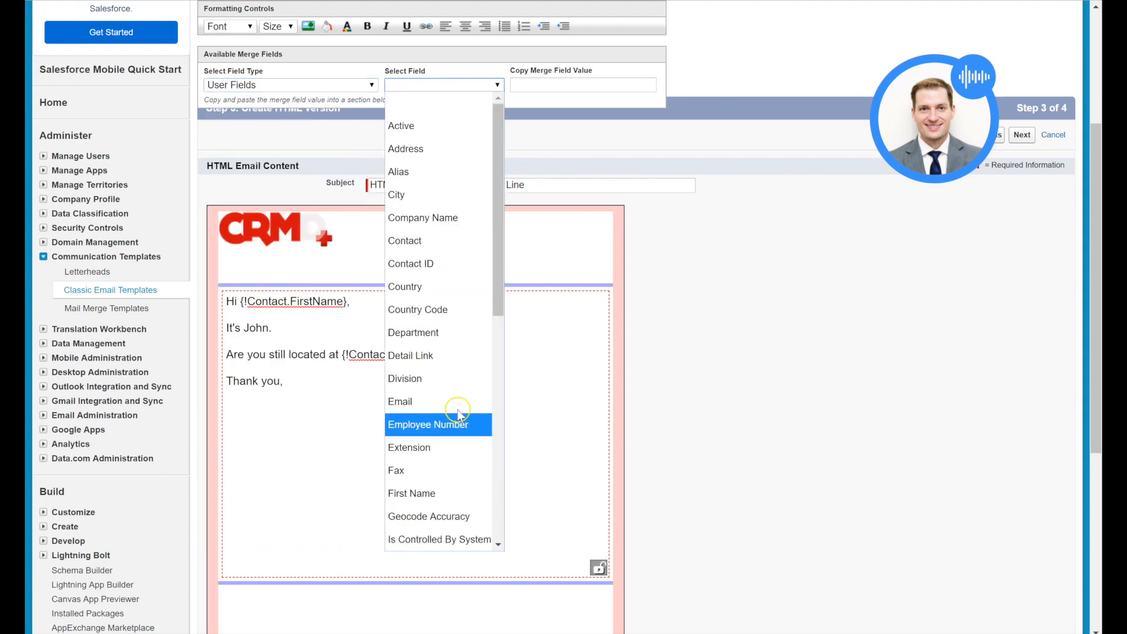
{"action": "left_click", "coordinate": [471, 493]}
{"action": "right_click", "coordinate": [588, 84]}
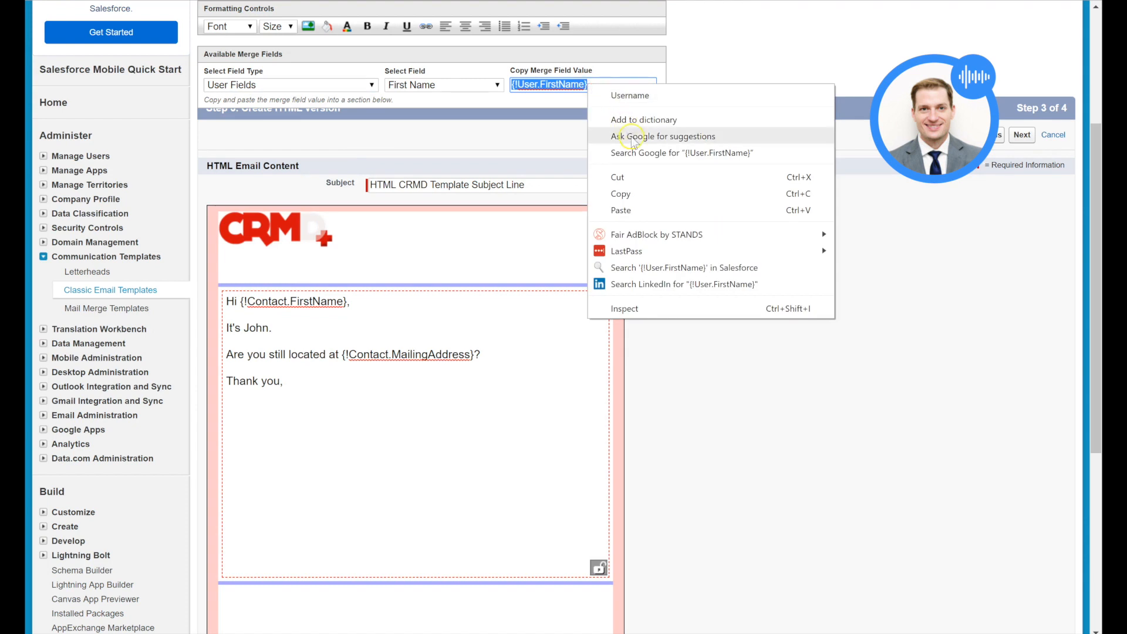
{"action": "left_click", "coordinate": [648, 186]}
- Insert {!User.FirstName} as plain text below "Thank you," as the signature, and continue to the text-only version
{"action": "left_click", "coordinate": [244, 412]}
{"action": "right_click", "coordinate": [244, 412]}
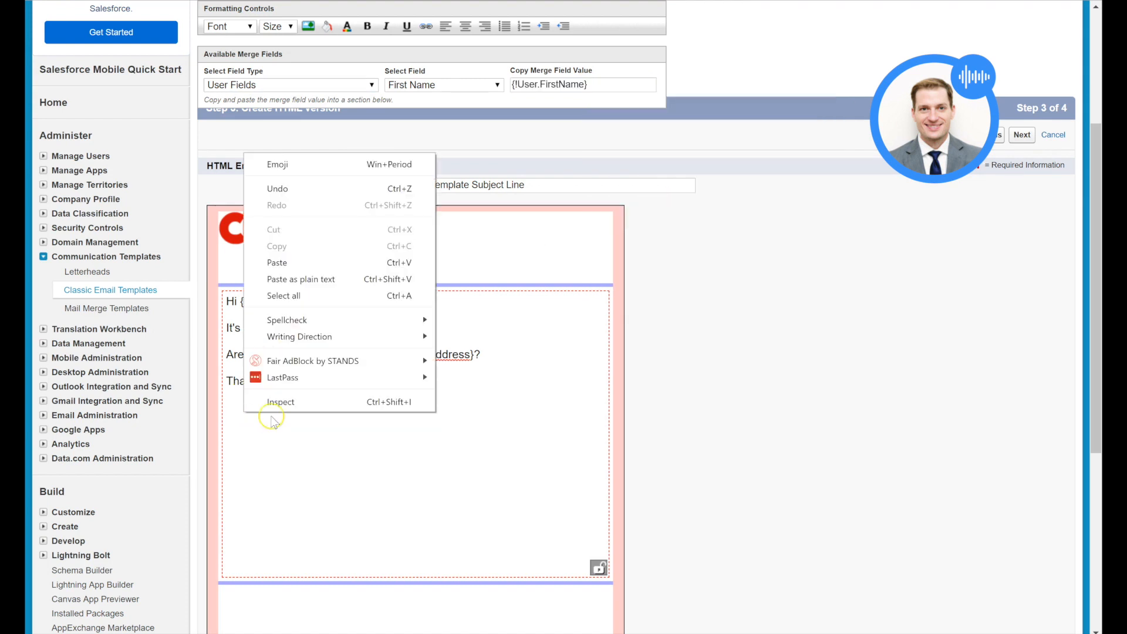
{"action": "left_click", "coordinate": [302, 277]}
{"action": "scroll", "coordinate": [750, 383], "scroll_direction": "down", "scroll_amount": 4}
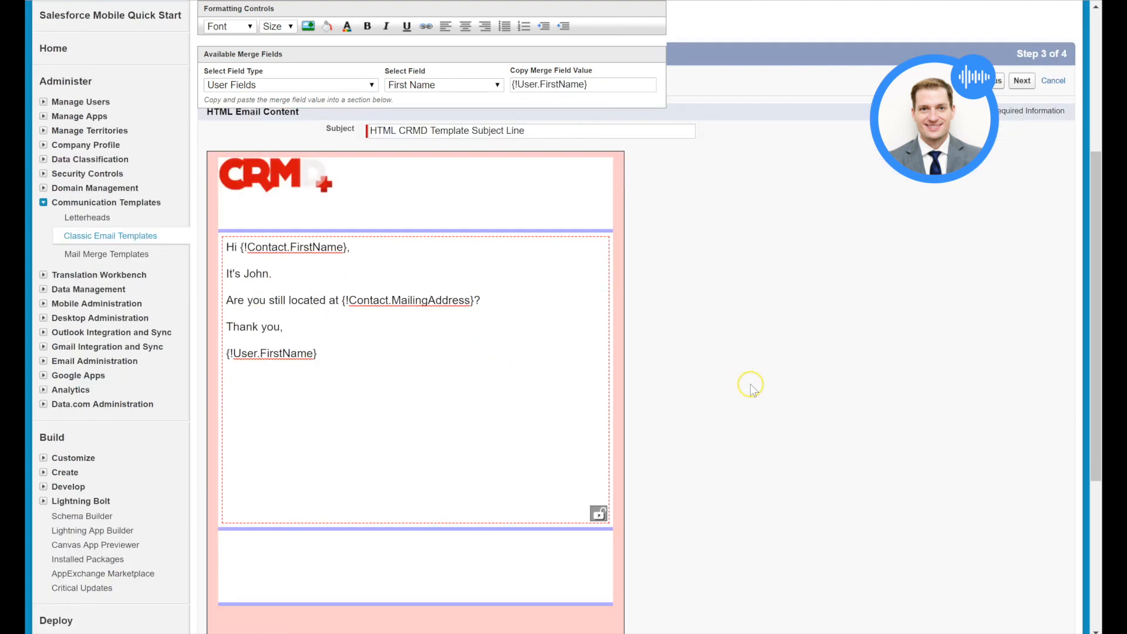
{"action": "scroll", "coordinate": [758, 389], "scroll_direction": "up", "scroll_amount": 4}
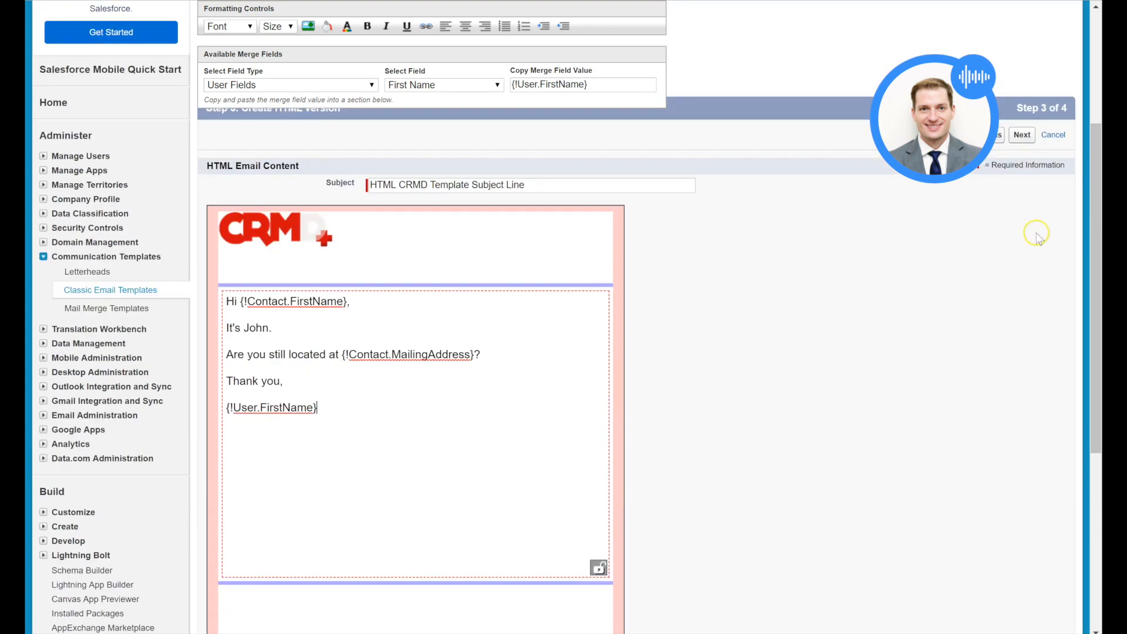
{"action": "left_click", "coordinate": [1023, 136]}
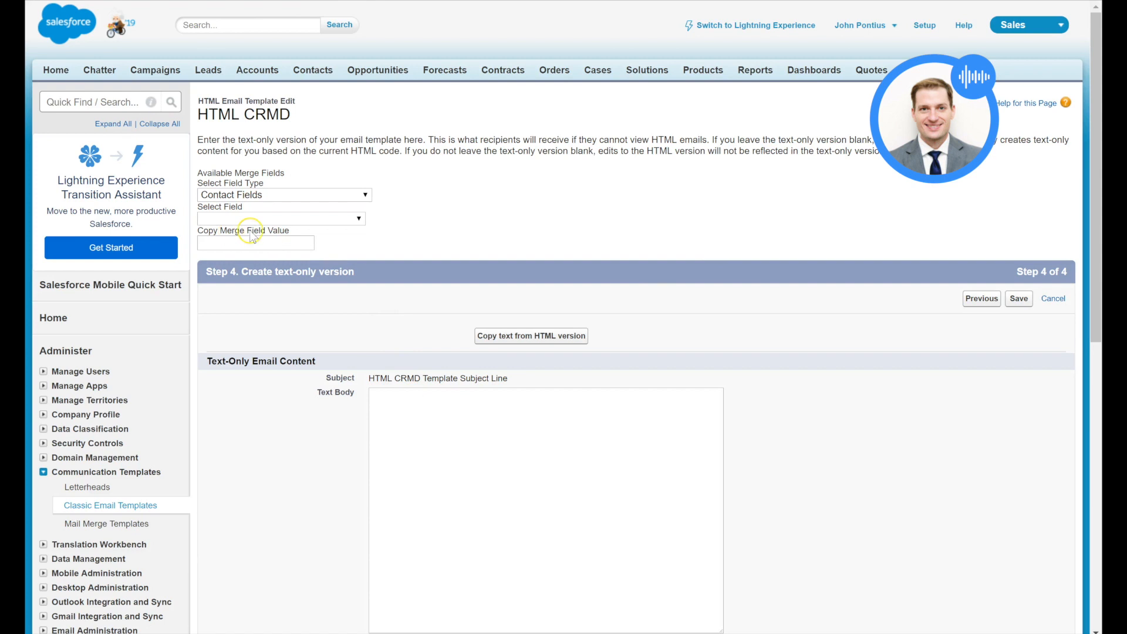
- Fill the text-only email body by copying the text from the HTML version, accepting the overwrite of existing text content
{"action": "scroll", "coordinate": [423, 351], "scroll_direction": "down", "scroll_amount": 4}
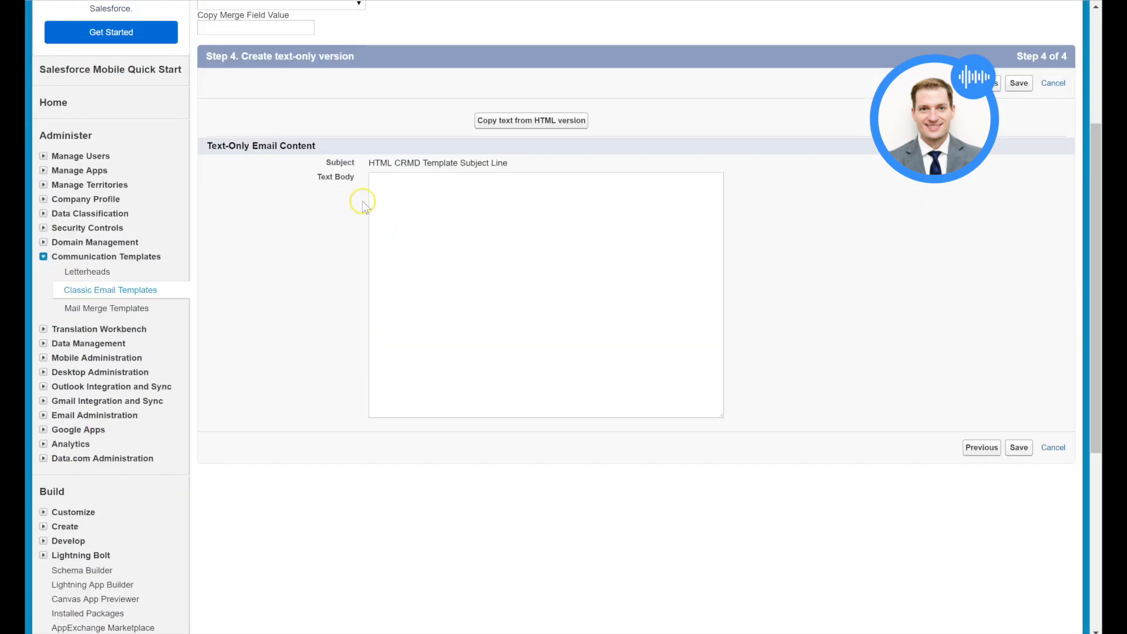
{"action": "left_click_drag", "start_coordinate": [210, 145], "coordinate": [321, 154]}
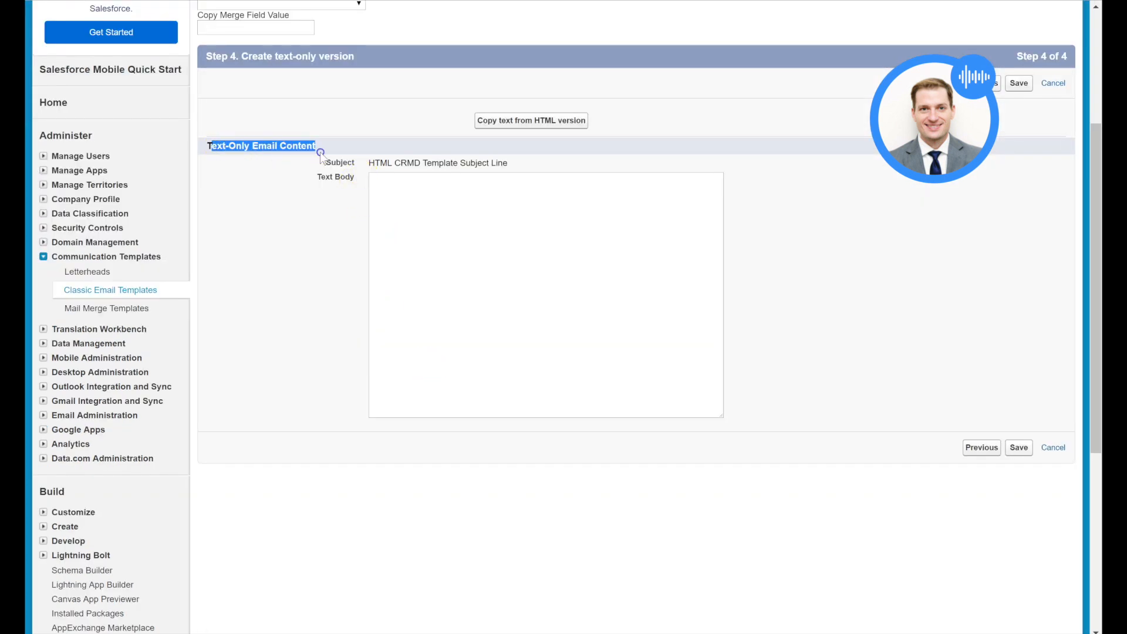
{"action": "left_click", "coordinate": [347, 179]}
{"action": "left_click", "coordinate": [510, 124]}
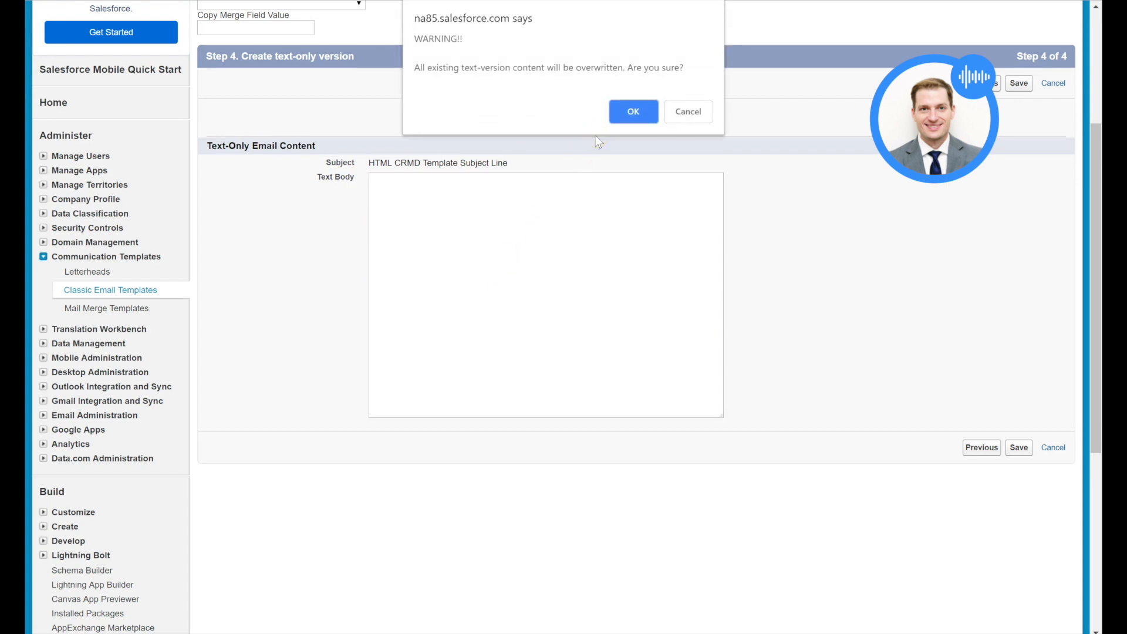
{"action": "left_click", "coordinate": [612, 120]}
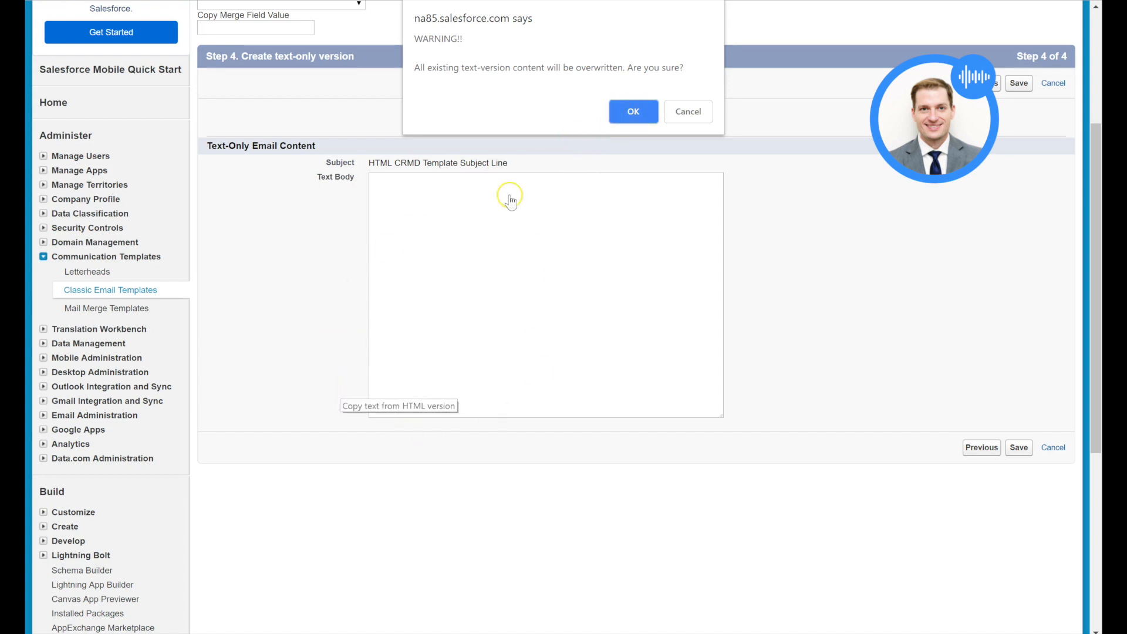
{"action": "left_click", "coordinate": [628, 111]}
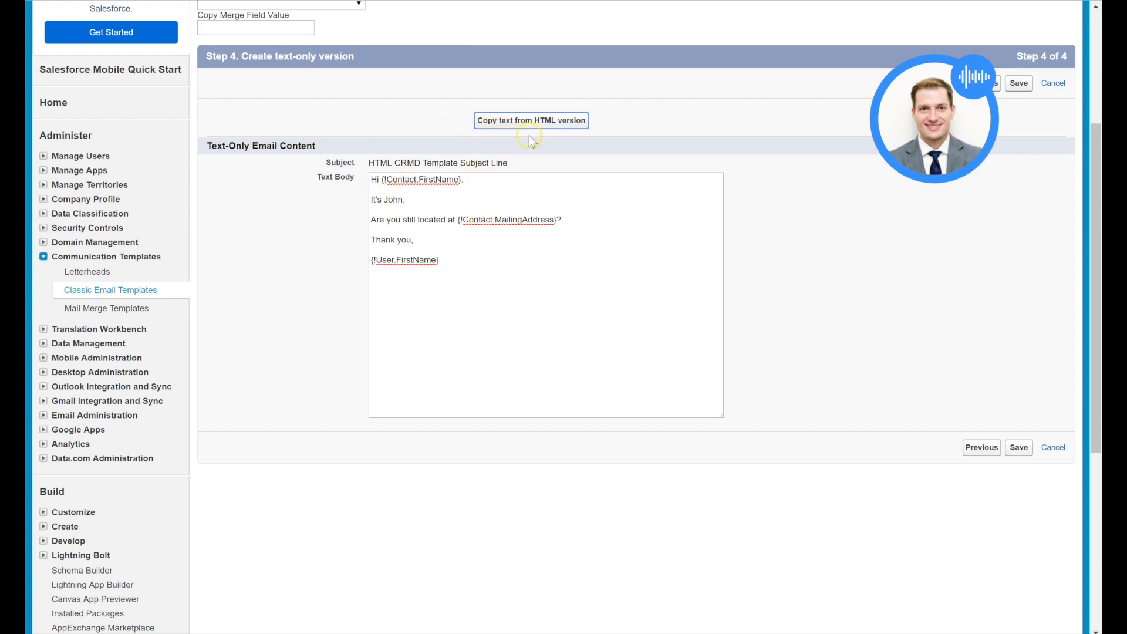
- Save the HTML CRMD template and review its HTML and plain text previews
{"action": "left_click", "coordinate": [1016, 85]}
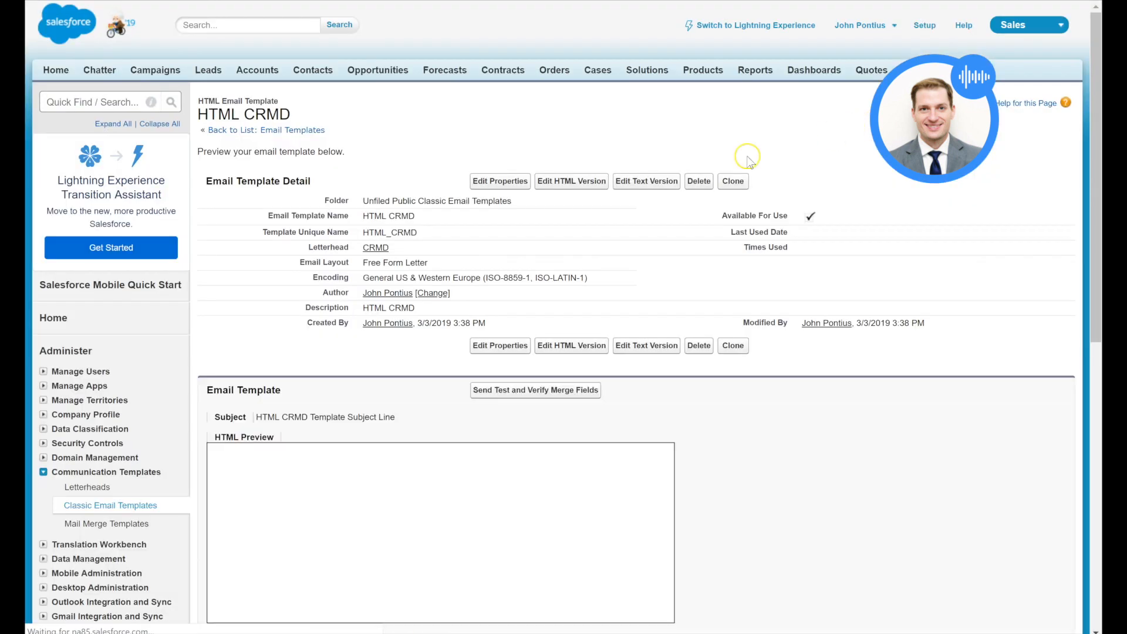
{"action": "scroll", "coordinate": [403, 267], "scroll_direction": "down", "scroll_amount": 3}
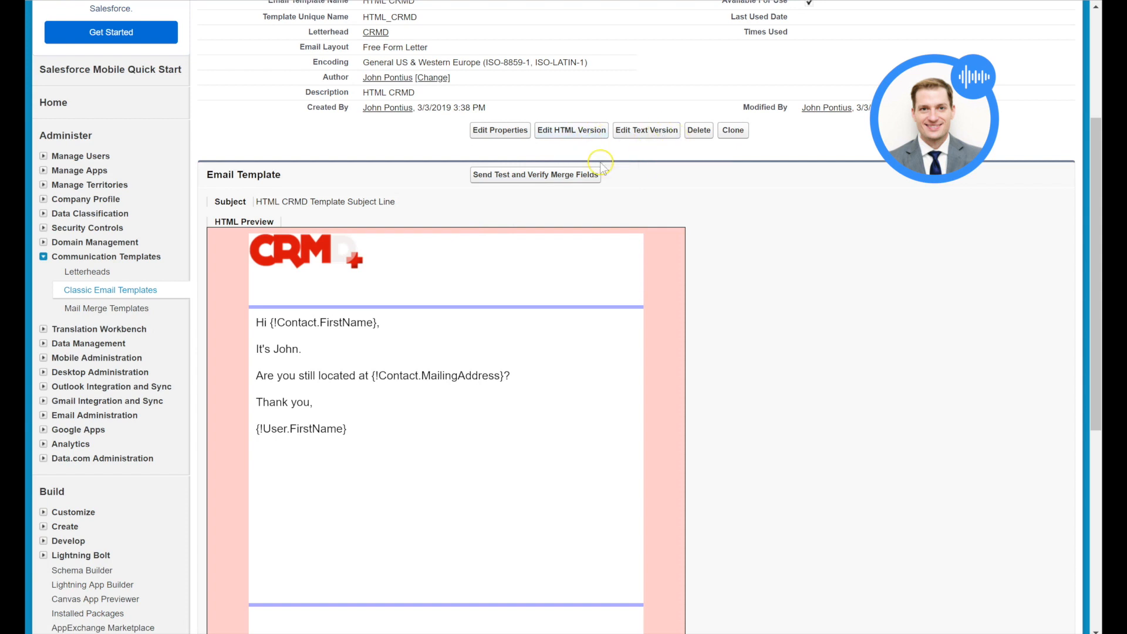
{"action": "scroll", "coordinate": [597, 169], "scroll_direction": "down", "scroll_amount": 6}
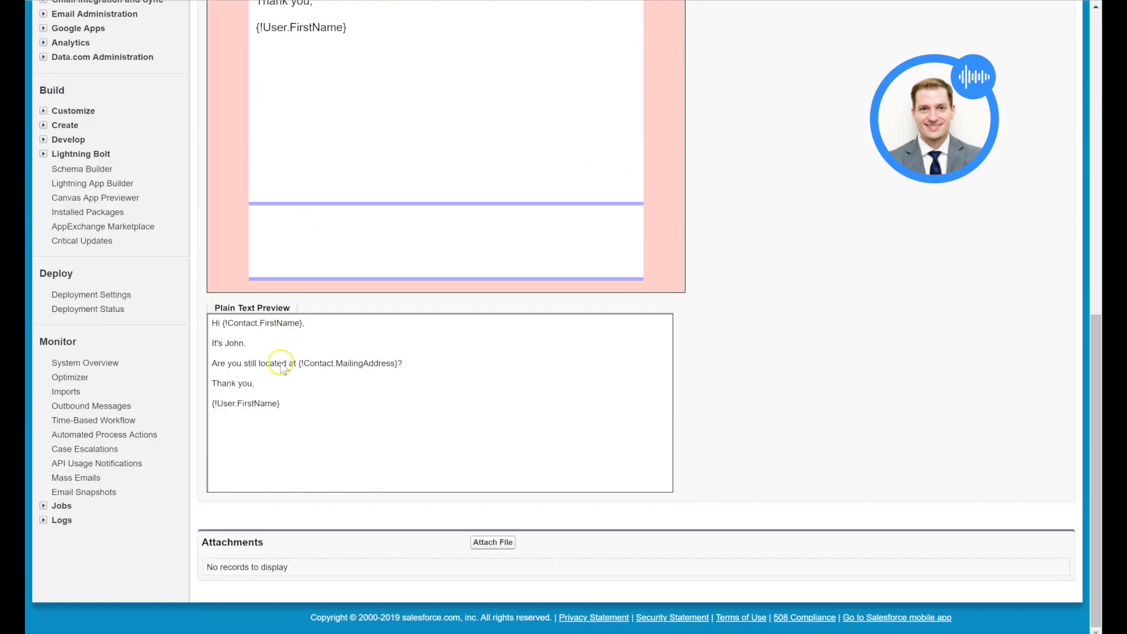
- Open the recent contact at Grand Hotels & Resorts Ltd and start a new email from the contact's activity history
{"action": "scroll", "coordinate": [333, 117], "scroll_direction": "up", "scroll_amount": 8}
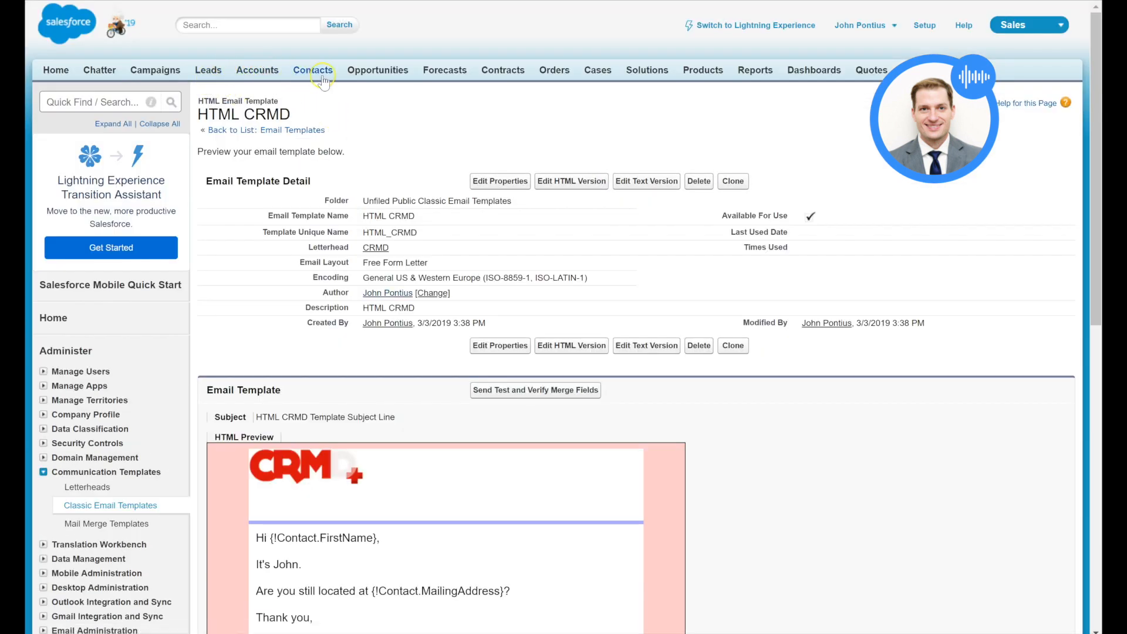
{"action": "left_click", "coordinate": [323, 81]}
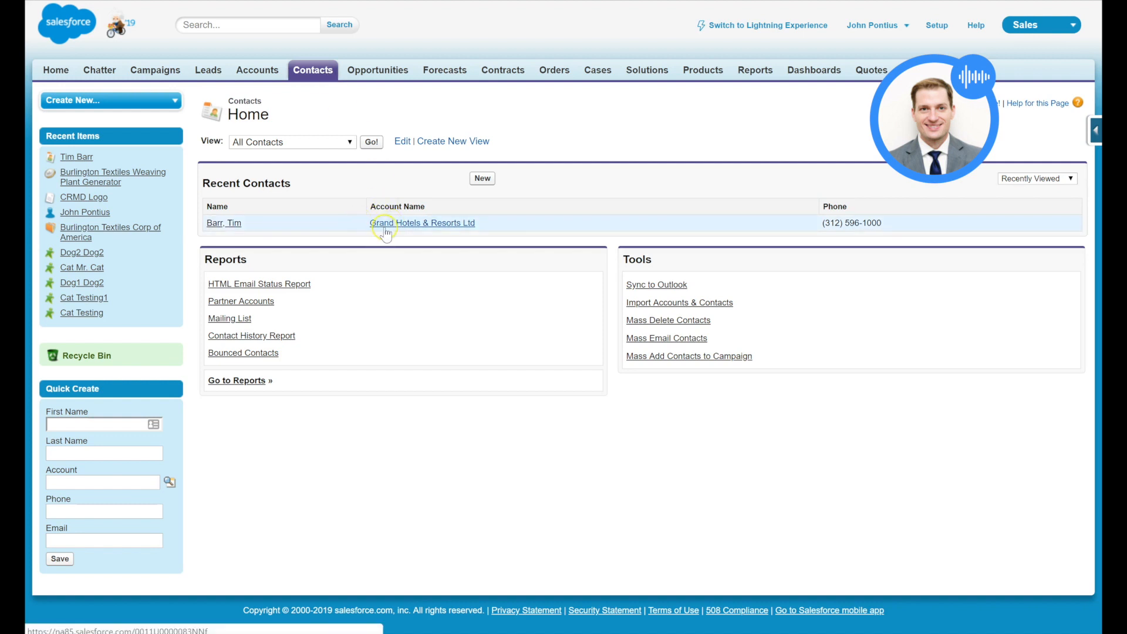
{"action": "left_click", "coordinate": [232, 223]}
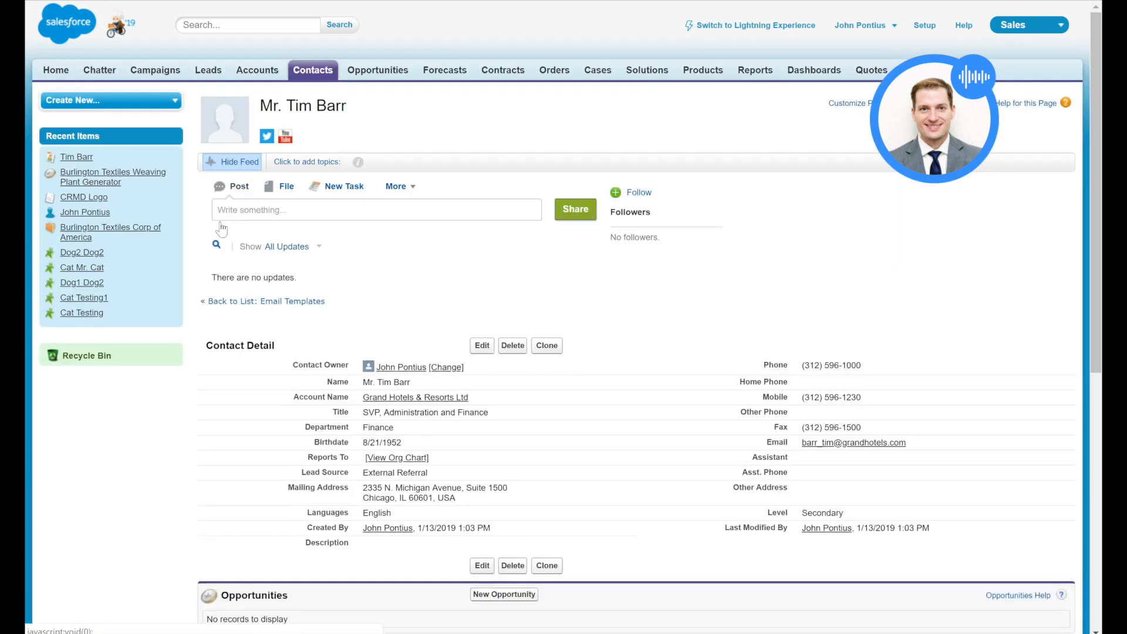
{"action": "scroll", "coordinate": [221, 229], "scroll_direction": "down", "scroll_amount": 7}
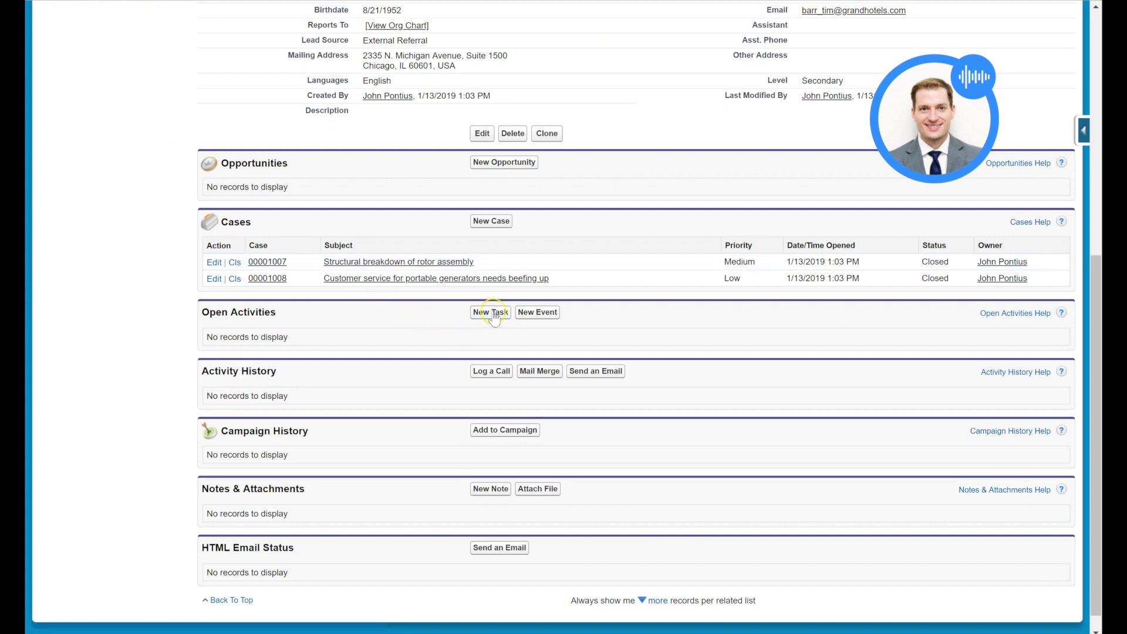
{"action": "left_click", "coordinate": [578, 370]}
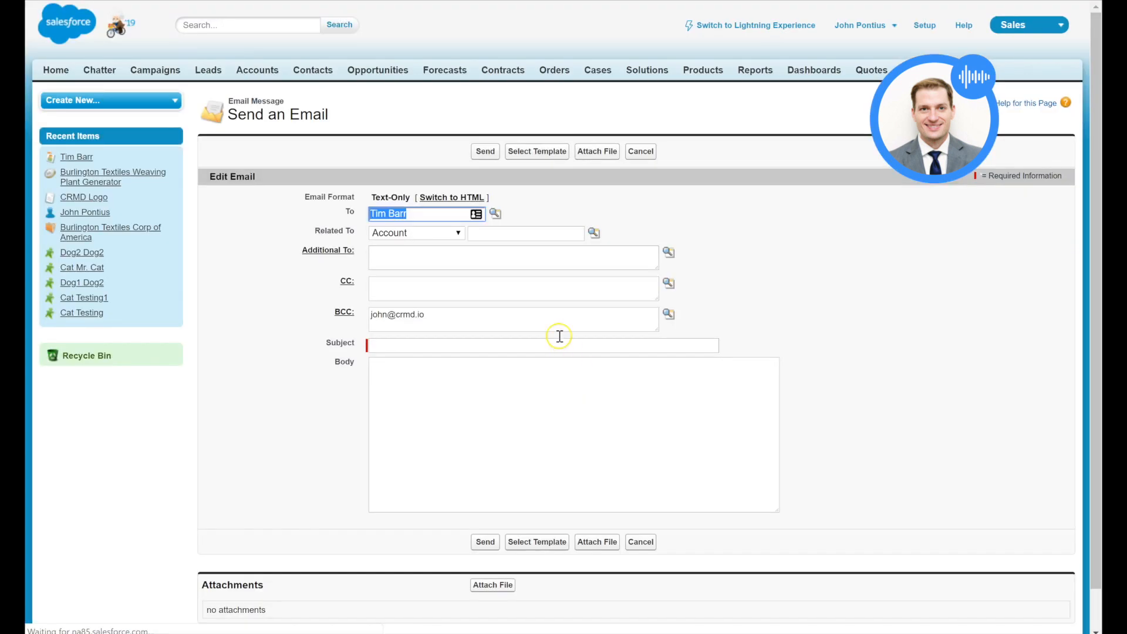
- Apply the HTML CRMD template to the email and check the merged content in the body
{"action": "left_click", "coordinate": [538, 152]}
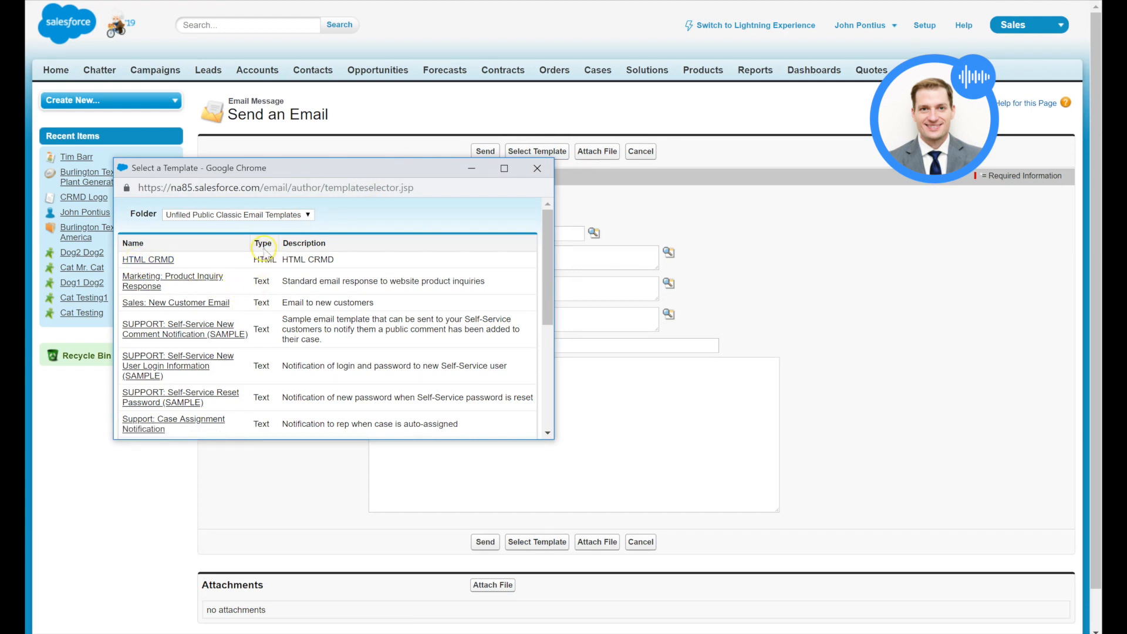
{"action": "left_click", "coordinate": [160, 257]}
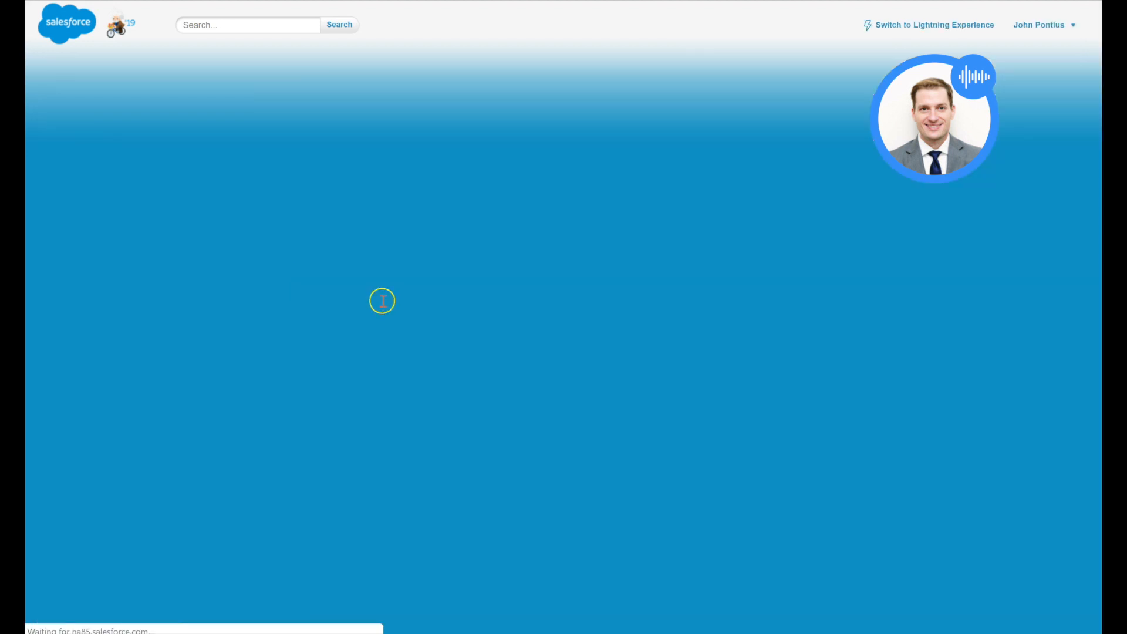
{"action": "scroll", "coordinate": [395, 306], "scroll_direction": "down", "scroll_amount": 3}
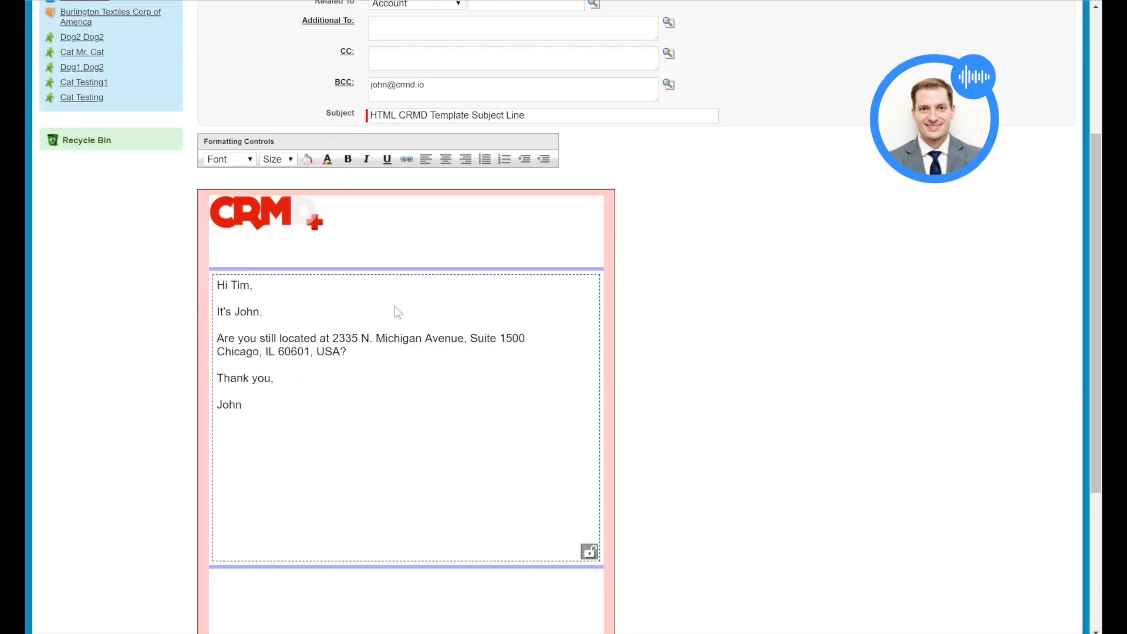
{"action": "left_click", "coordinate": [240, 301]}
- Preview the finished email, close the preview, and return to the email's recipient and subject details
{"action": "scroll", "coordinate": [519, 504], "scroll_direction": "down", "scroll_amount": 3}
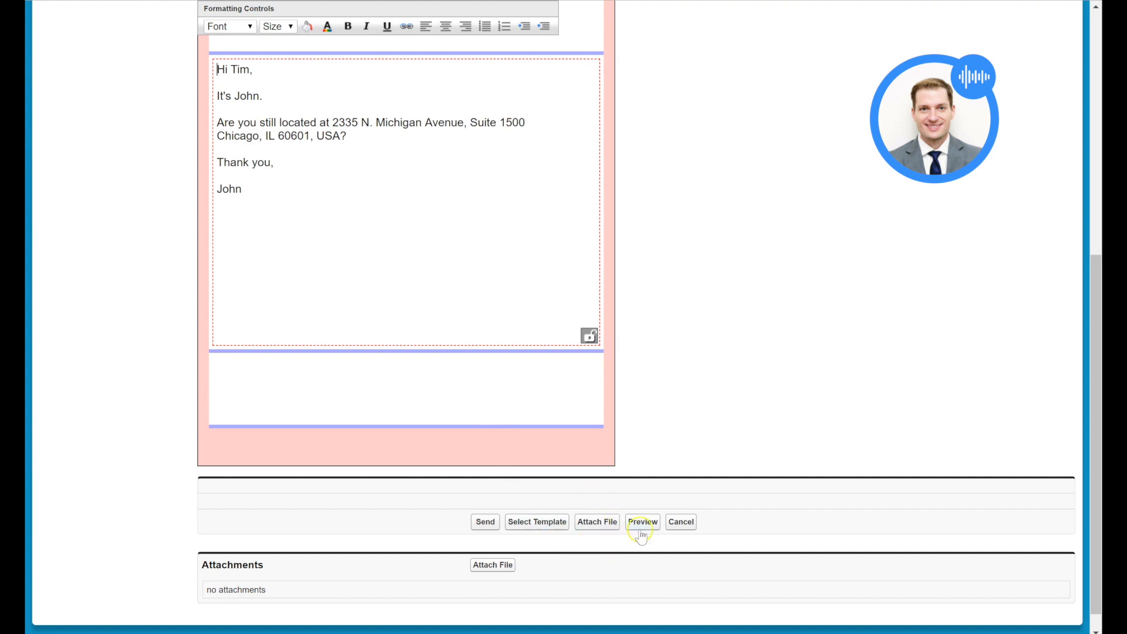
{"action": "left_click", "coordinate": [657, 529]}
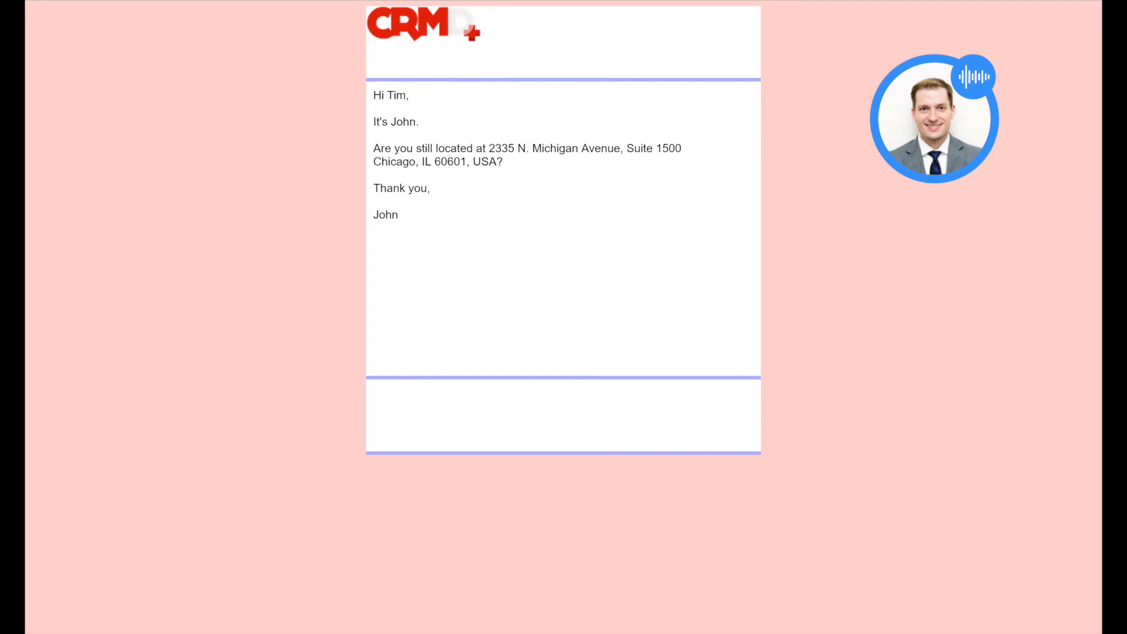
{"action": "key", "text": "ctrl+w"}
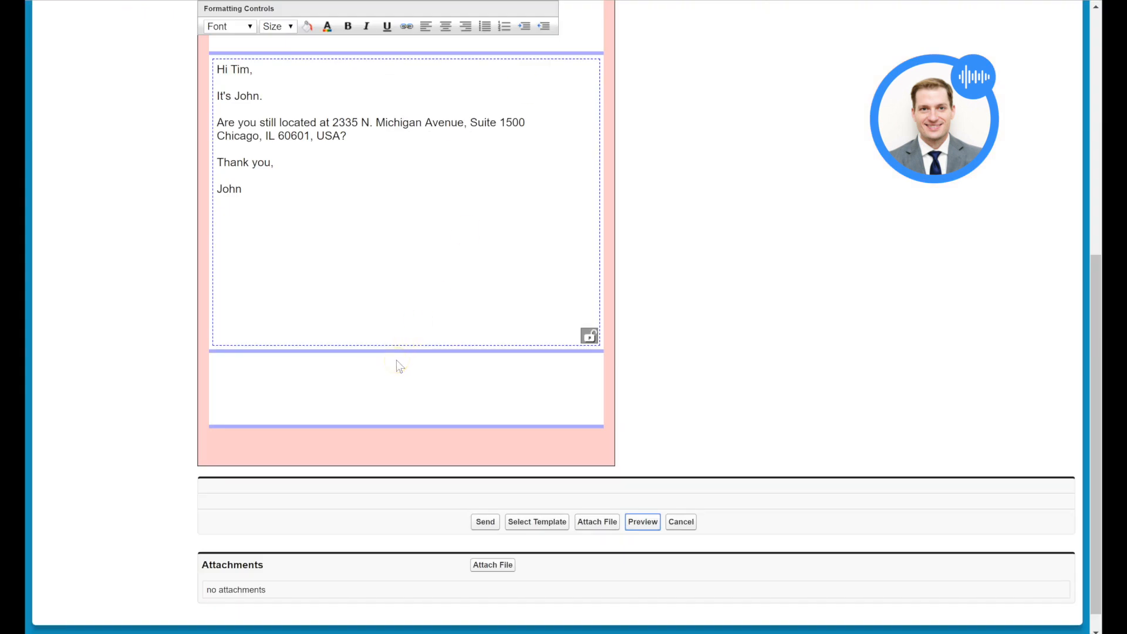
{"action": "scroll", "coordinate": [396, 360], "scroll_direction": "up", "scroll_amount": 7}
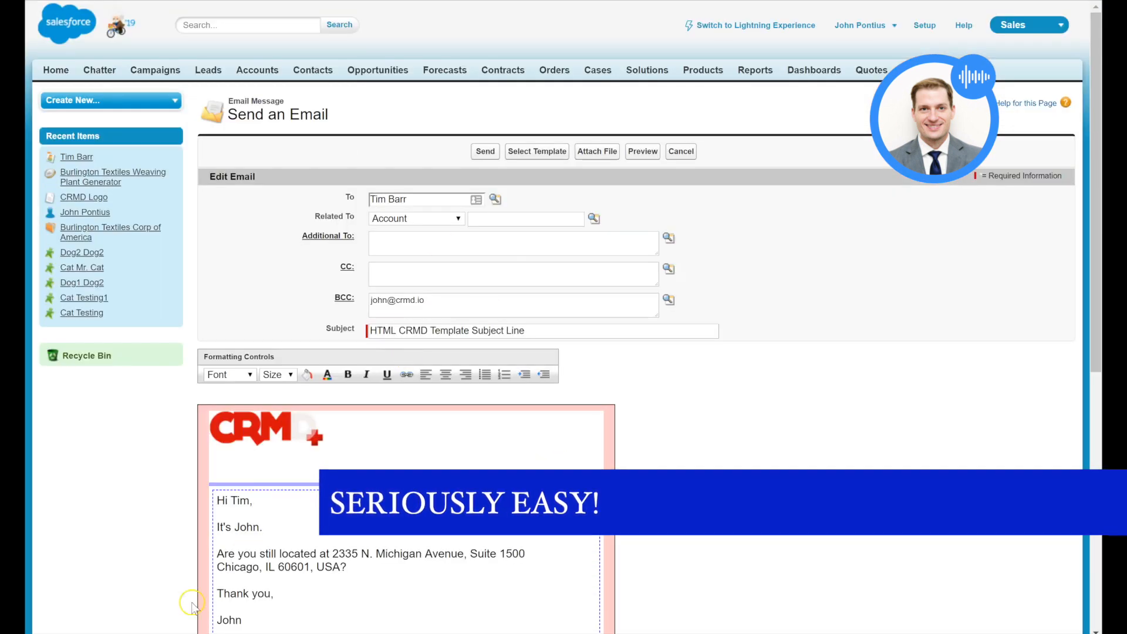